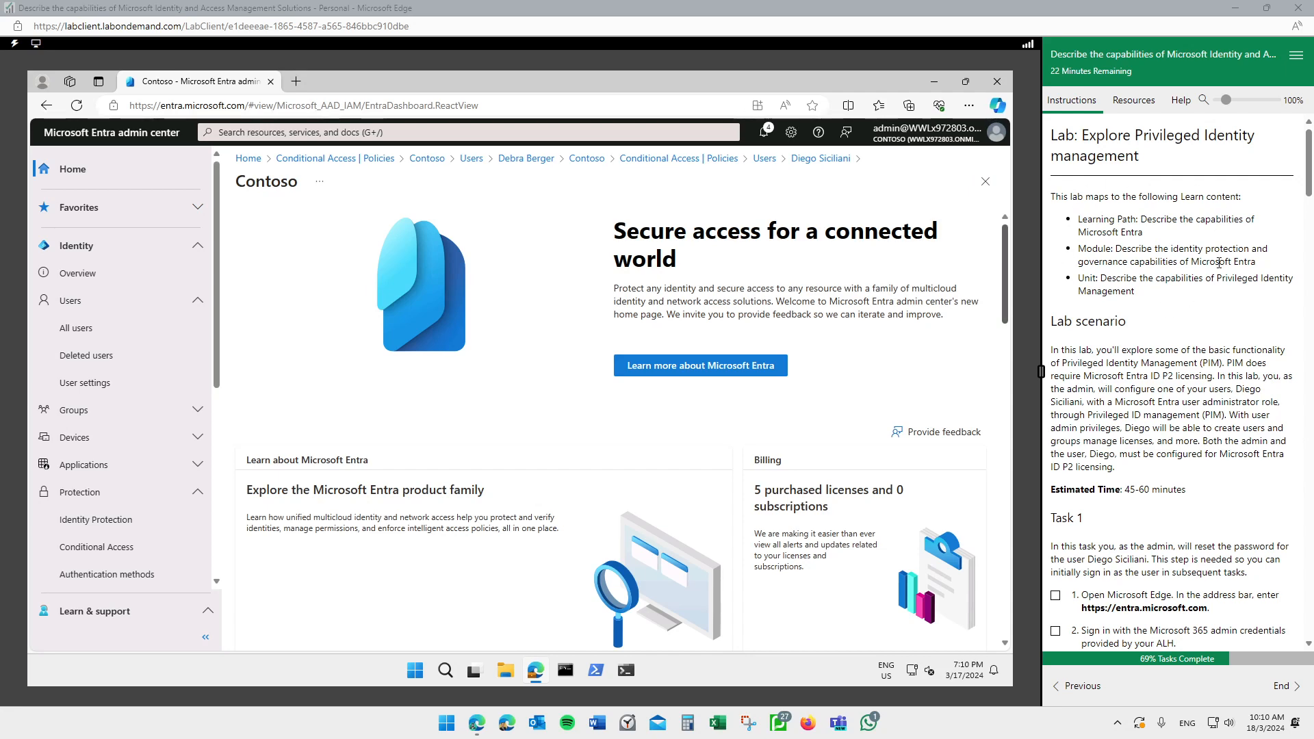
# - Tick Task 1 steps 1 and 2 in the lab guide, bringing progress to 70%
pyautogui.scroll(-1, 1119, 249)
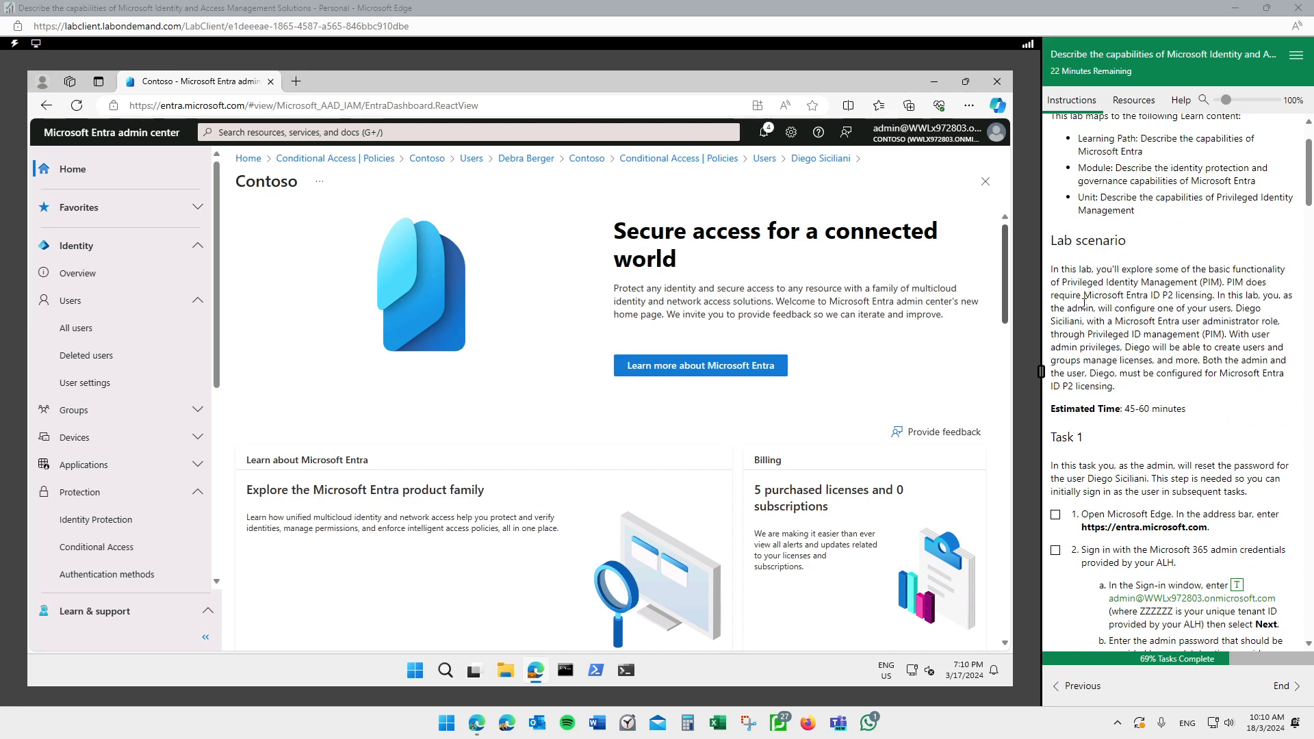
pyautogui.scroll(-2, 1088, 300)
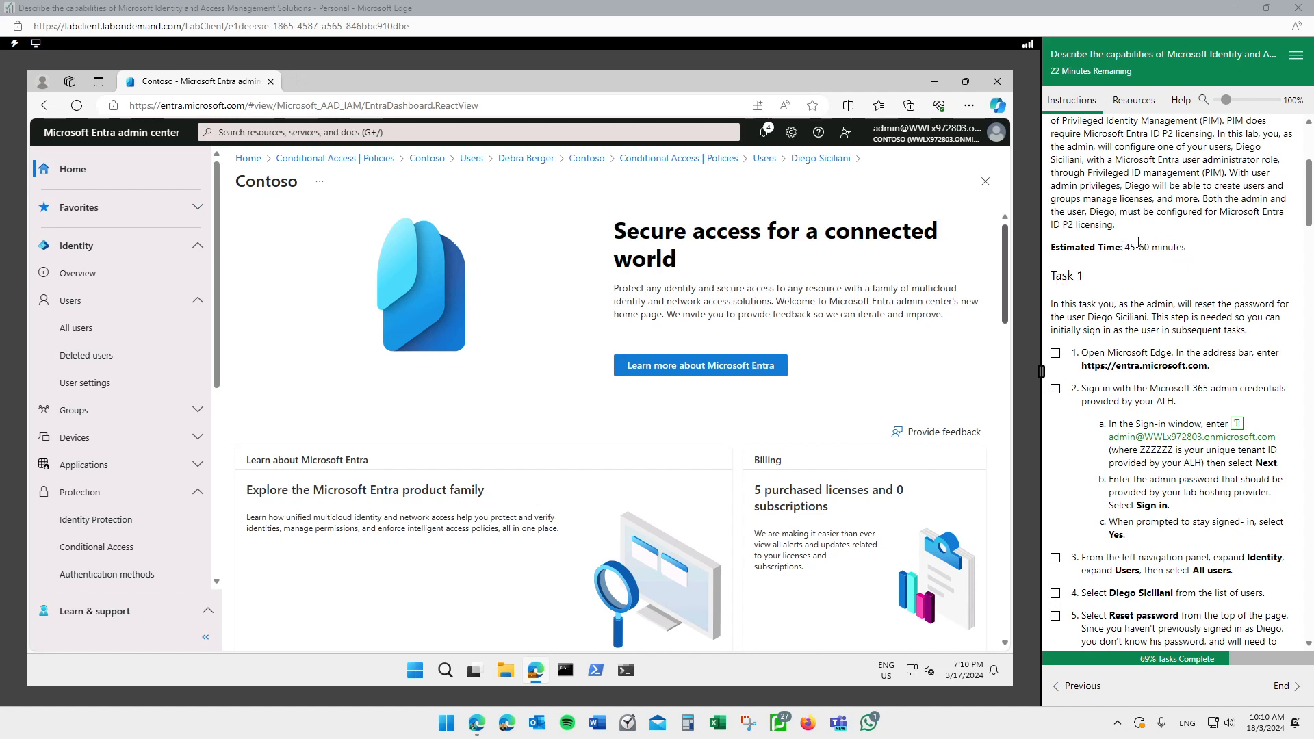
pyautogui.scroll(-2, 1140, 249)
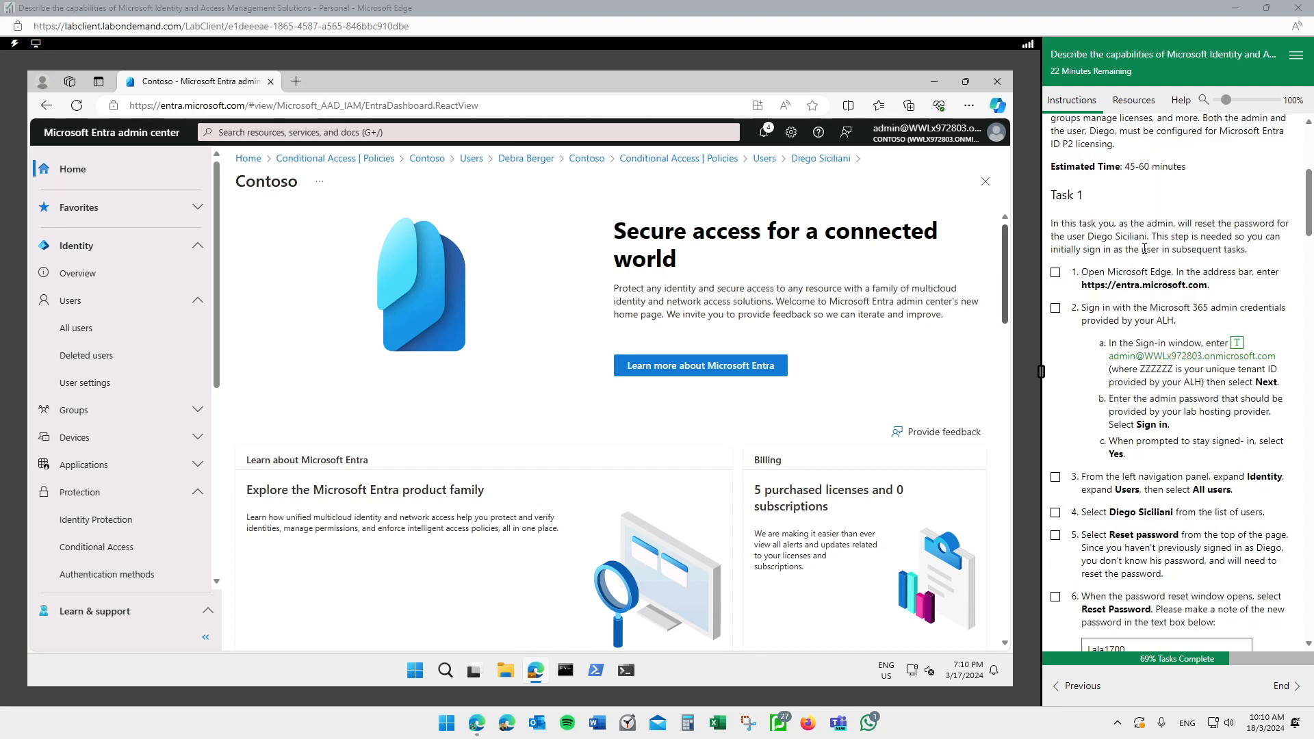
pyautogui.click(1058, 273)
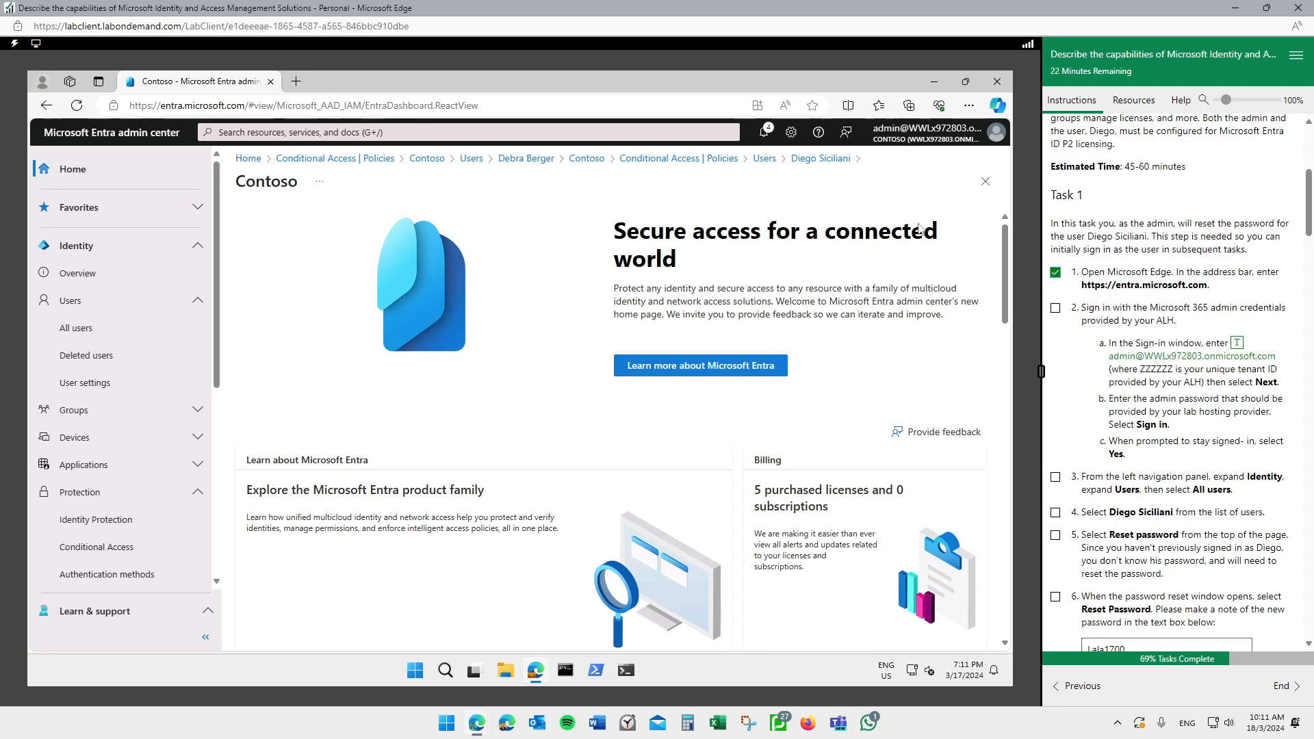
pyautogui.click(1057, 311)
pyautogui.scroll(-2, 1054, 313)
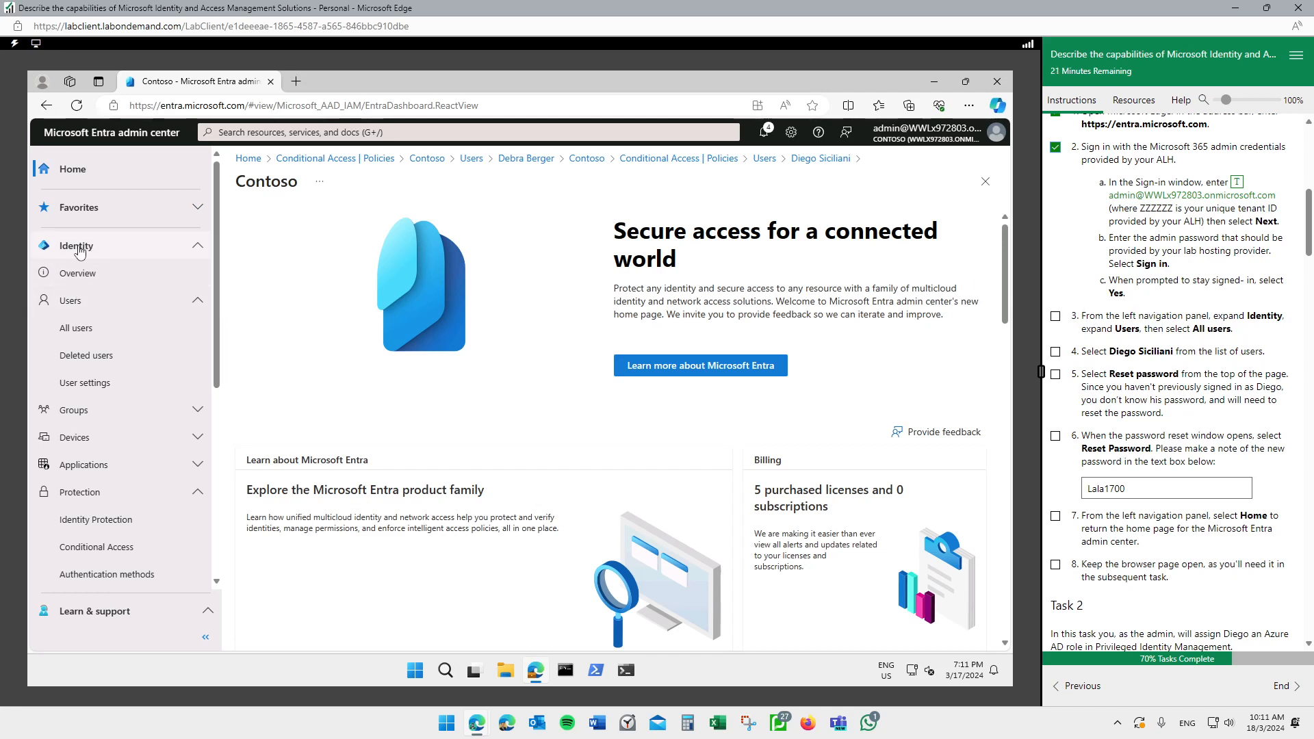
# - Open All users under Identity and tick lab steps 3 and 4
pyautogui.click(132, 246)
pyautogui.click(127, 247)
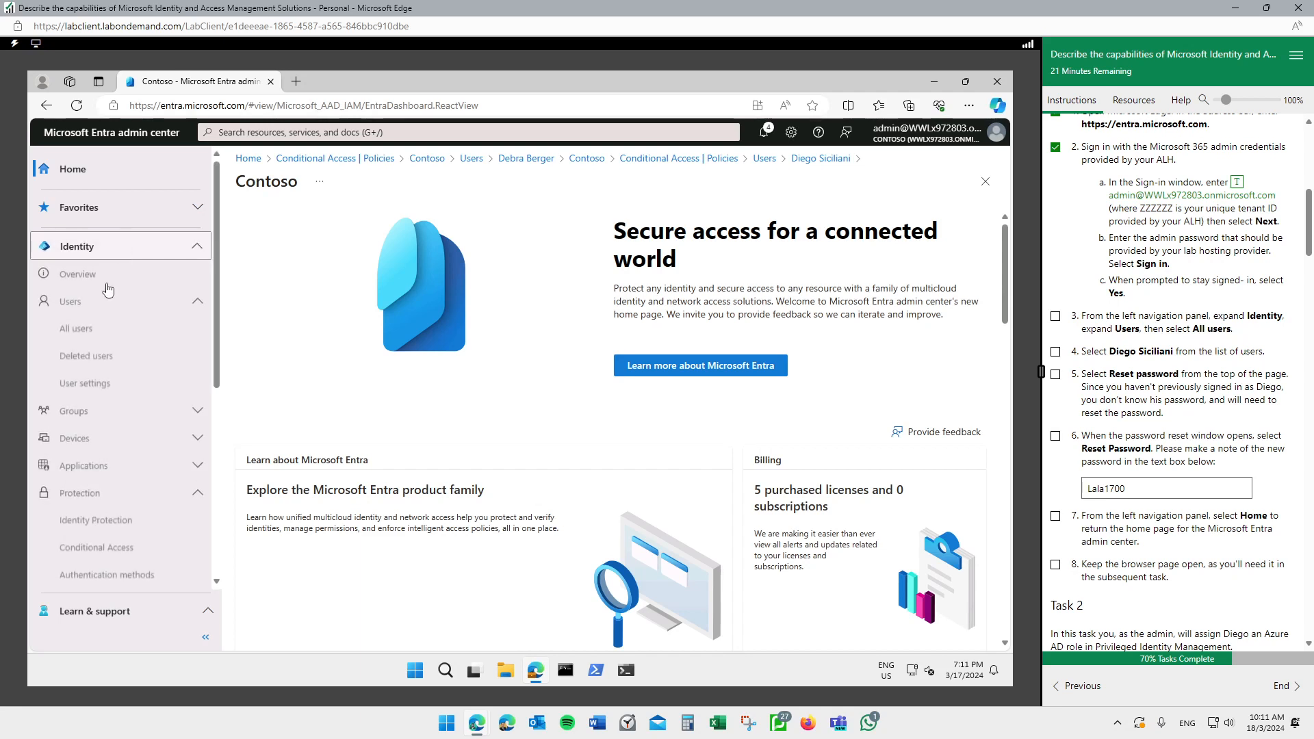
pyautogui.click(76, 328)
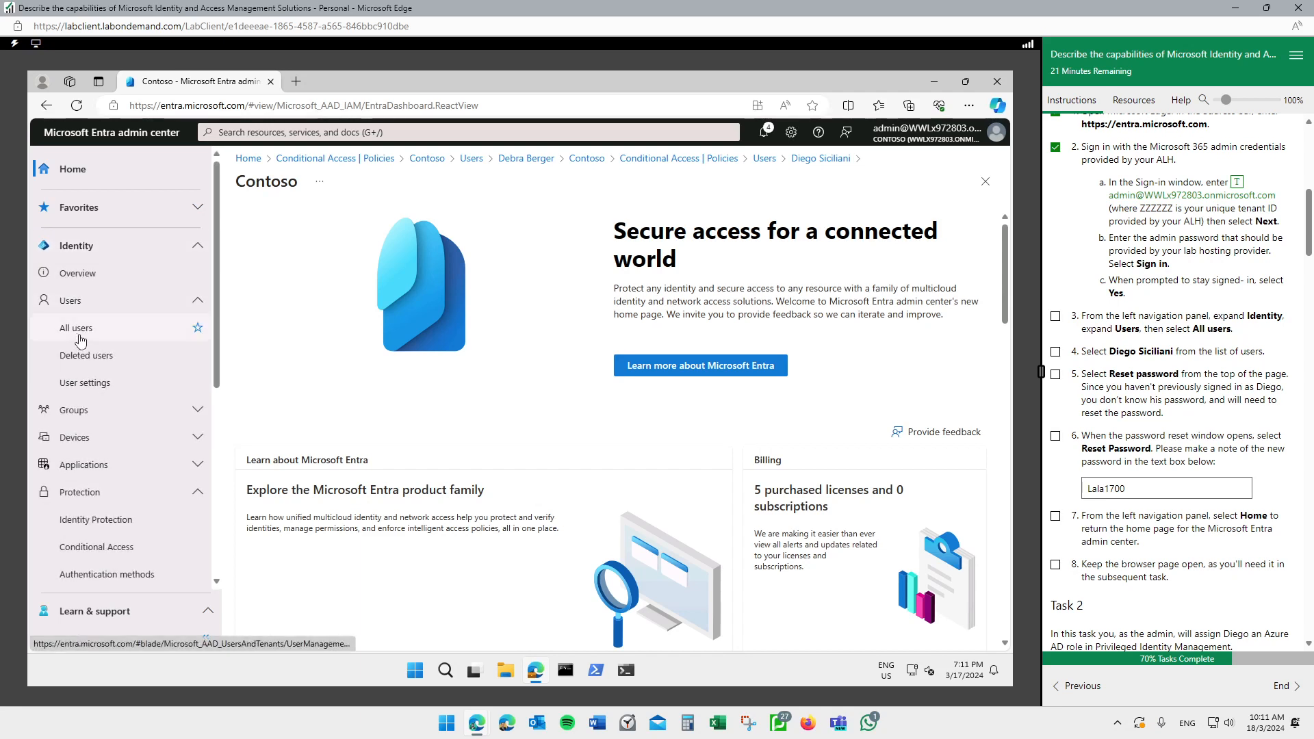
pyautogui.click(1055, 317)
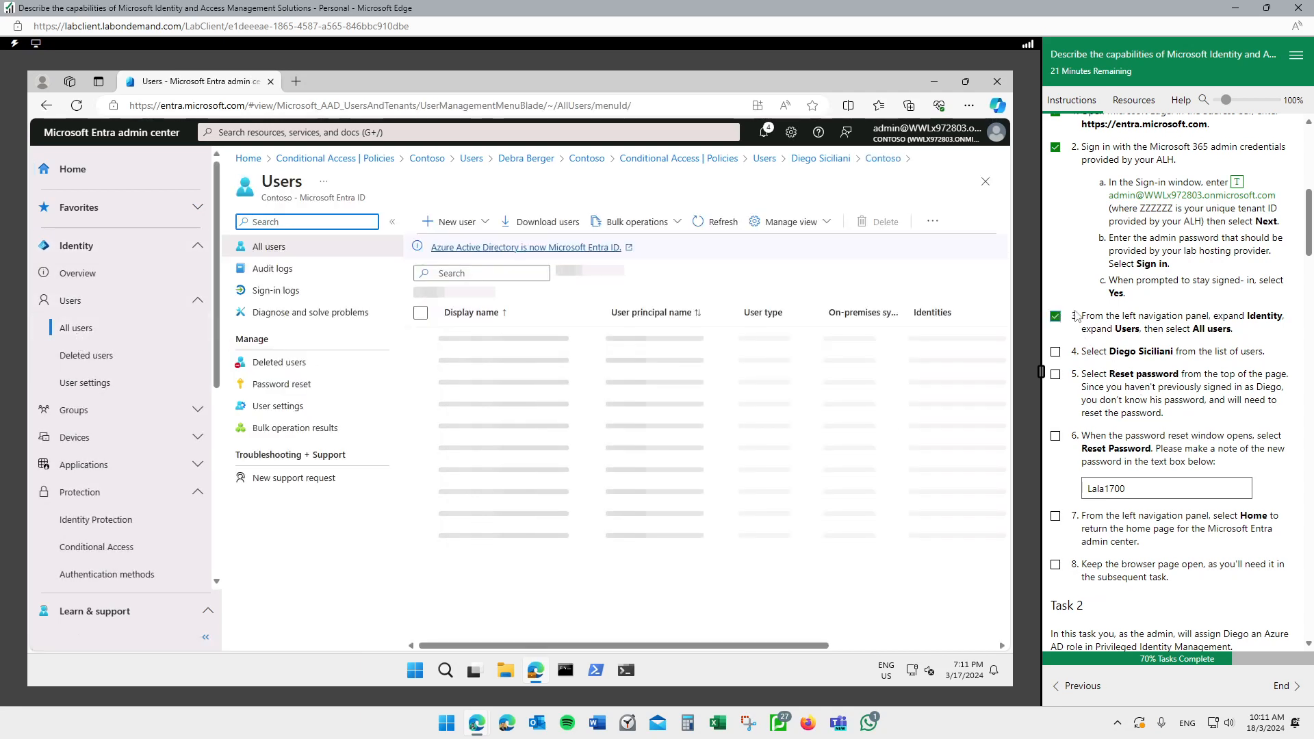
pyautogui.click(1055, 352)
# - Search the user list for the lab user and open their profile
pyautogui.click(517, 273)
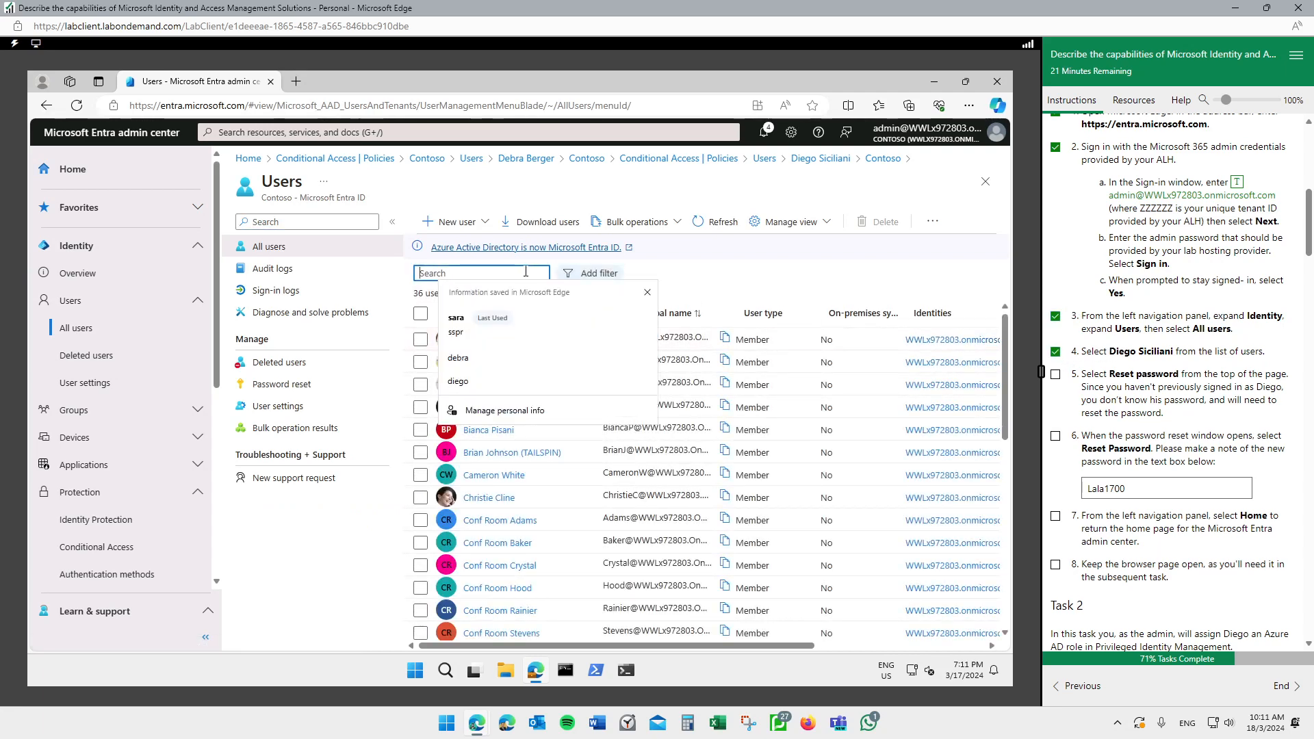
pyautogui.write('diego')
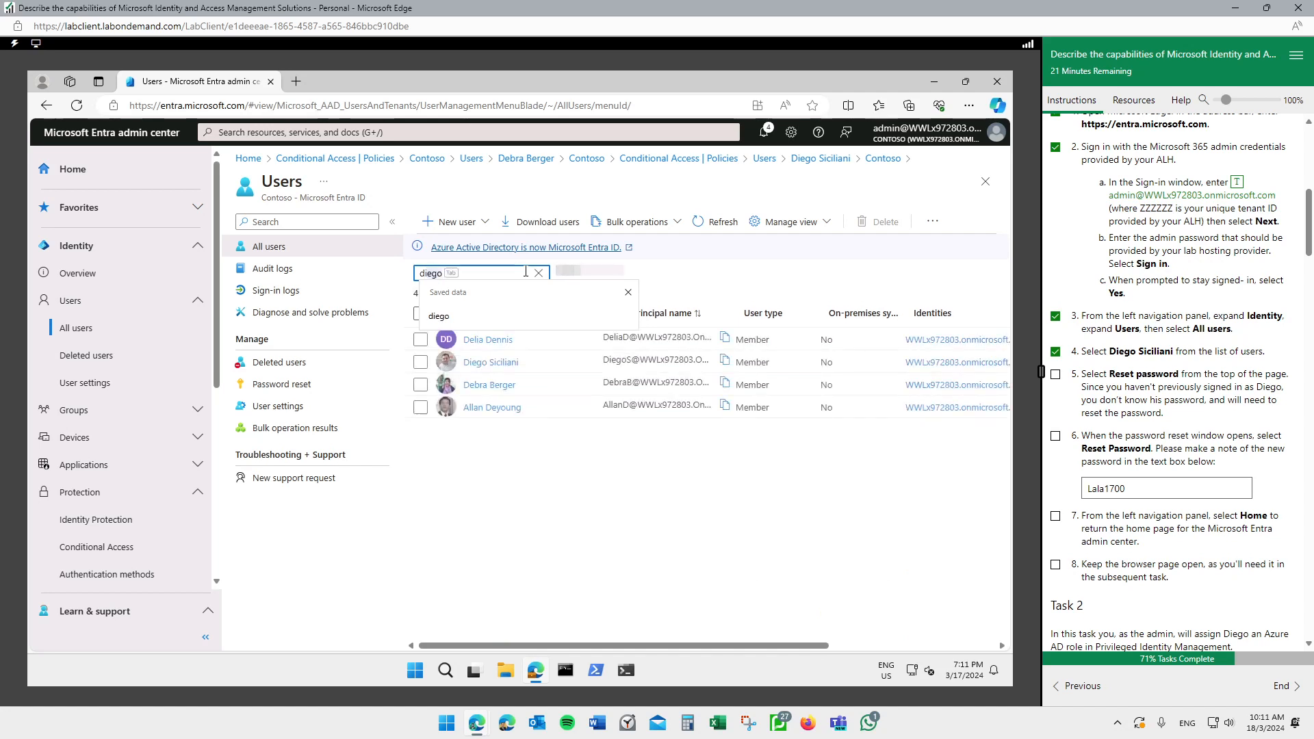
pyautogui.press('BackSpace')
pyautogui.press('BackSpace')
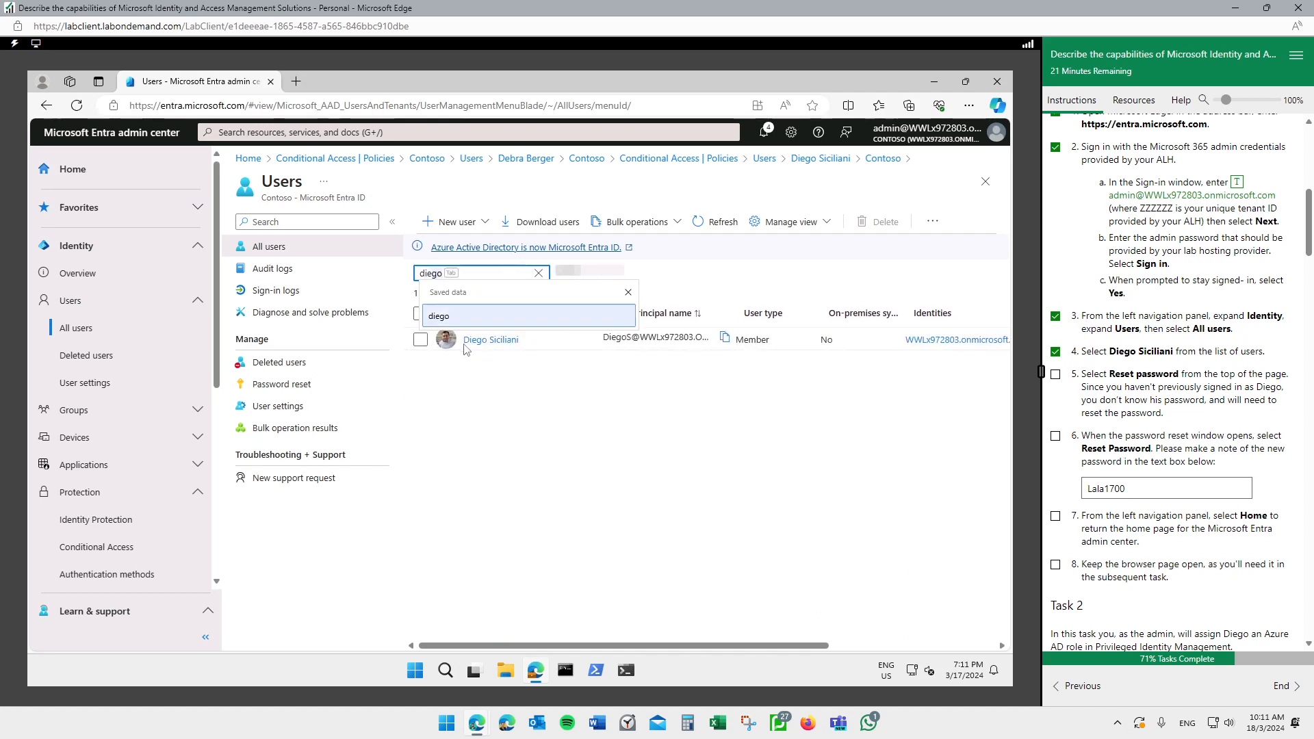
pyautogui.click(505, 340)
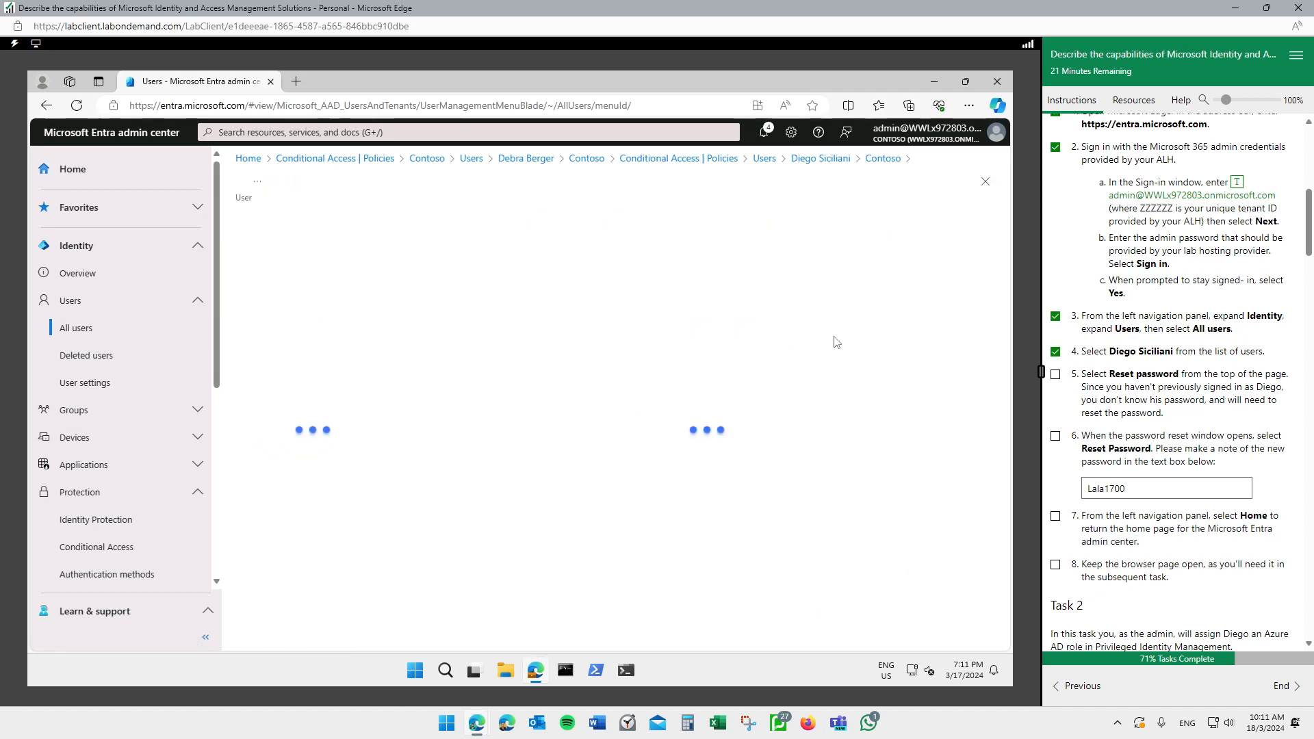
# - Reset the user's password and tick lab steps 5 and 6
pyautogui.click(1055, 374)
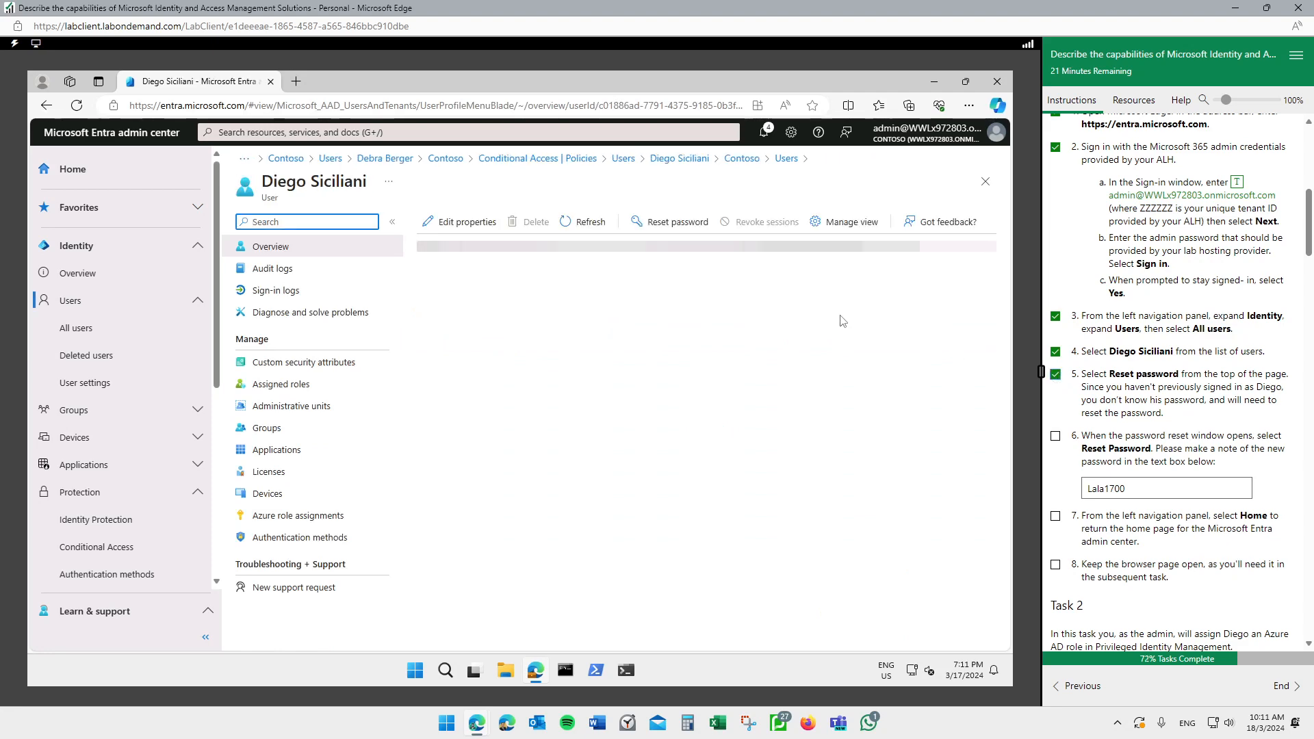
pyautogui.click(684, 222)
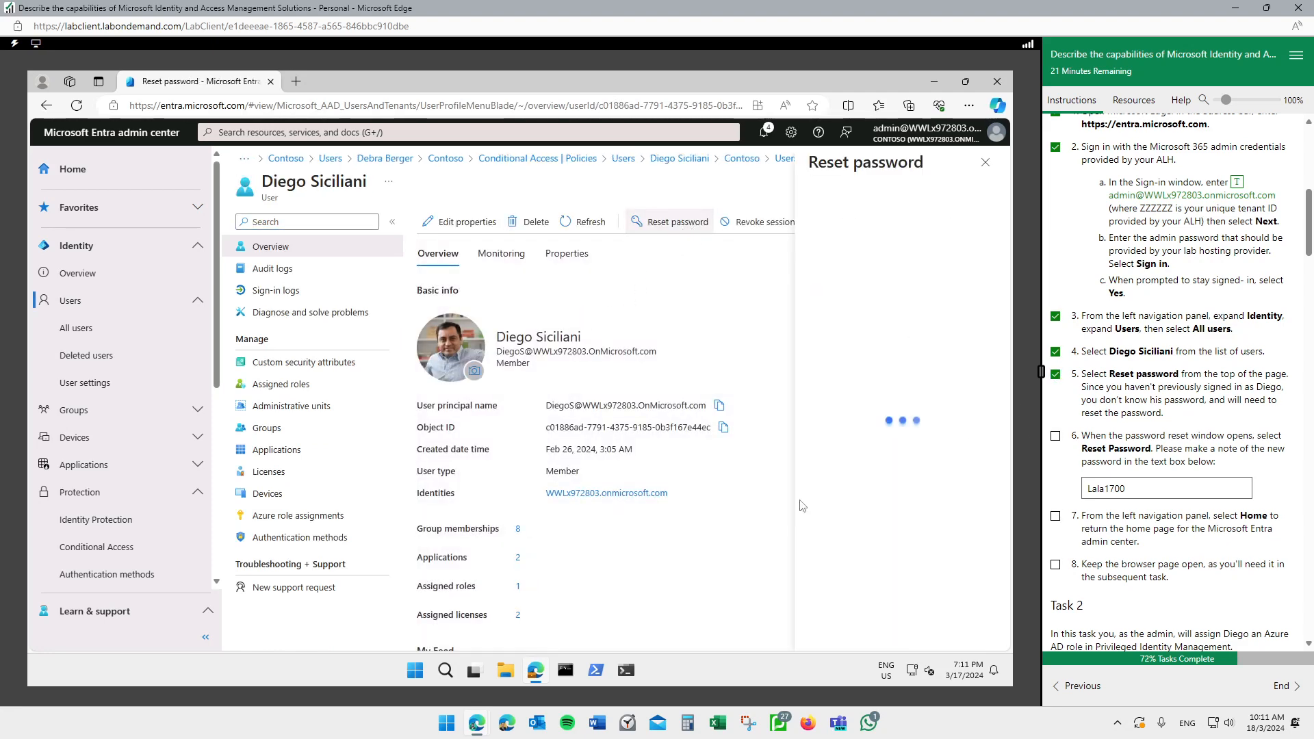
pyautogui.click(1055, 436)
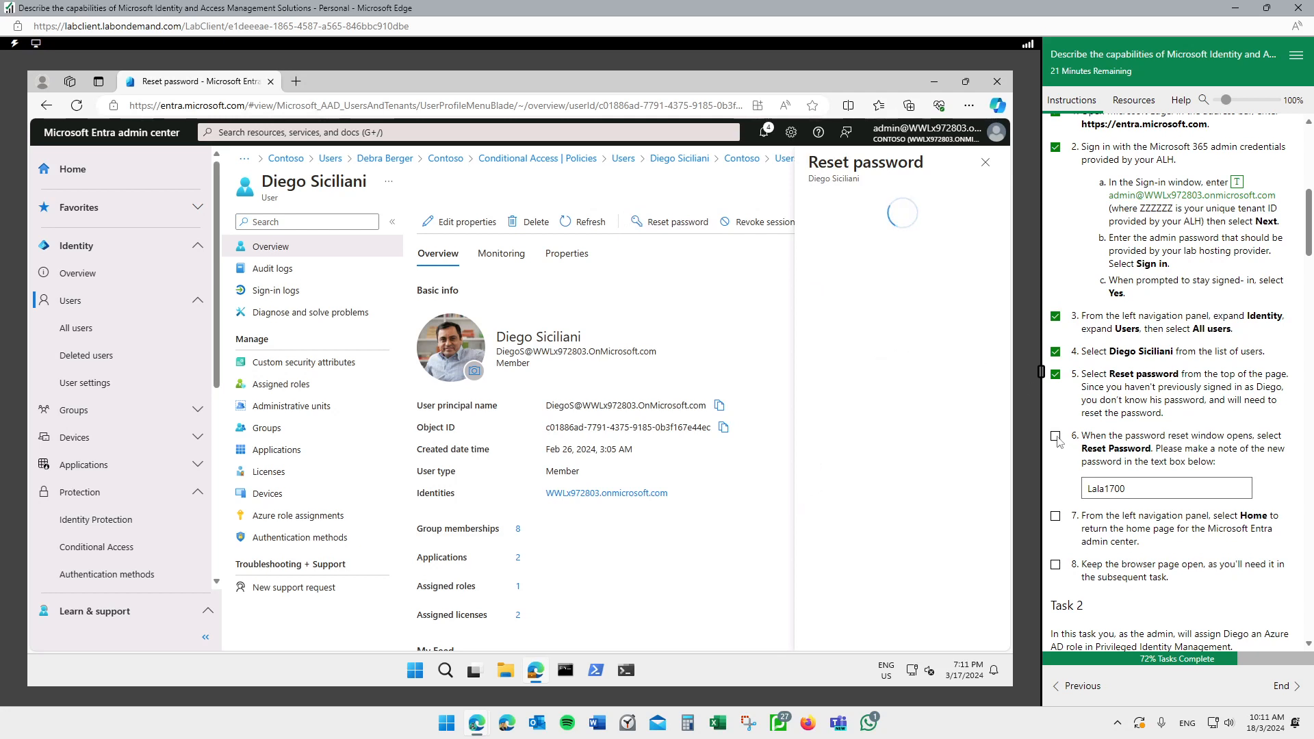
pyautogui.click(867, 271)
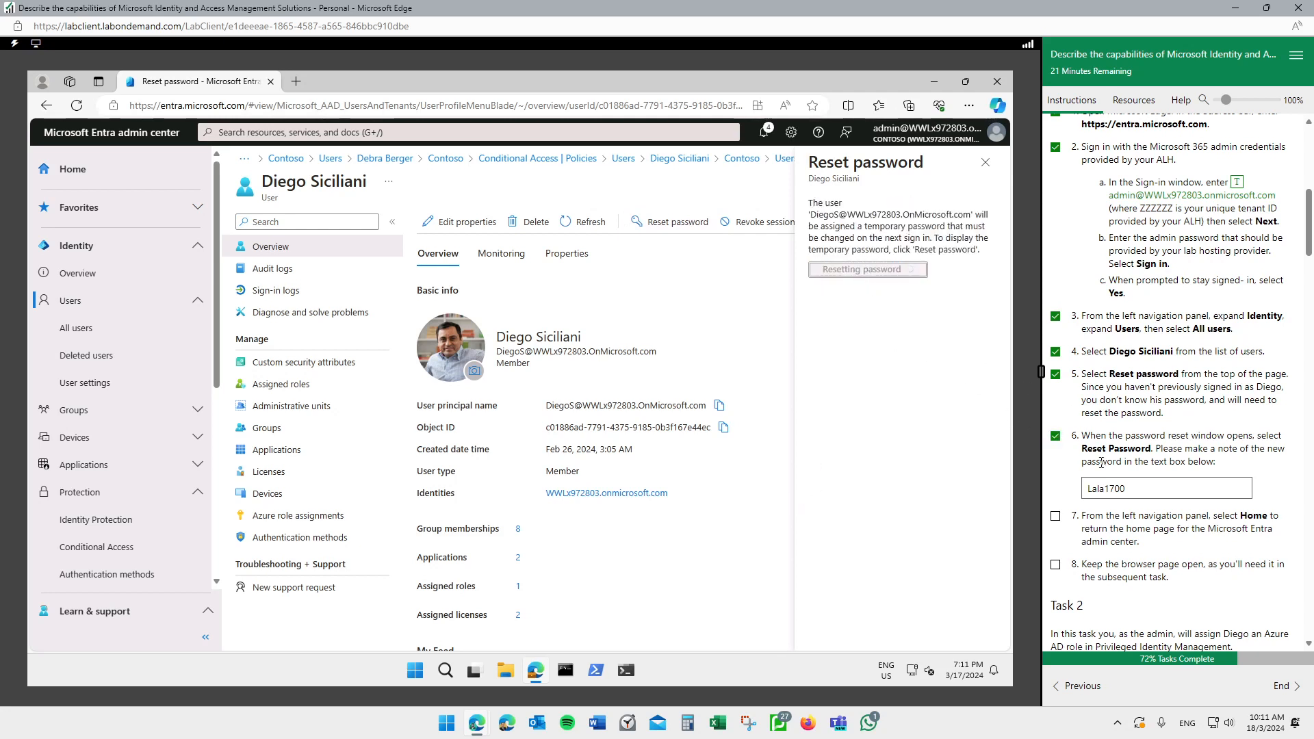
# - Record the temporary password in the lab notes, tick steps 7 and 8, and close the pane
pyautogui.moveTo(1129, 487); pyautogui.dragTo(1063, 493)
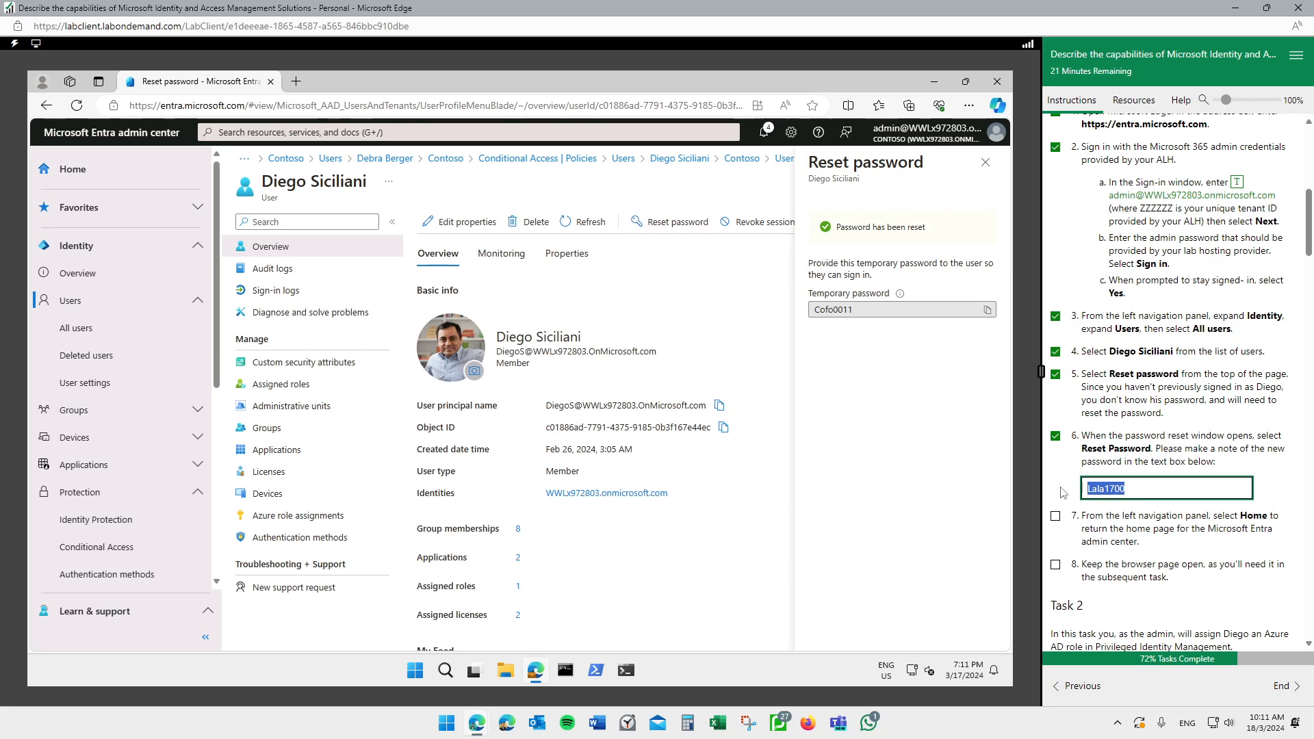
pyautogui.click(1056, 517)
pyautogui.click(1055, 565)
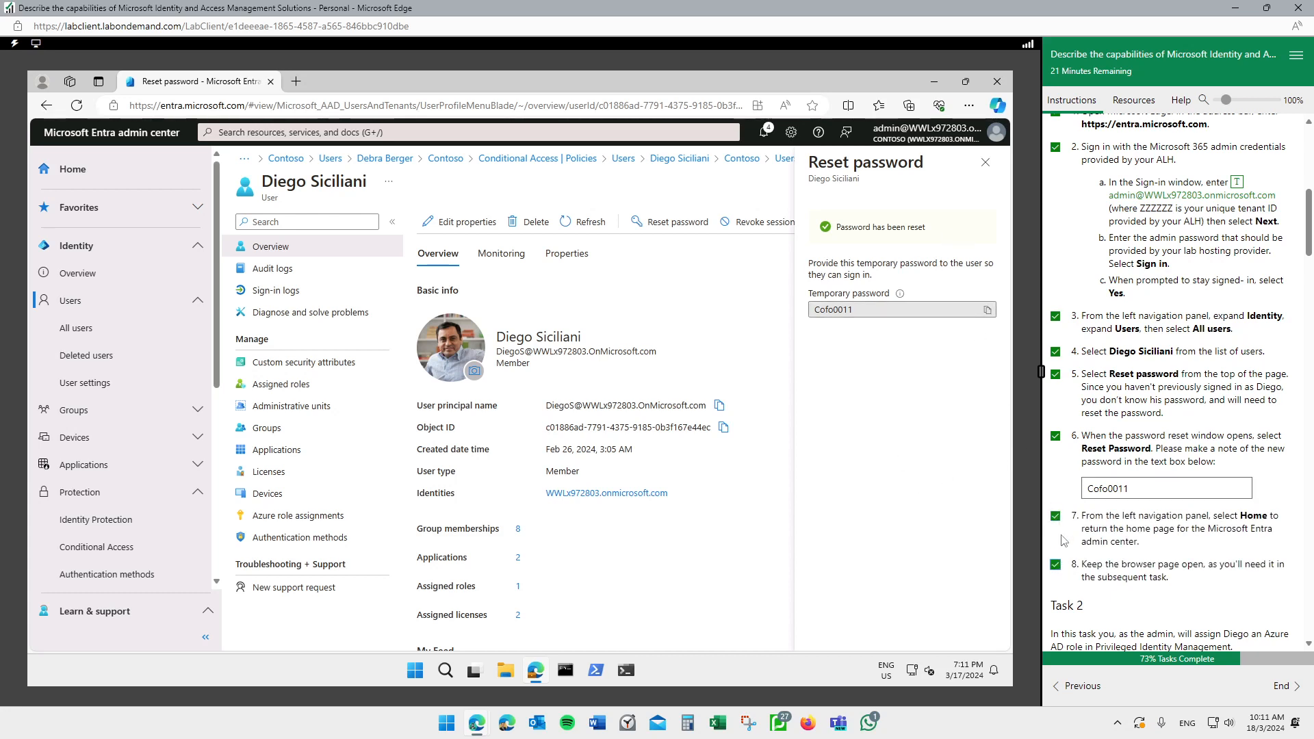
pyautogui.click(986, 163)
pyautogui.scroll(-3, 1134, 352)
pyautogui.scroll(-3, 1133, 352)
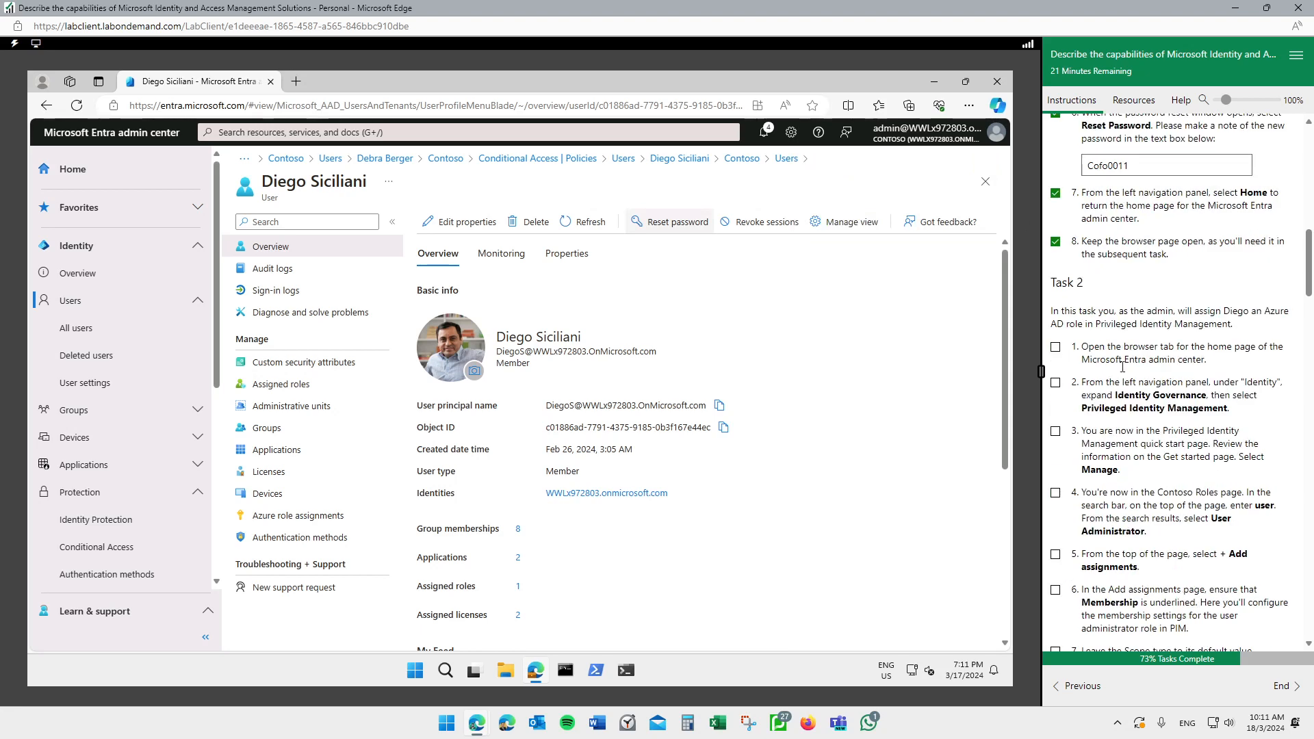
# - Load entra.microsoft.com in a new browser tab and tick Task 2 step 1
pyautogui.click(296, 81)
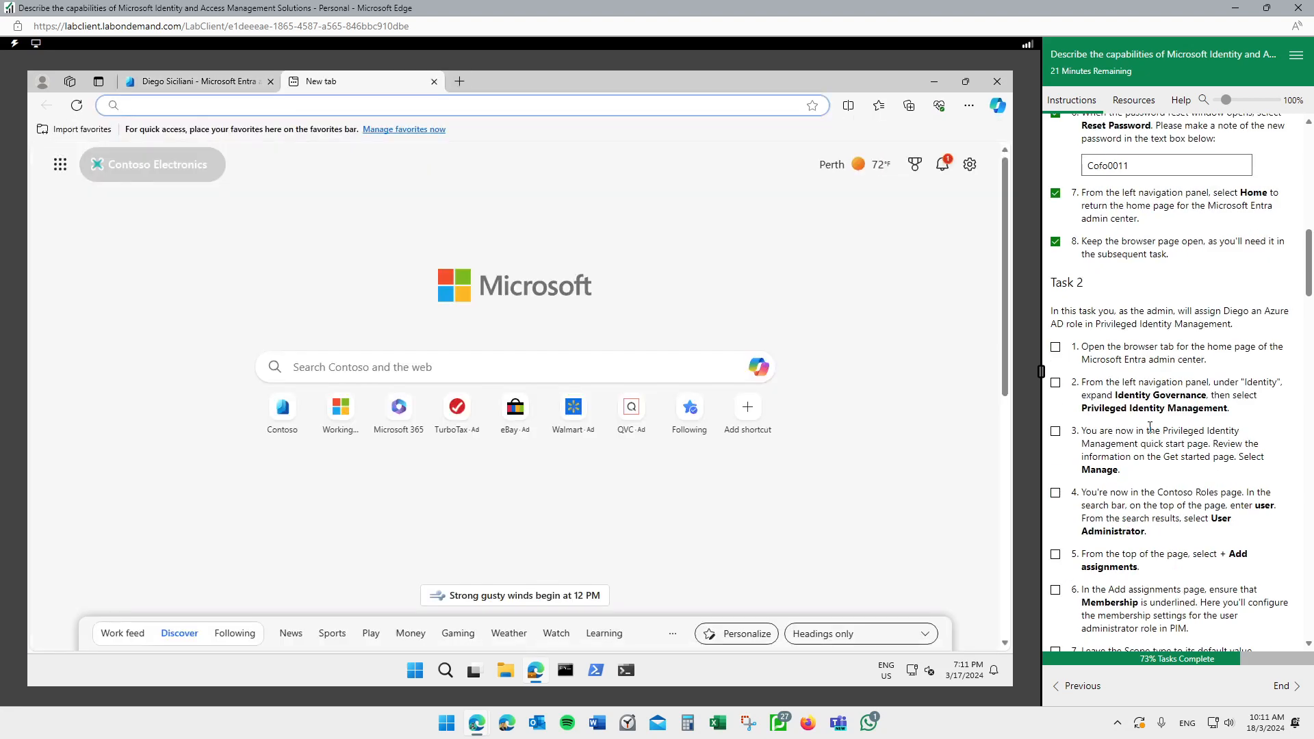
pyautogui.click(1055, 348)
pyautogui.click(482, 111)
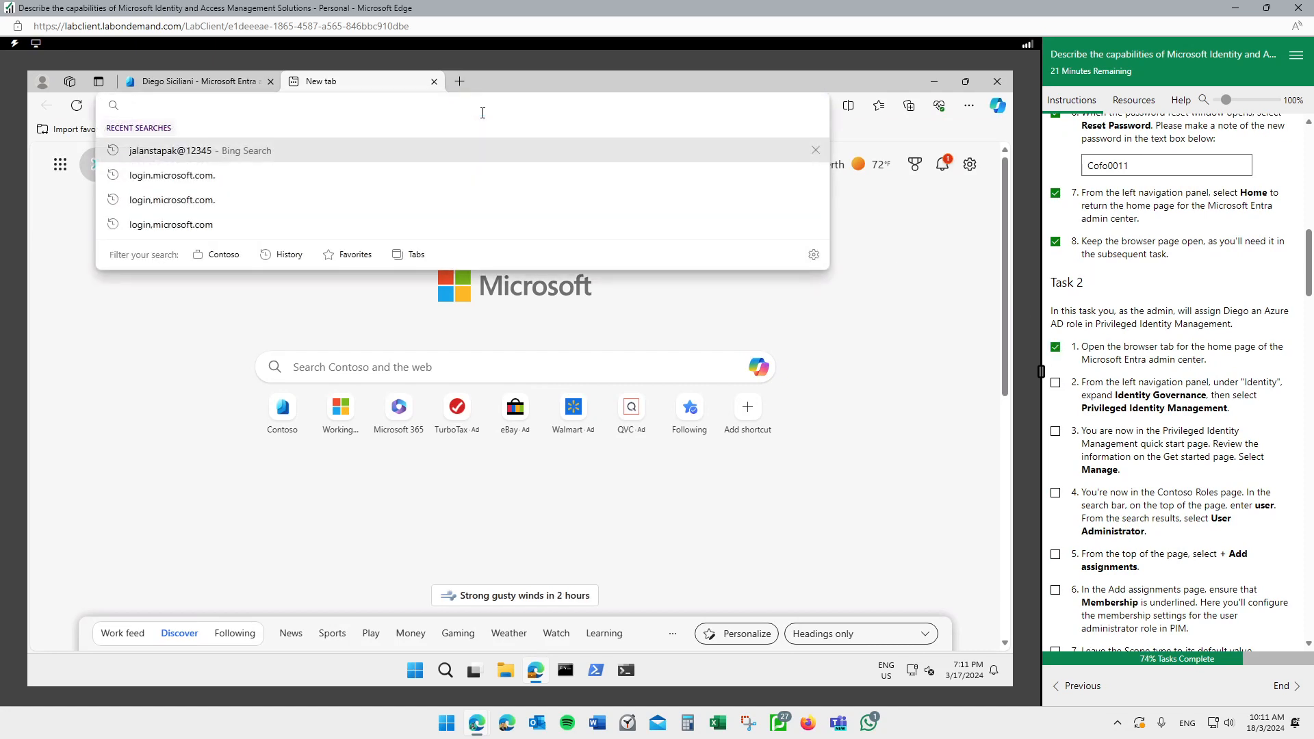
pyautogui.write('en')
pyautogui.press('Return')
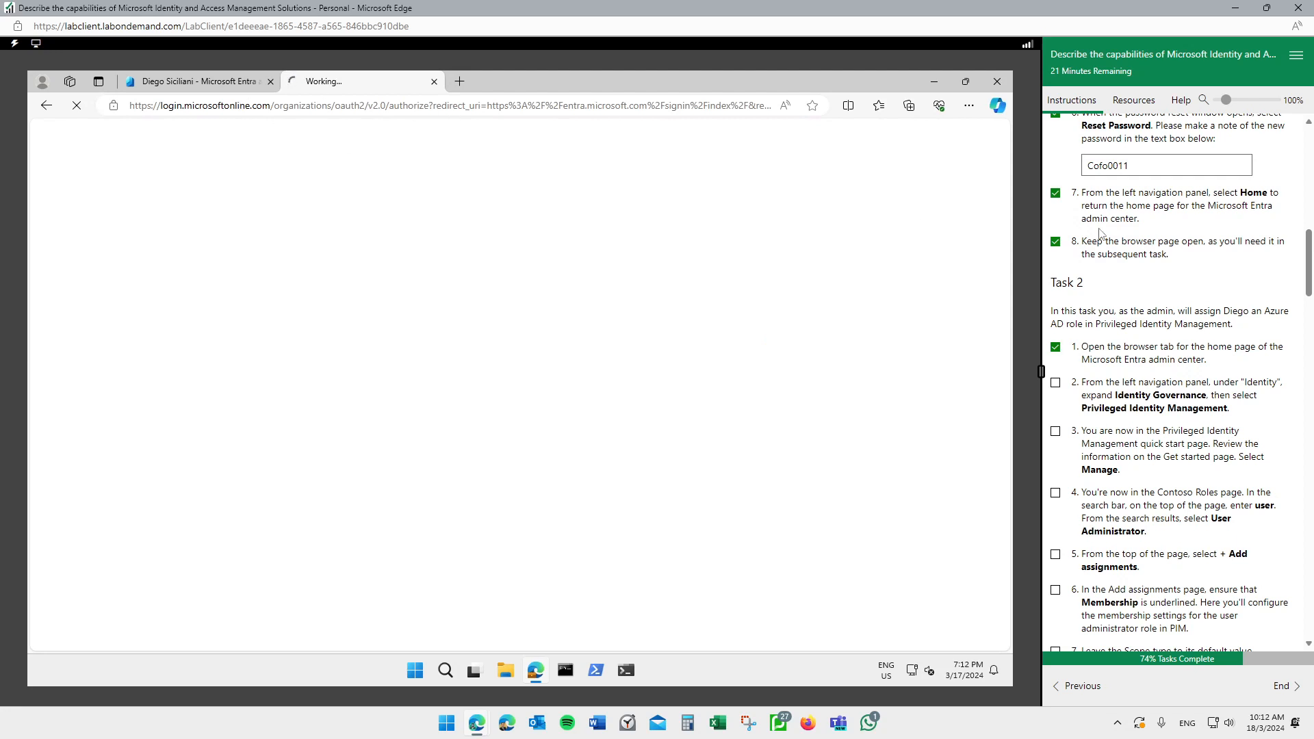
pyautogui.click(200, 83)
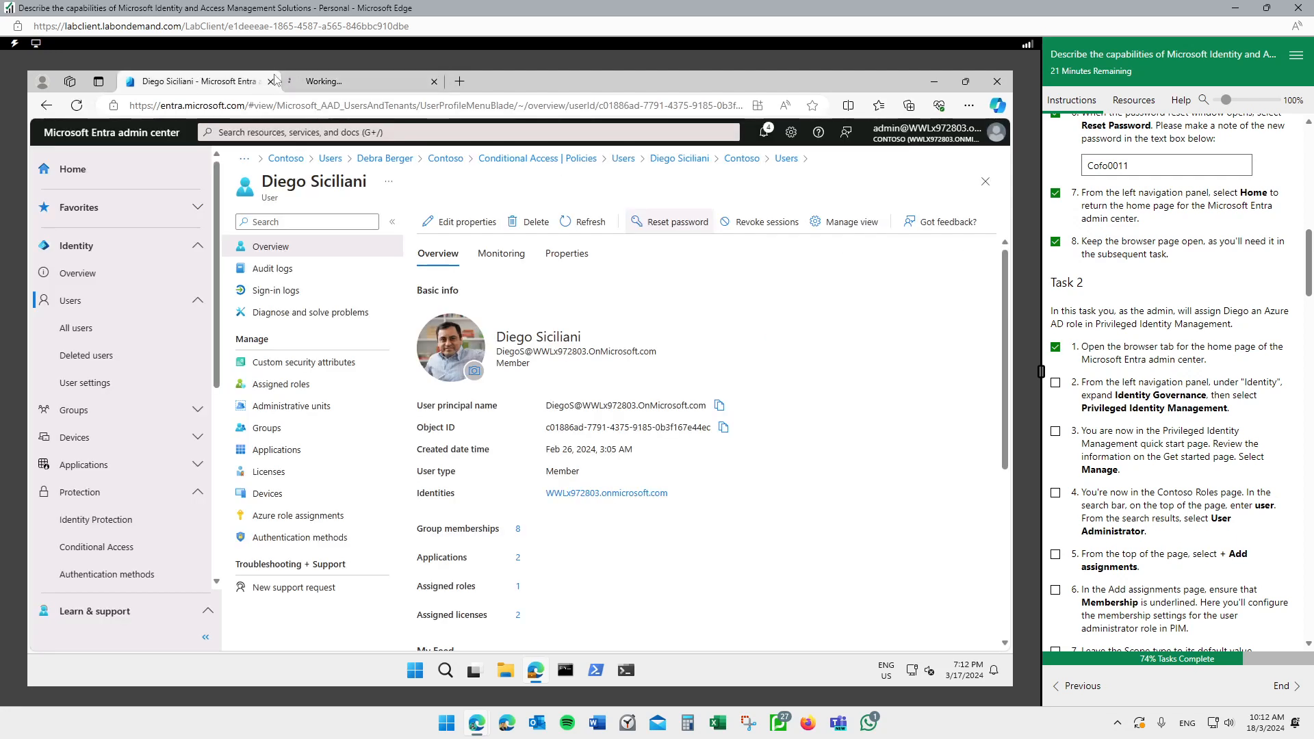
pyautogui.click(373, 80)
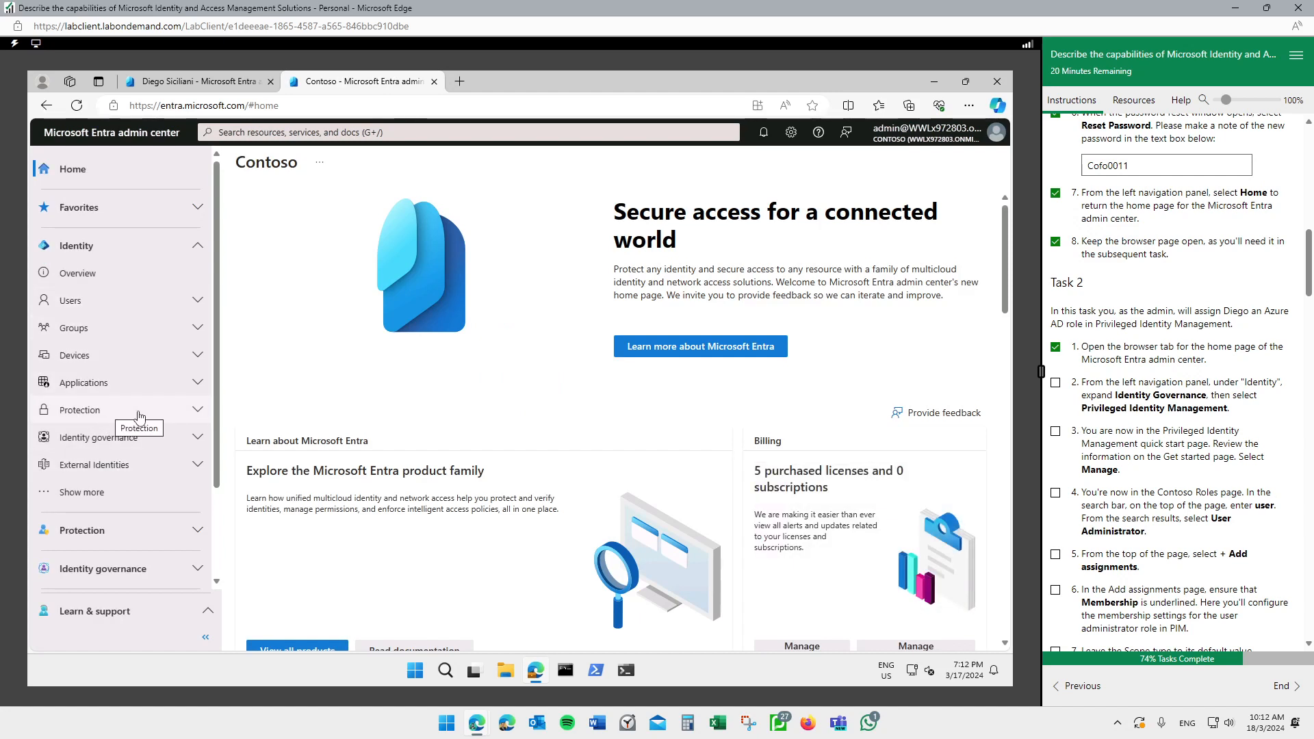
# - Open Privileged Identity Management under Identity governance and tick Task 2 step 2
pyautogui.click(124, 444)
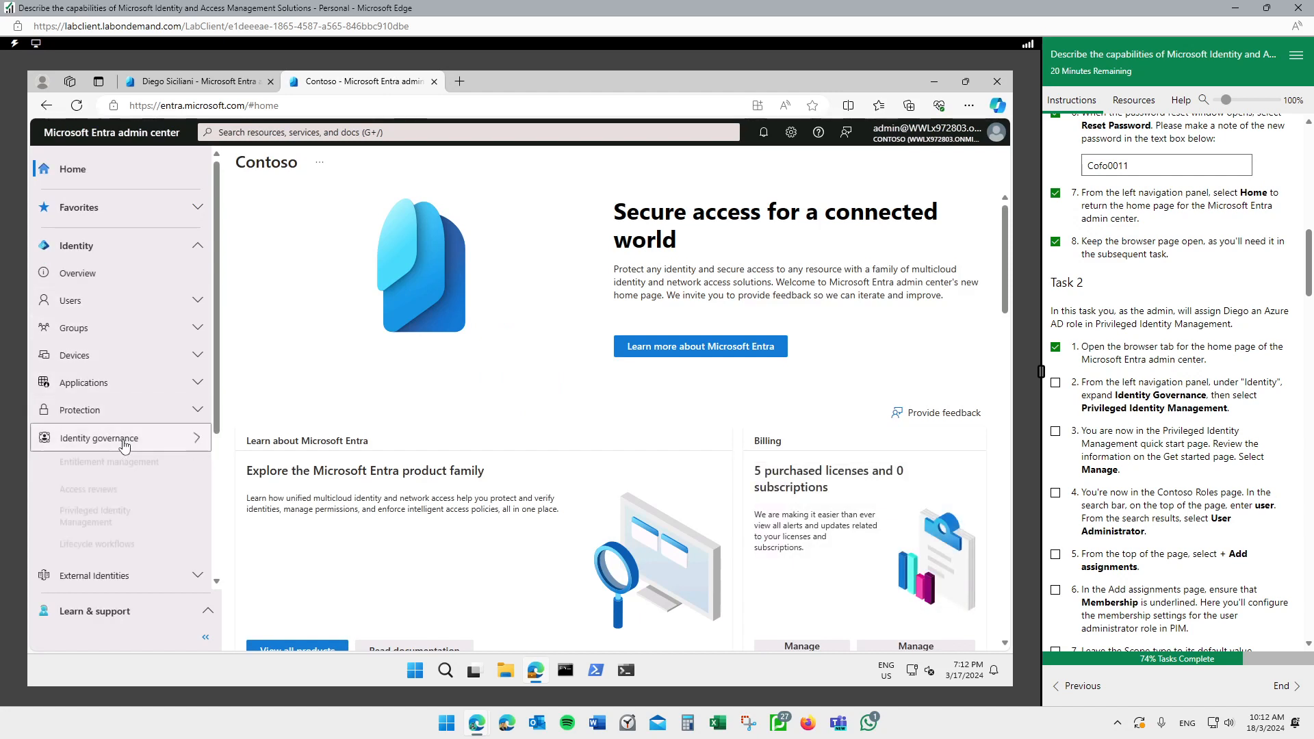
pyautogui.scroll(-3, 104, 479)
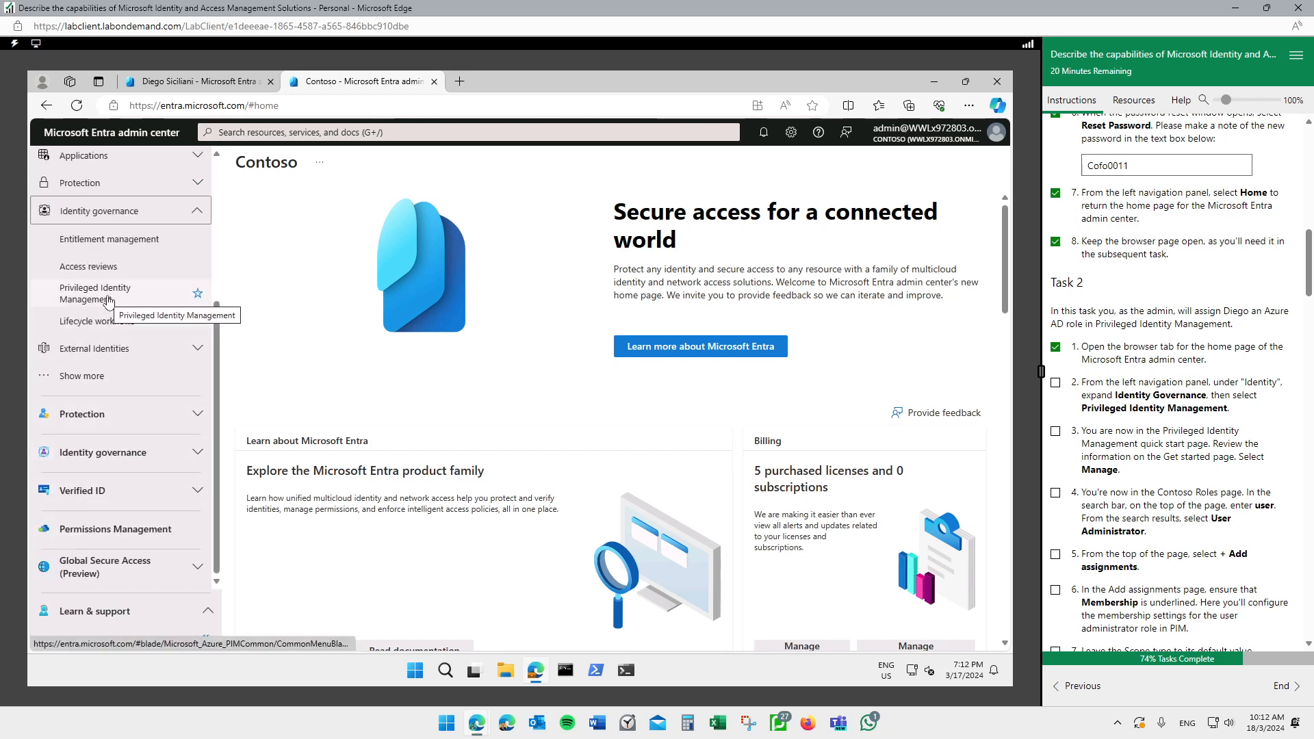
pyautogui.click(107, 302)
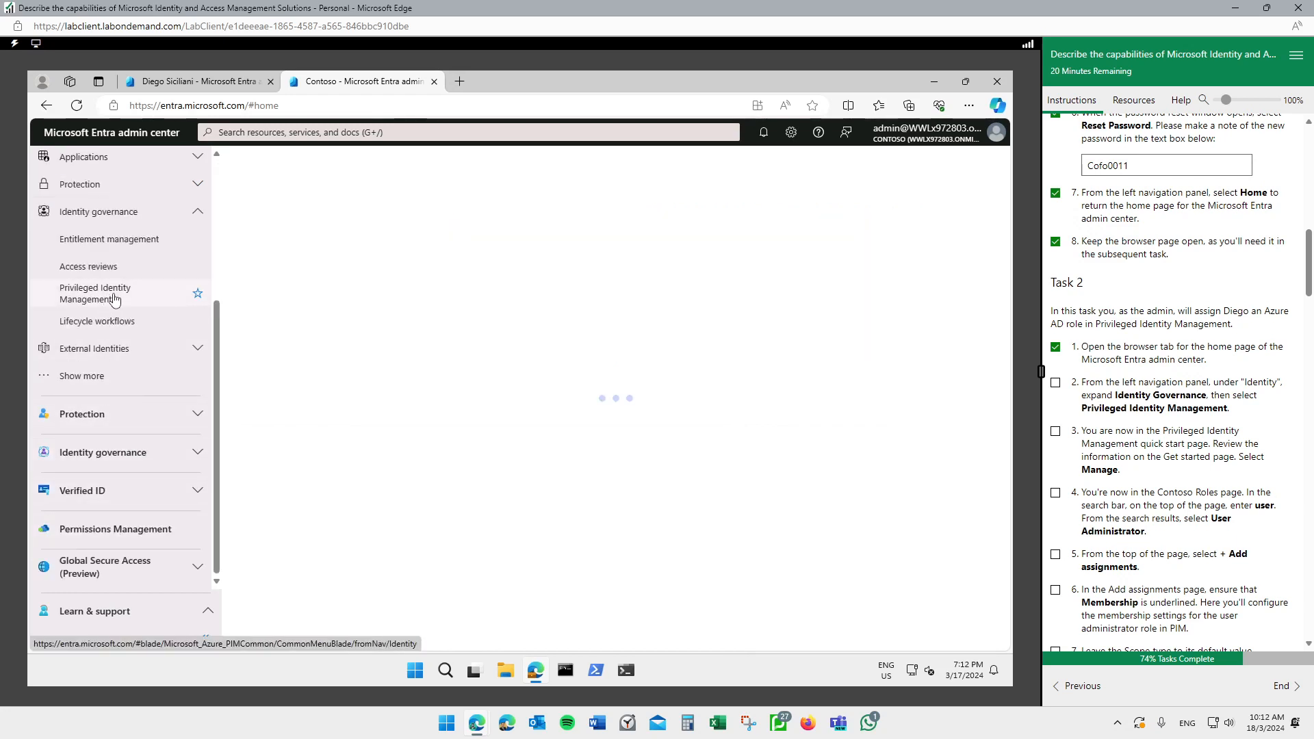
pyautogui.click(1058, 384)
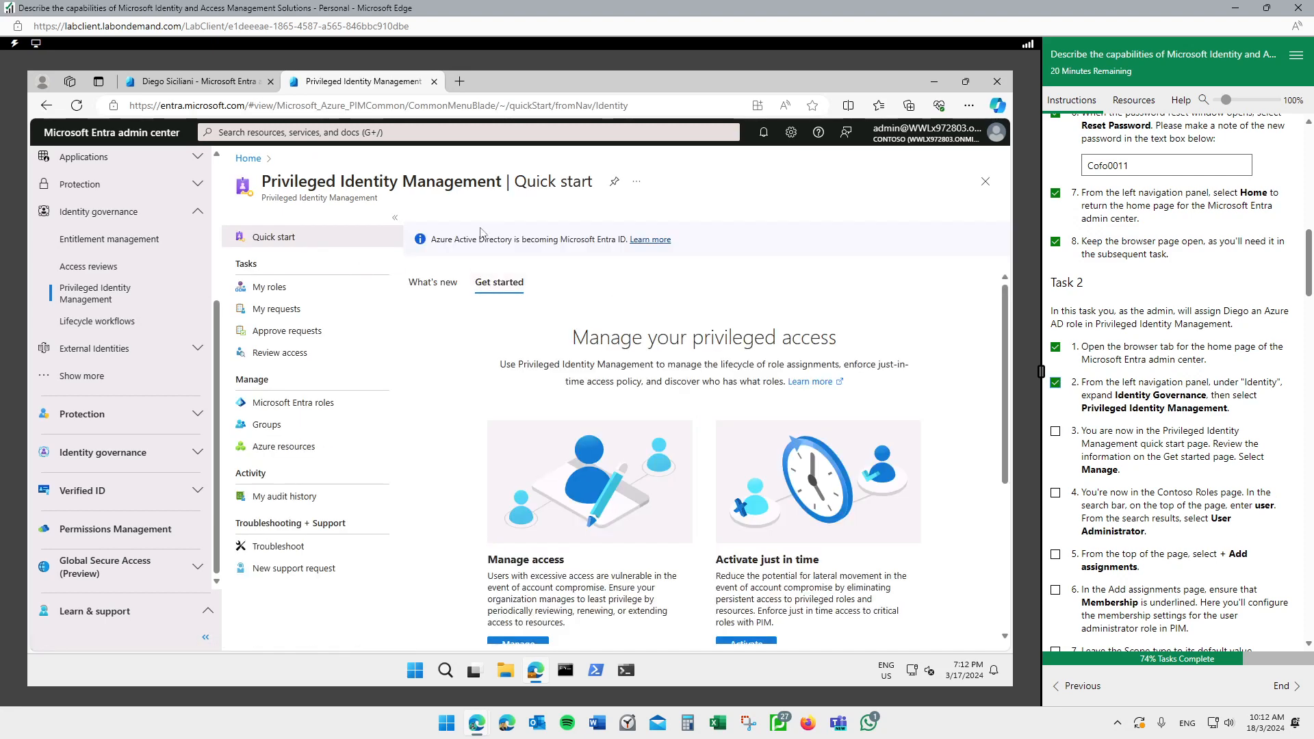
# - Open the Contoso Roles list of Microsoft Entra roles and tick step 3
pyautogui.scroll(-3, 783, 344)
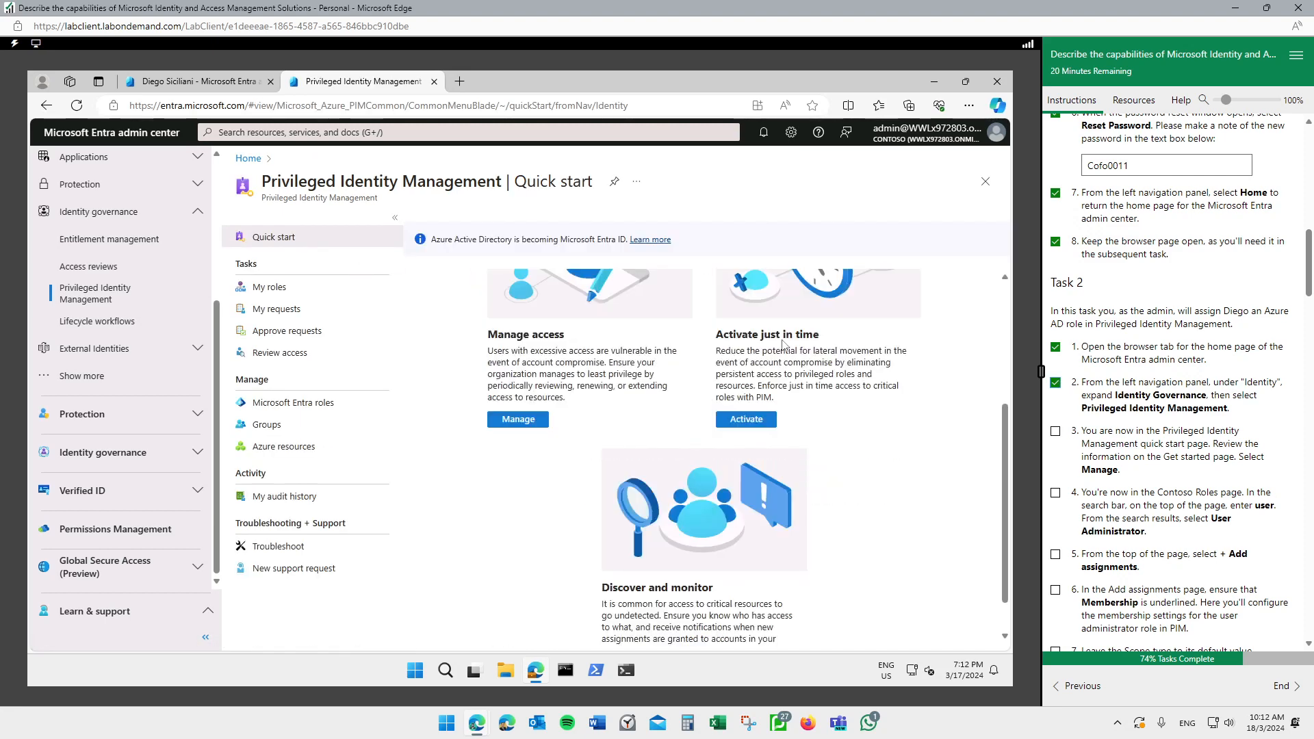
pyautogui.scroll(2, 594, 384)
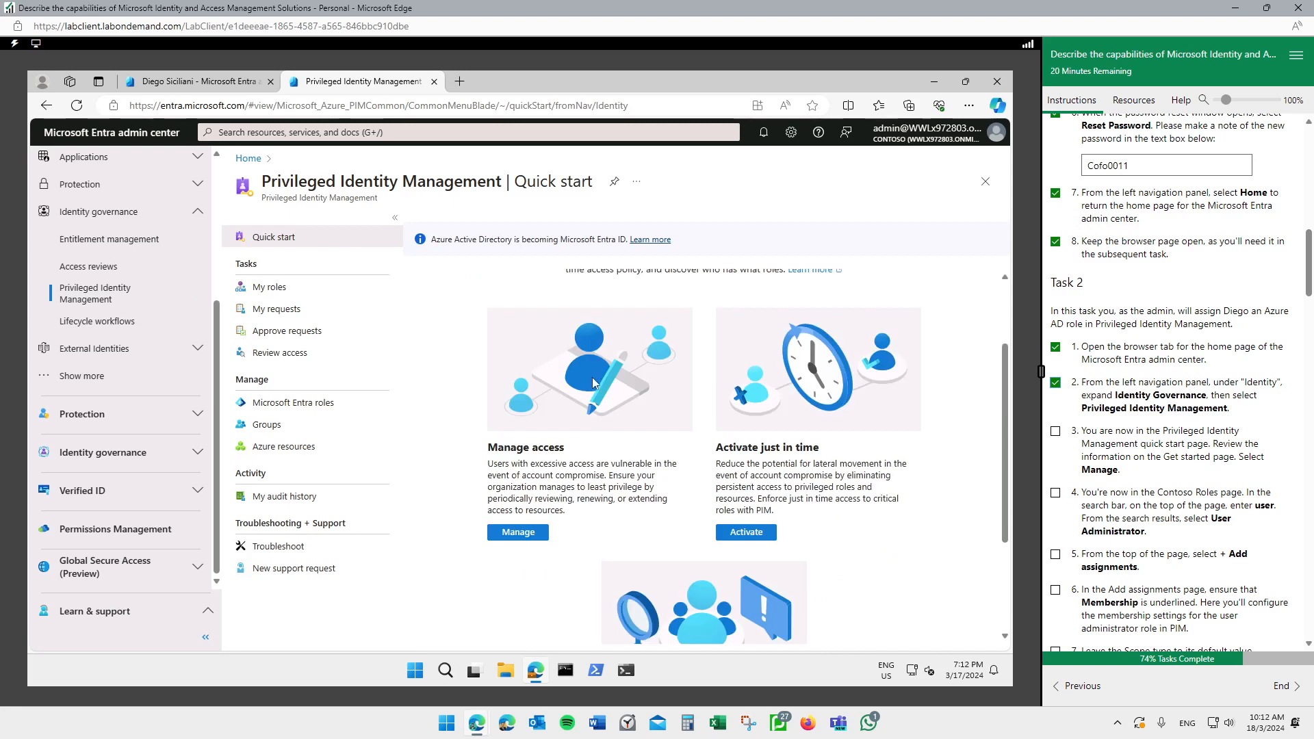
pyautogui.scroll(-2, 784, 381)
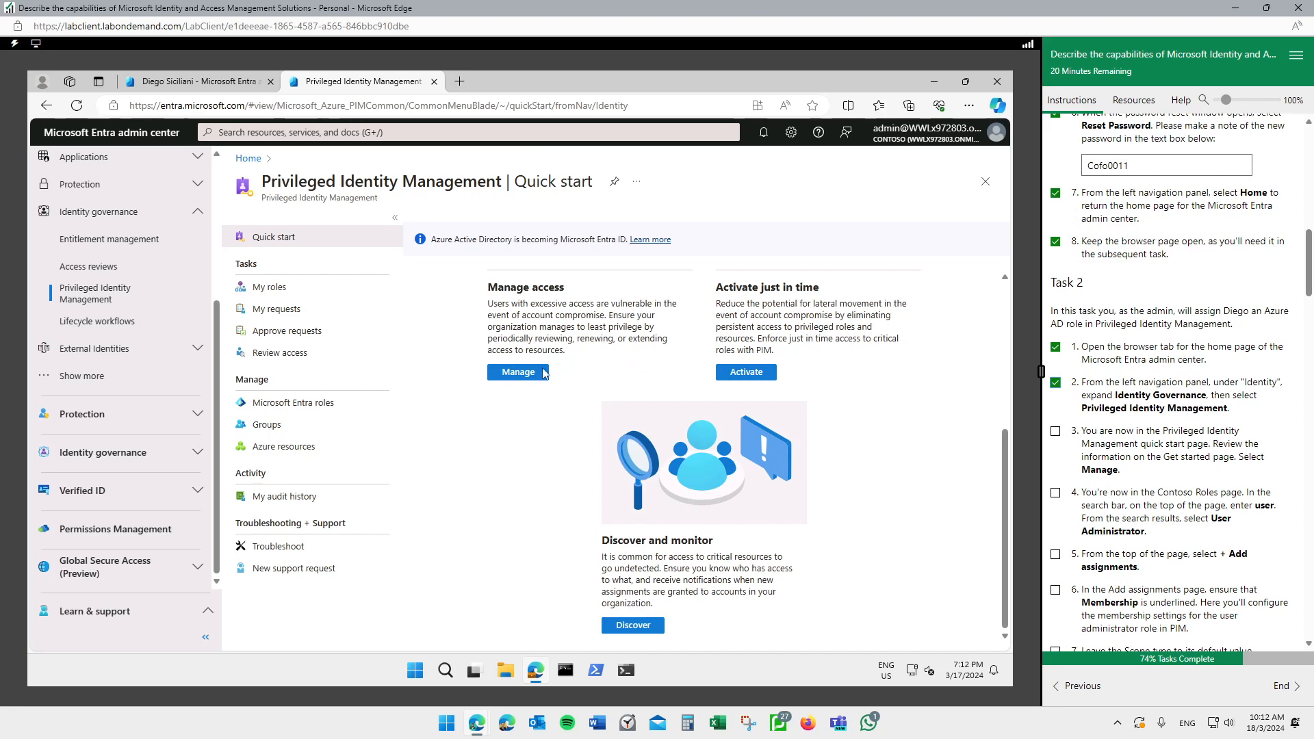
pyautogui.scroll(2, 575, 299)
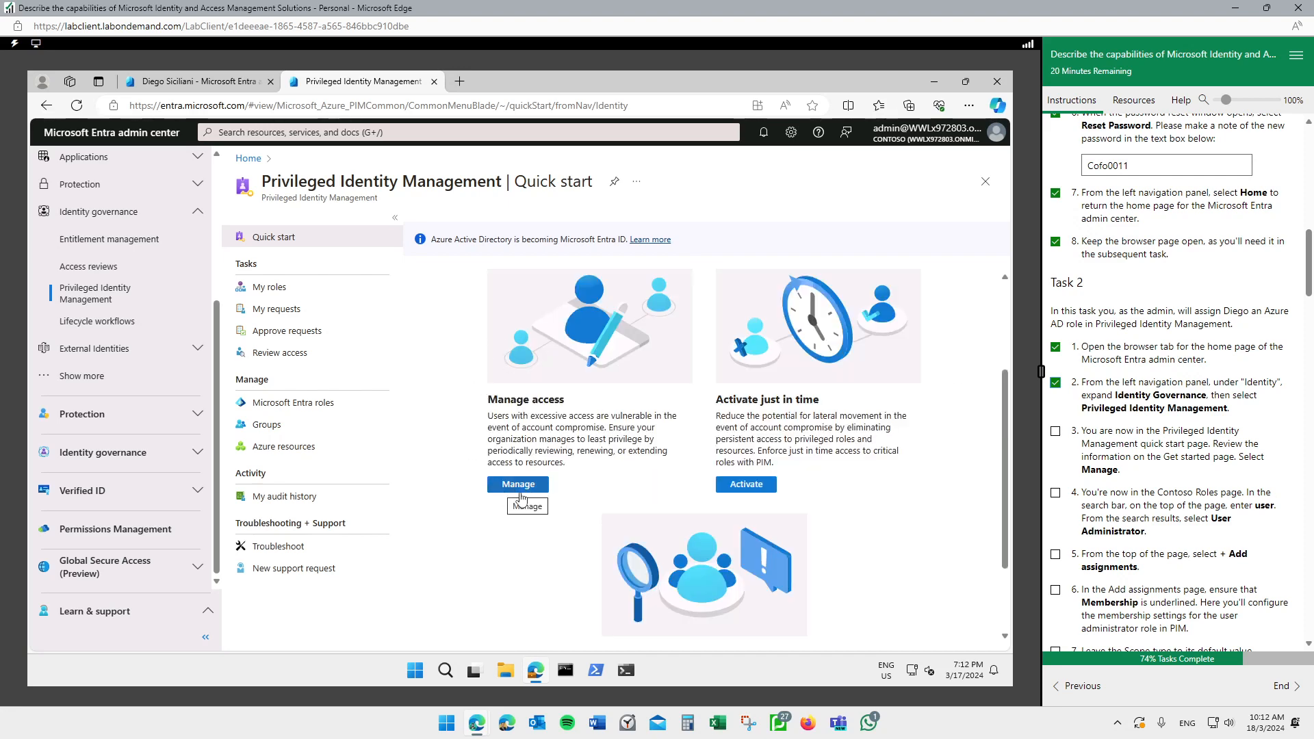
pyautogui.click(520, 485)
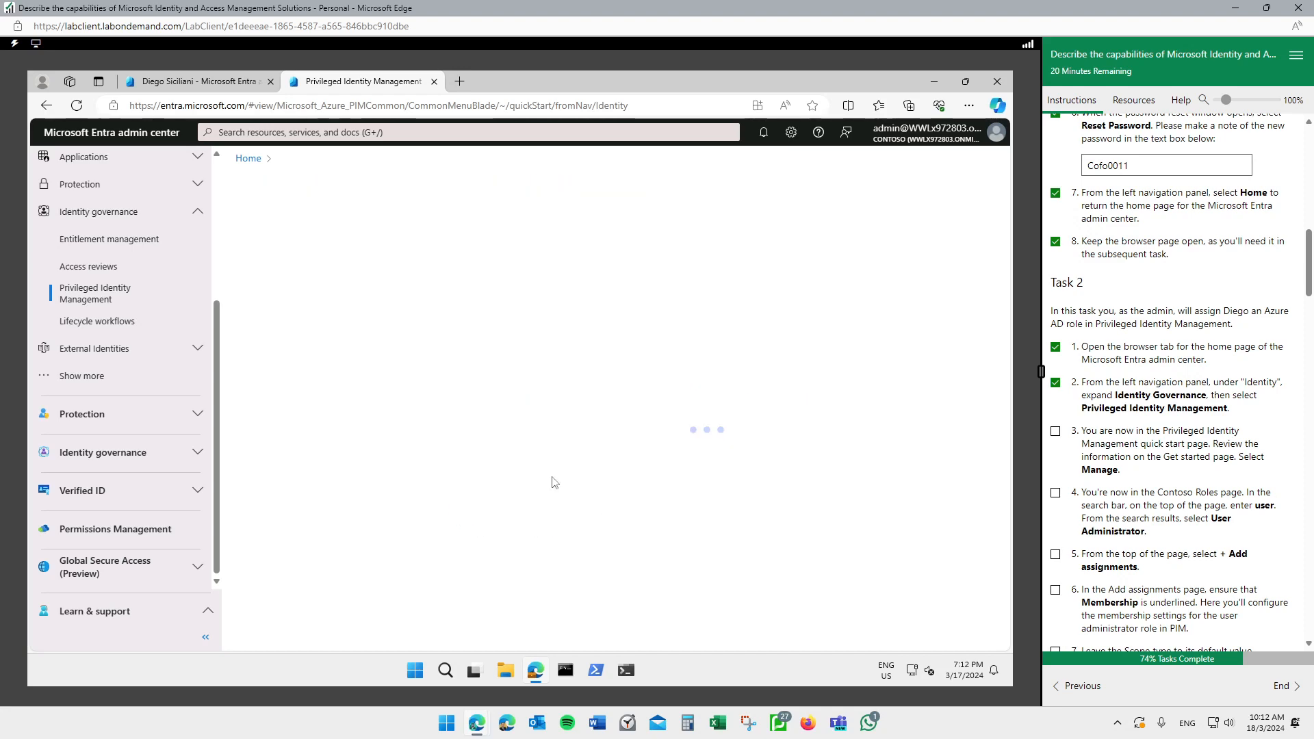
pyautogui.click(1056, 432)
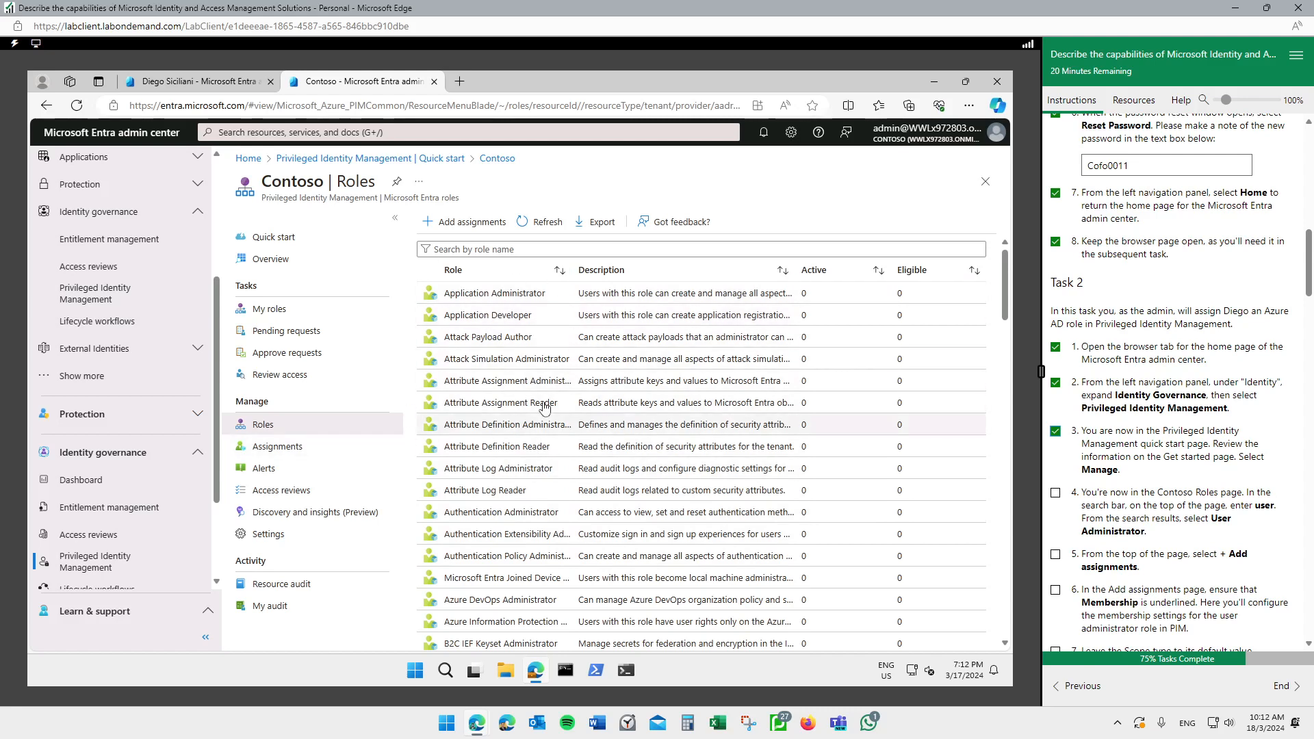
# - Filter roles by 'user', open User Administrator's assignments, and tick step 4
pyautogui.click(549, 249)
pyautogui.write('user')
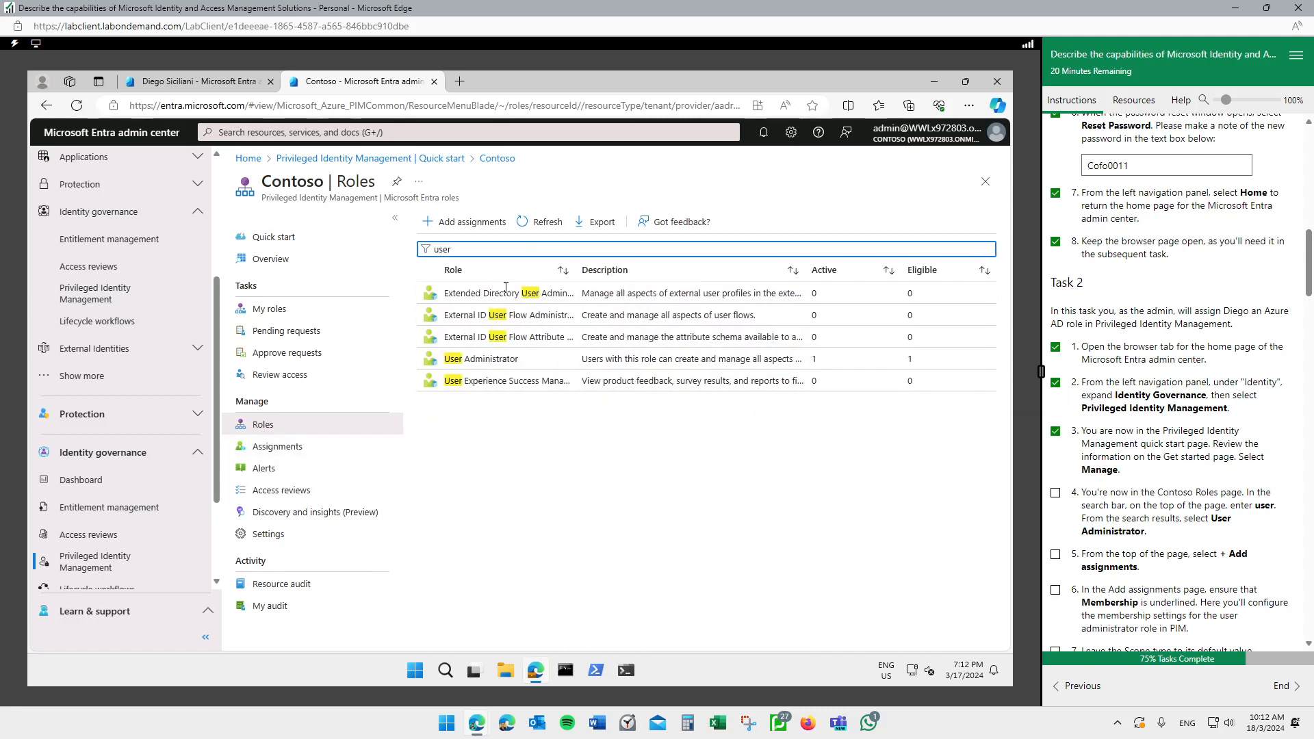
pyautogui.click(476, 360)
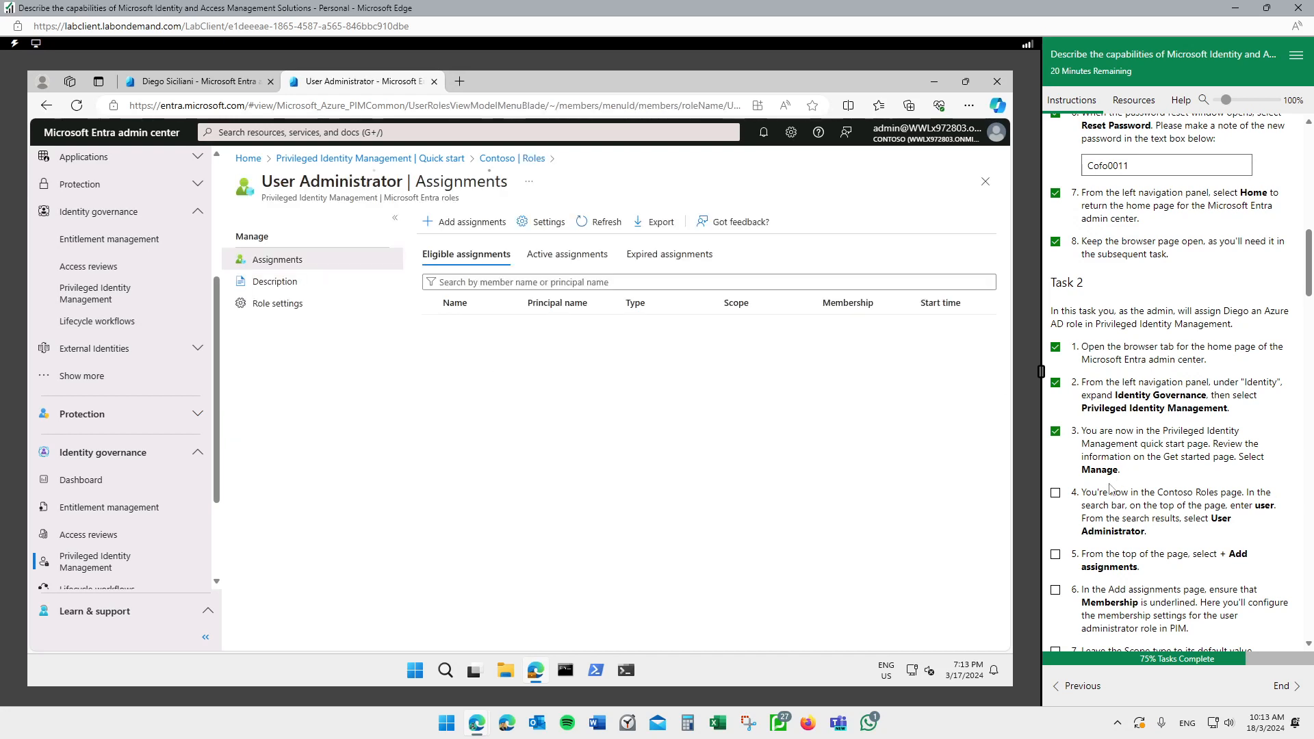
pyautogui.click(1056, 496)
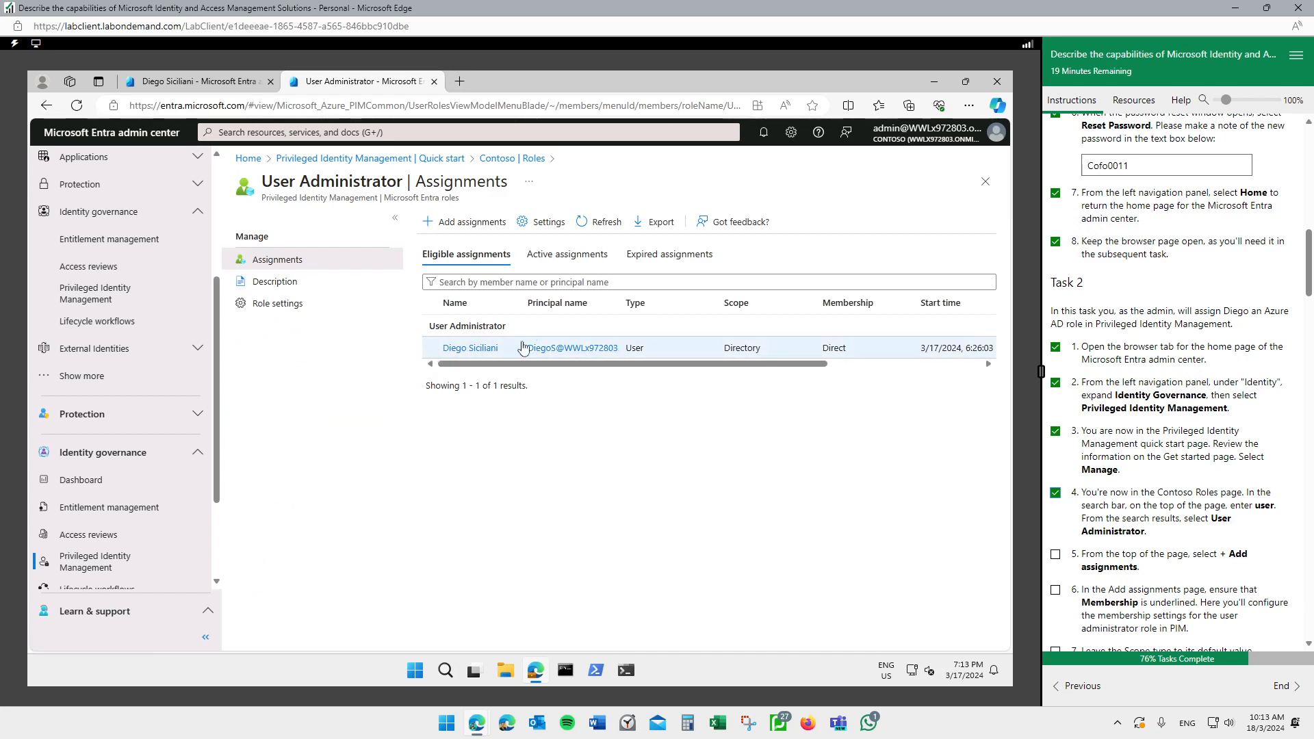
# - Remove the user's existing eligible User Administrator assignment and begin a new one
pyautogui.click(481, 350)
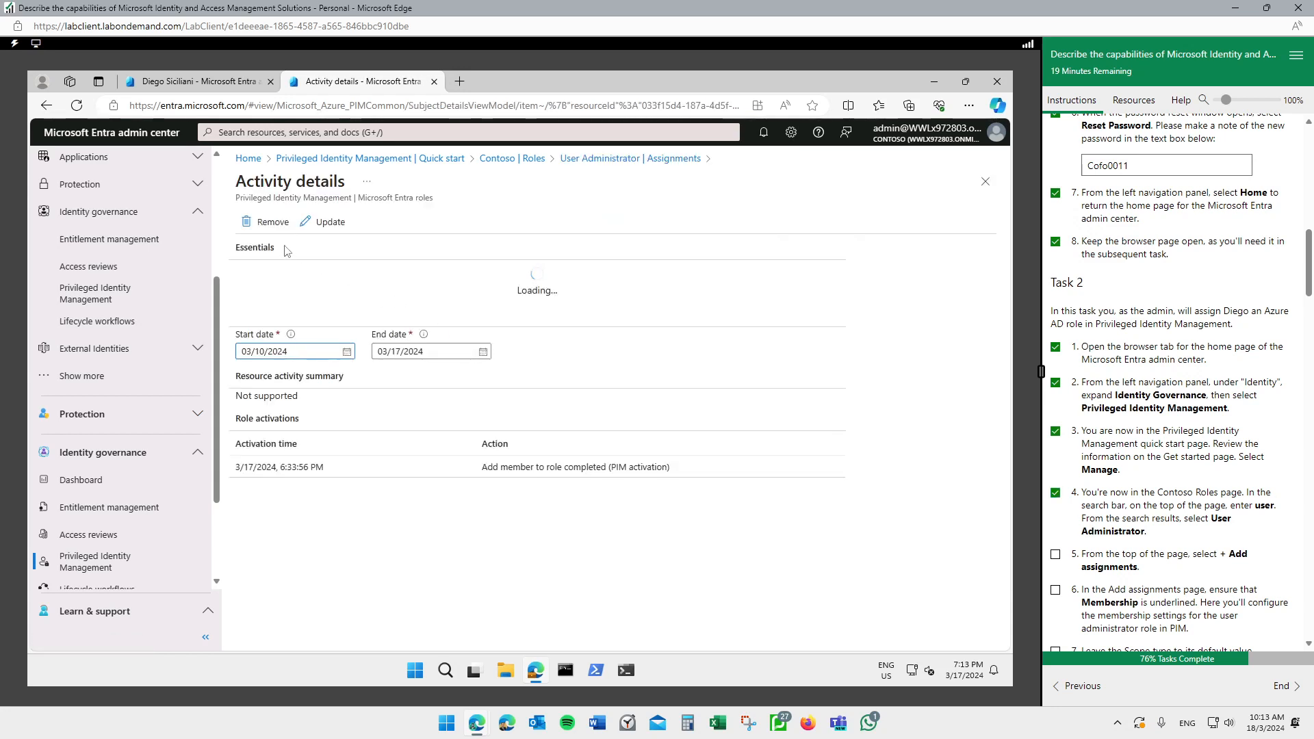
pyautogui.click(272, 222)
pyautogui.click(274, 297)
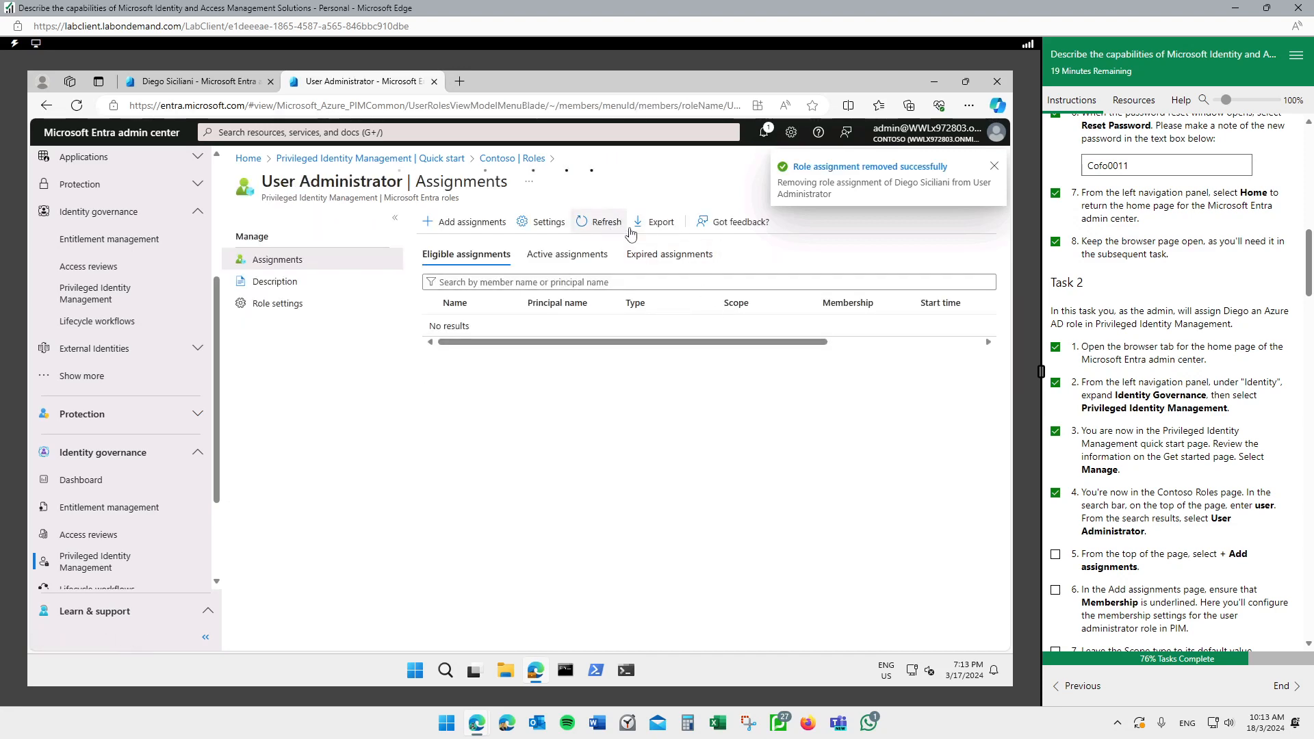
pyautogui.click(995, 167)
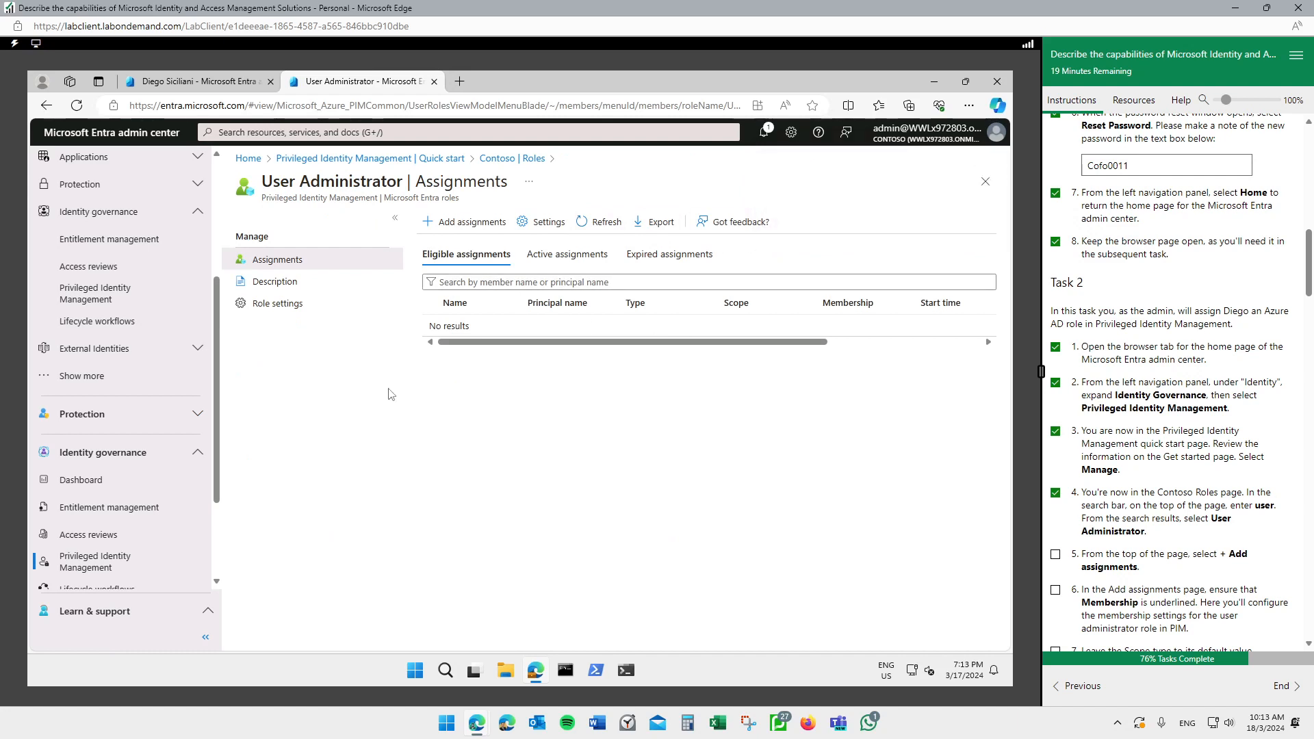
pyautogui.click(467, 220)
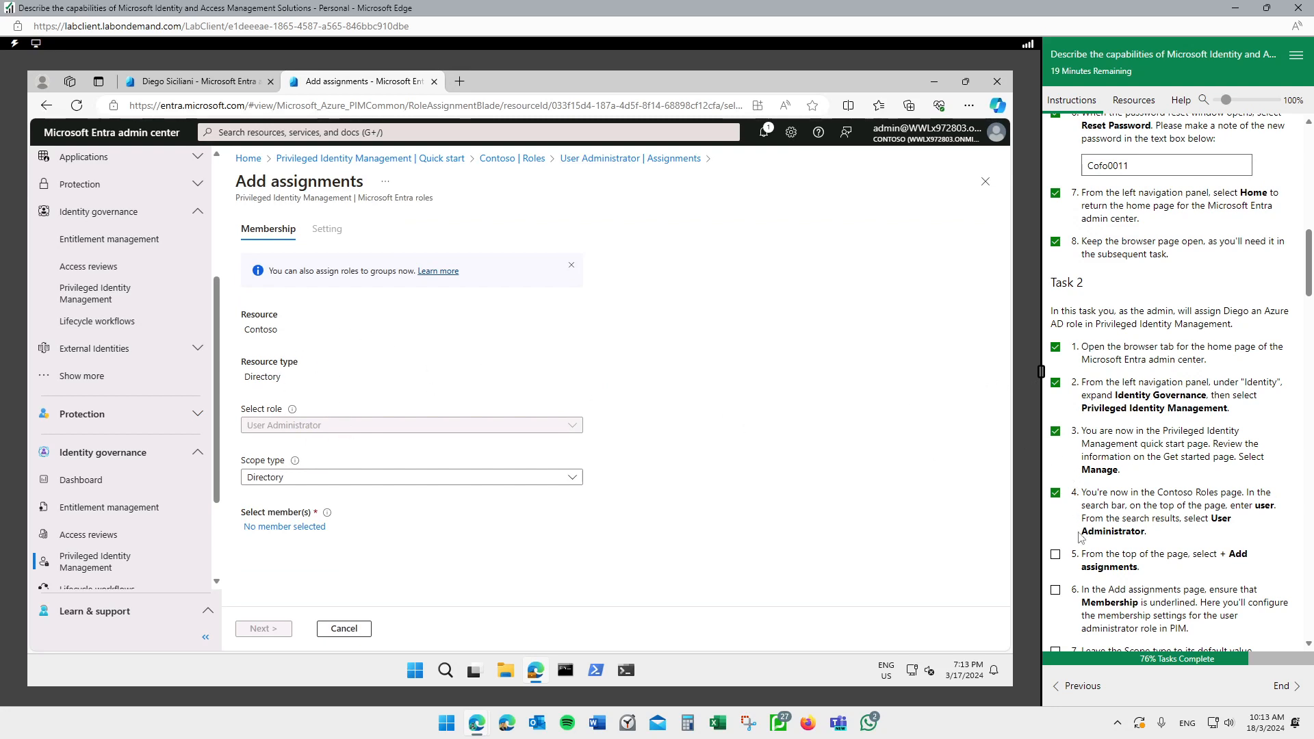
# - Tick step 5 and select the lab user as the assignment's only member
pyautogui.click(1055, 554)
pyautogui.scroll(-1, 1150, 460)
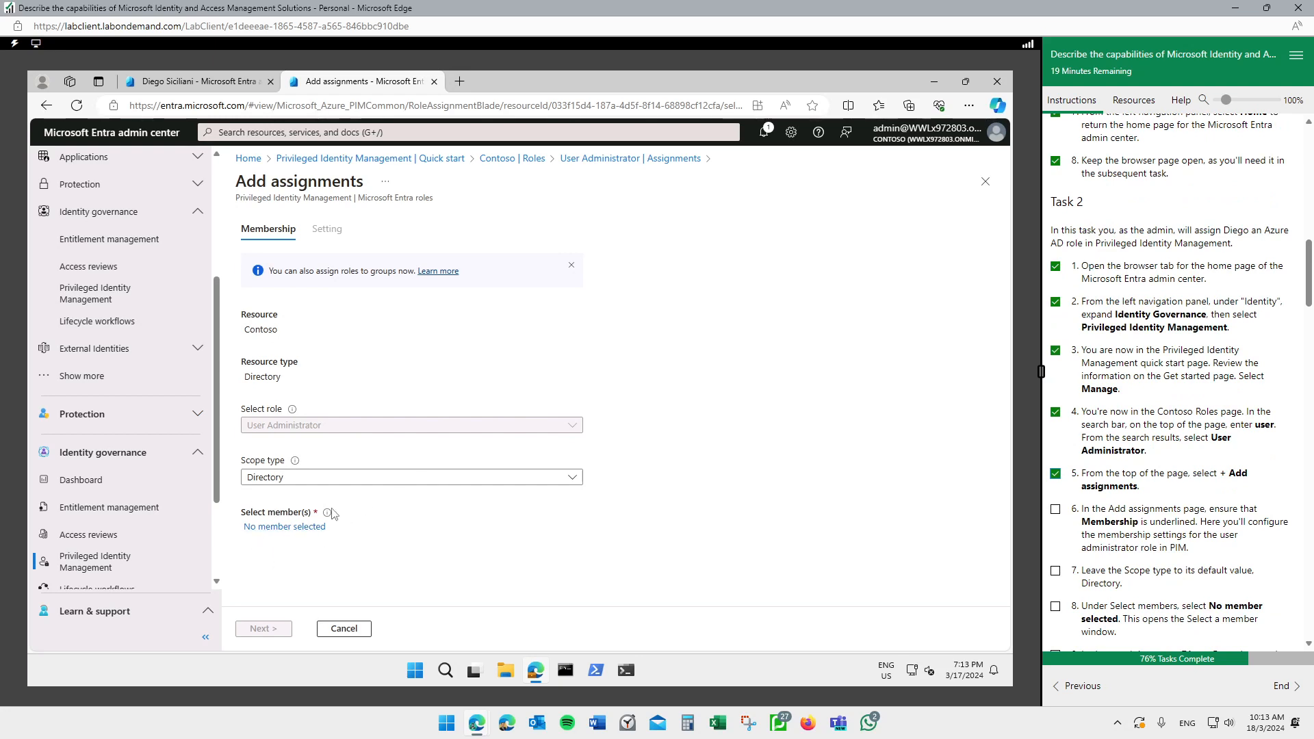
pyautogui.click(301, 526)
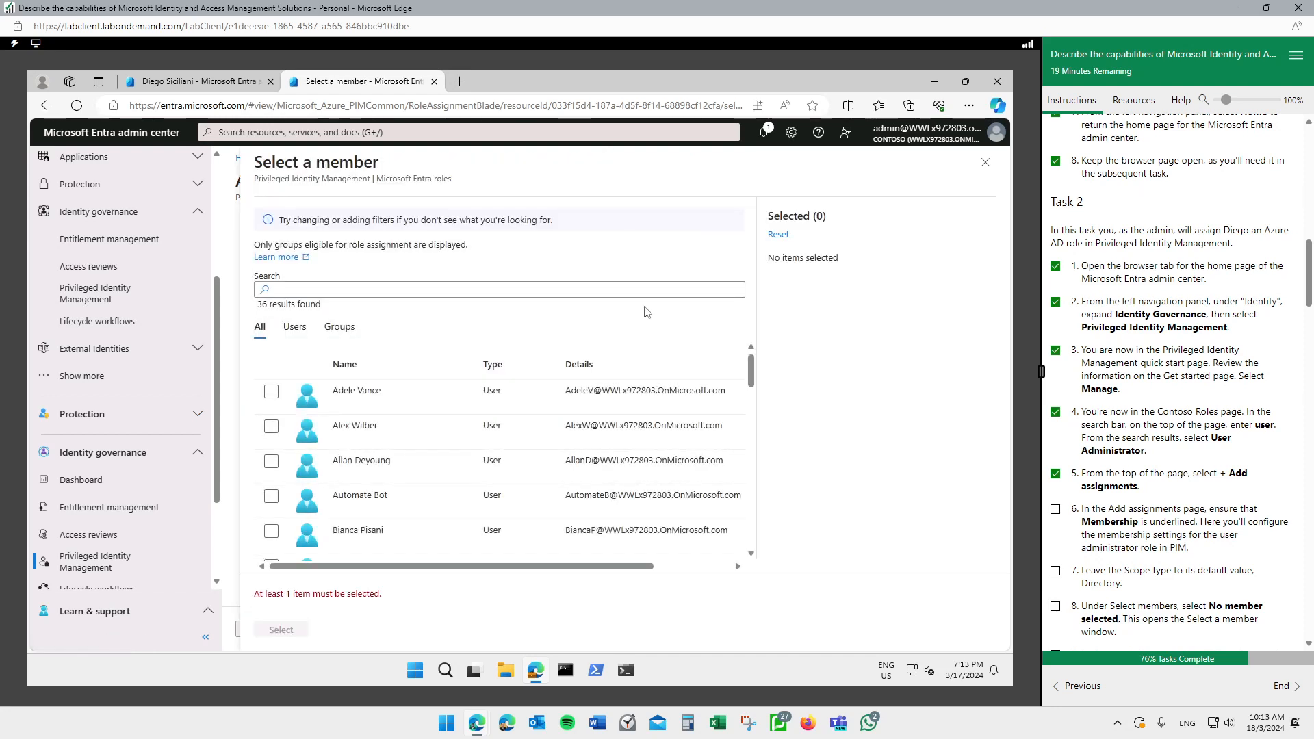
pyautogui.click(575, 288)
pyautogui.write('d')
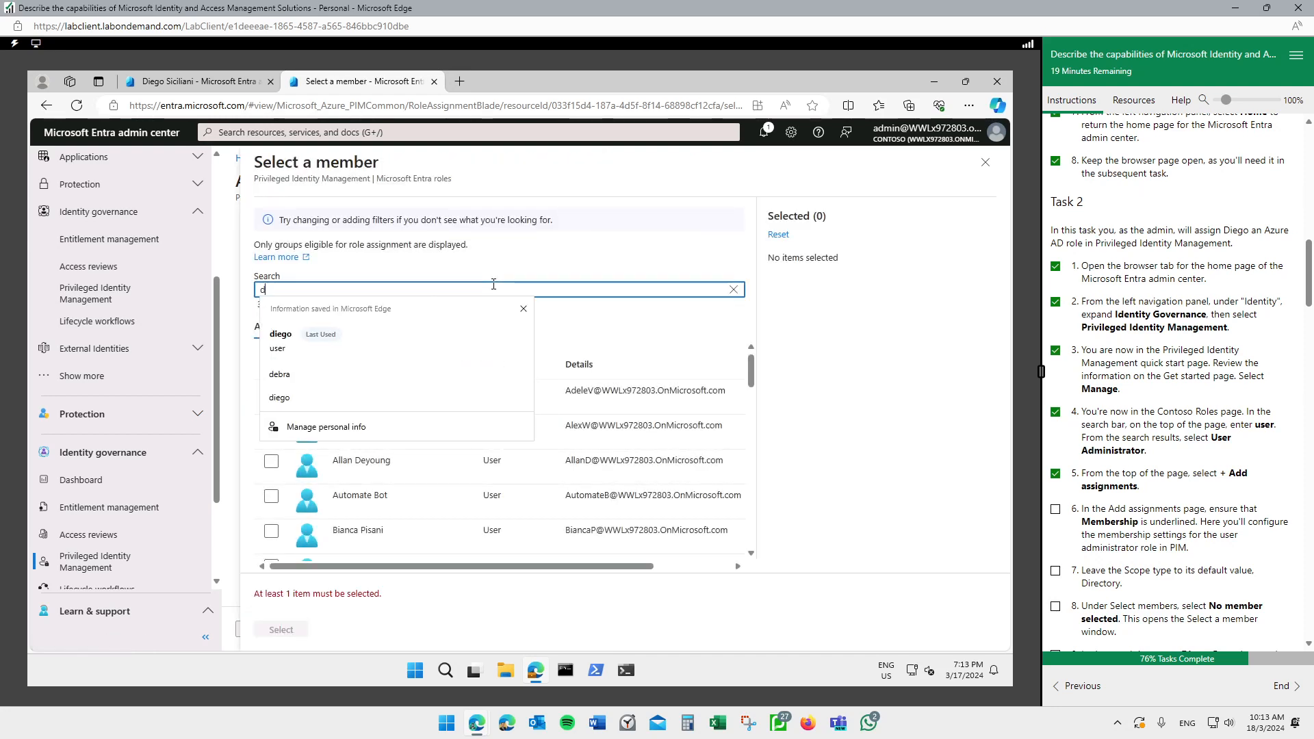
pyautogui.write('iego')
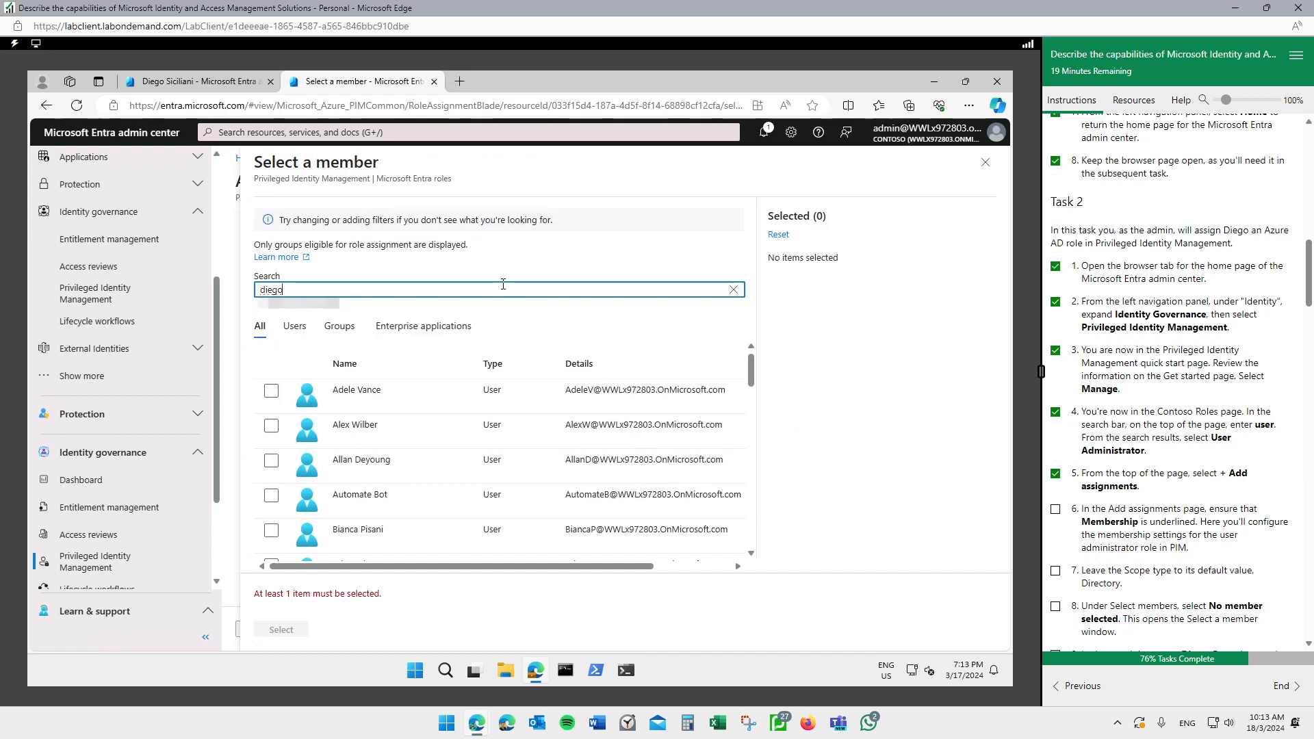
pyautogui.click(271, 391)
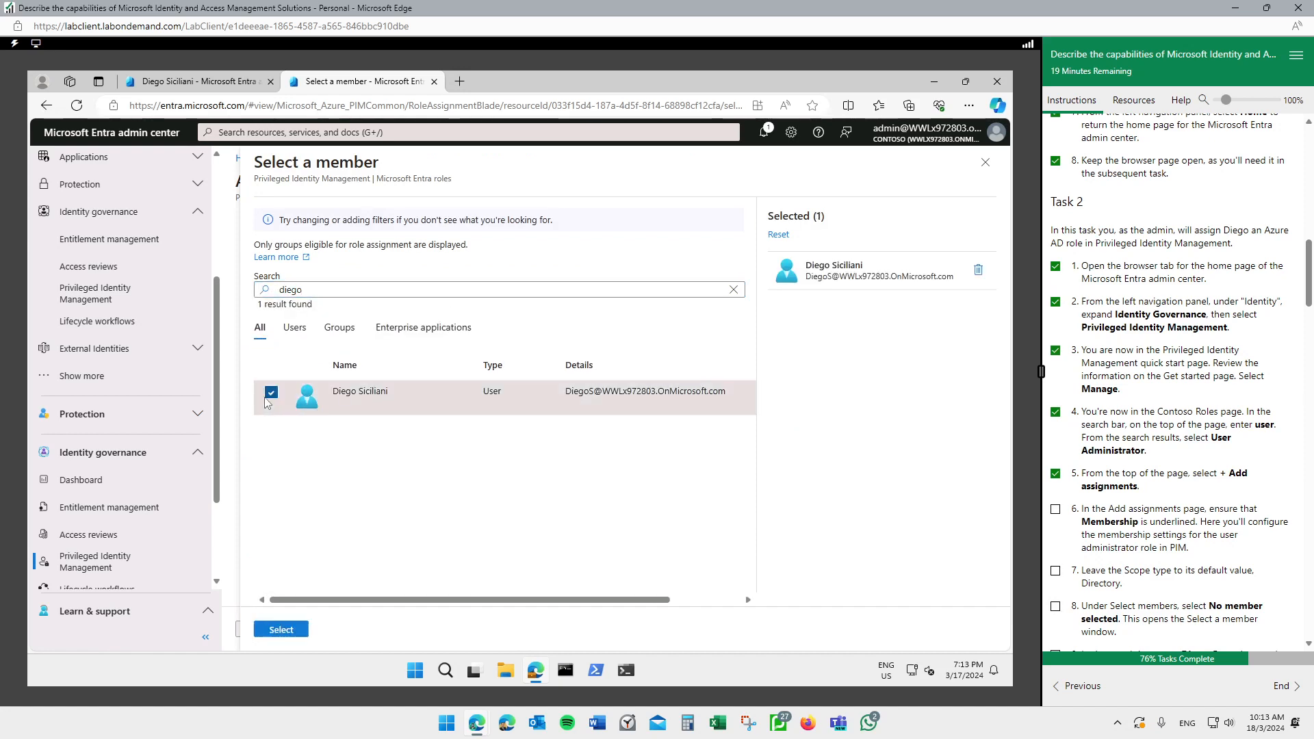
pyautogui.click(280, 629)
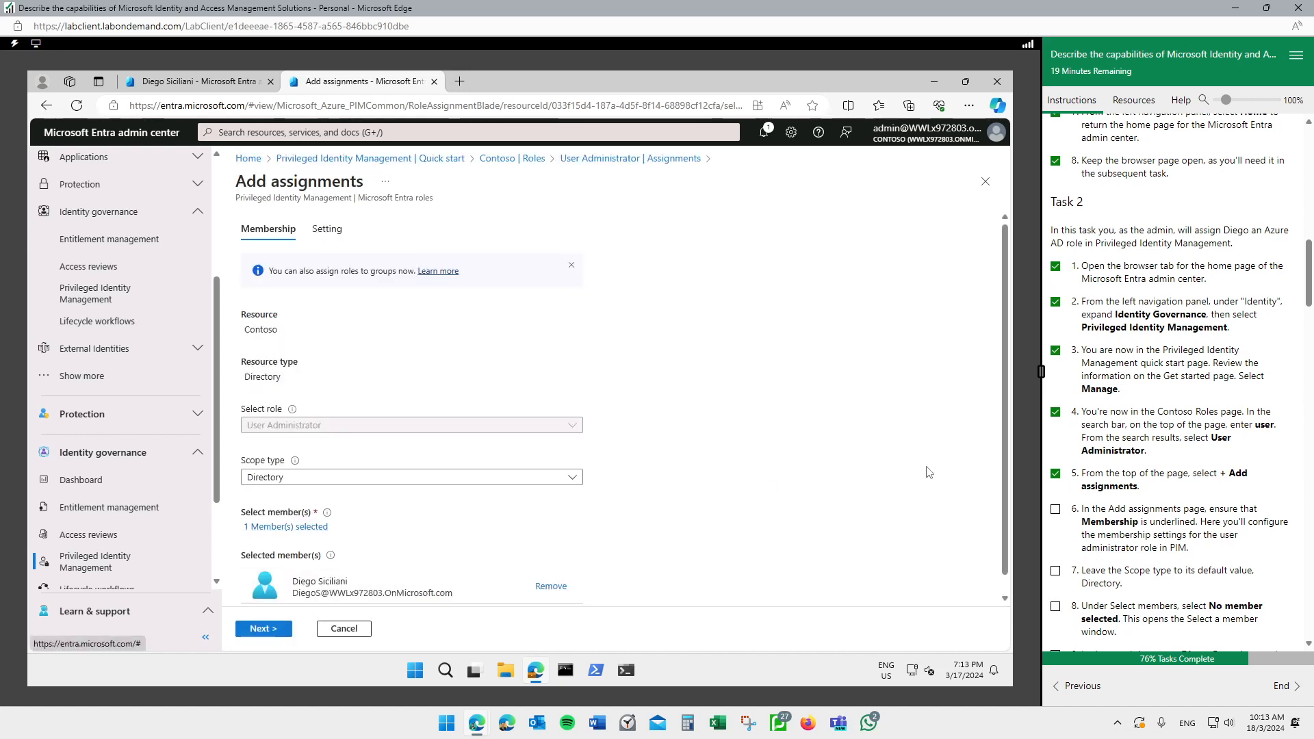
# - Tick lab steps 6 through 11 in the guide
pyautogui.scroll(-1, 466, 468)
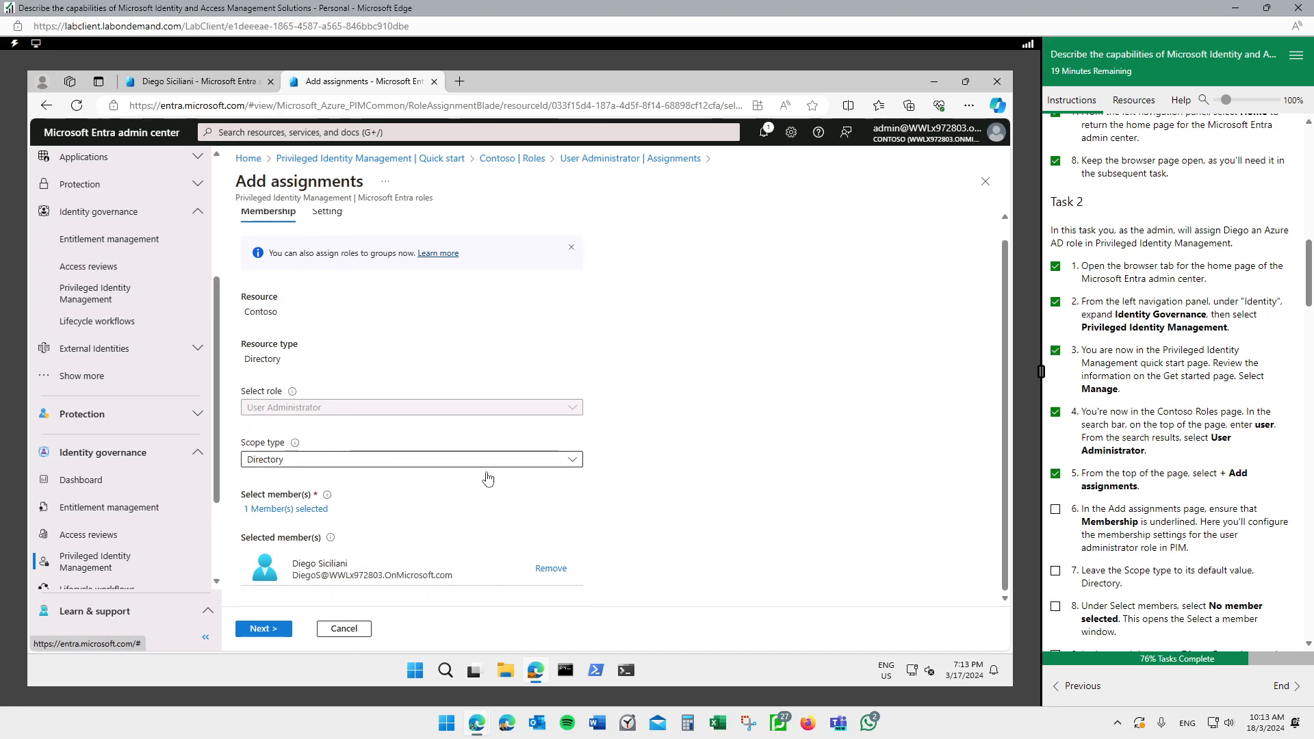
pyautogui.scroll(-1, 1086, 489)
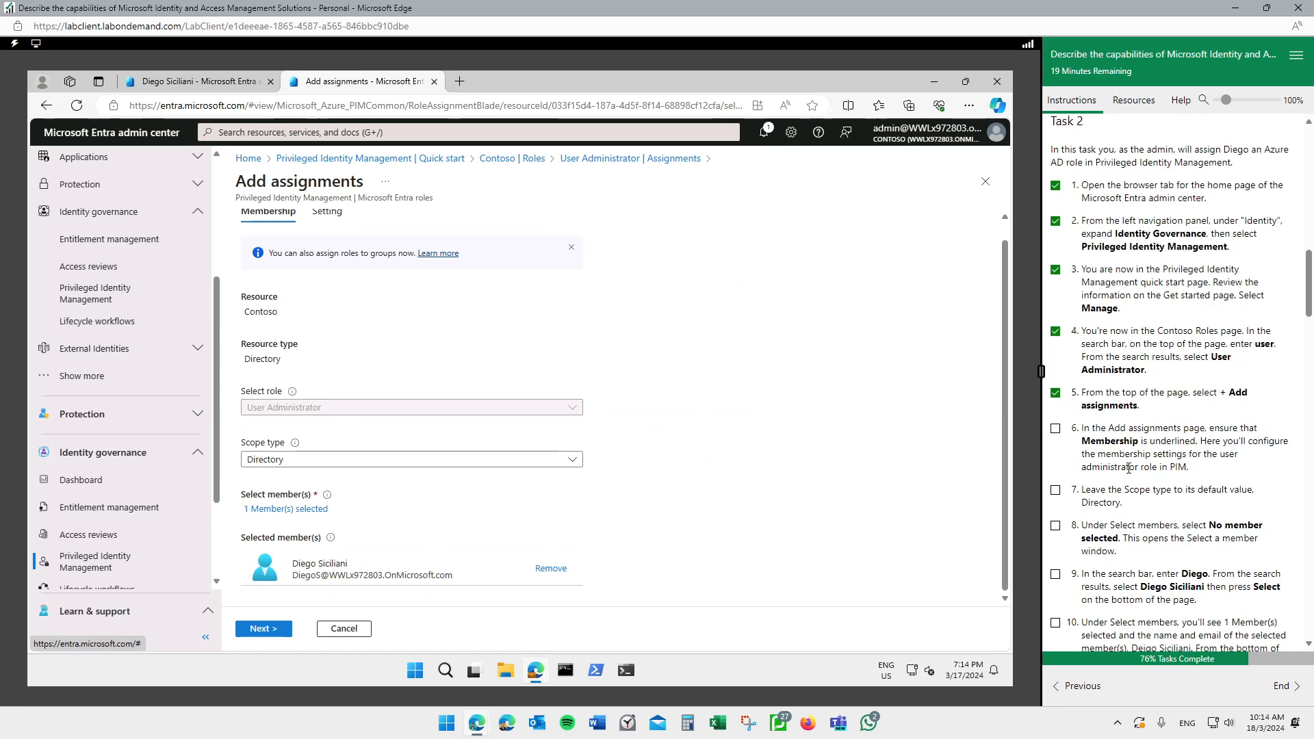
pyautogui.click(1056, 430)
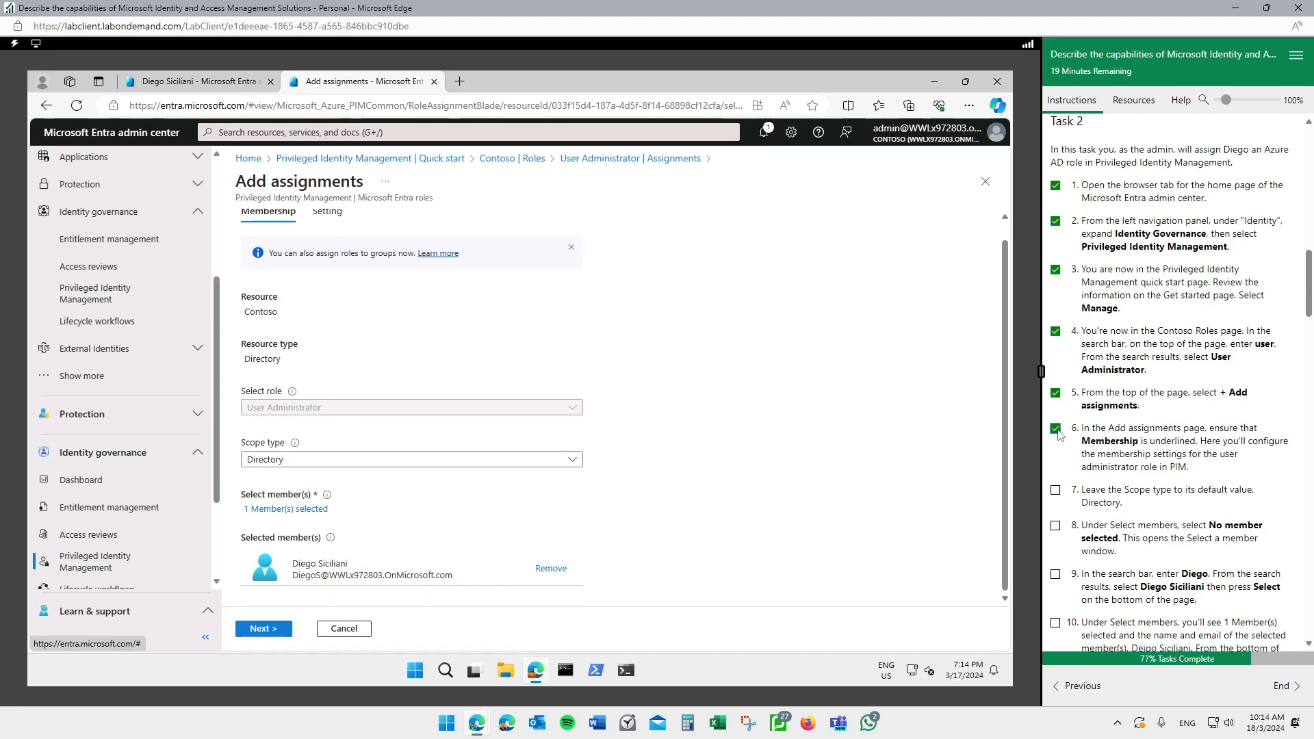
pyautogui.click(1055, 490)
pyautogui.click(1056, 526)
pyautogui.scroll(-2, 1071, 524)
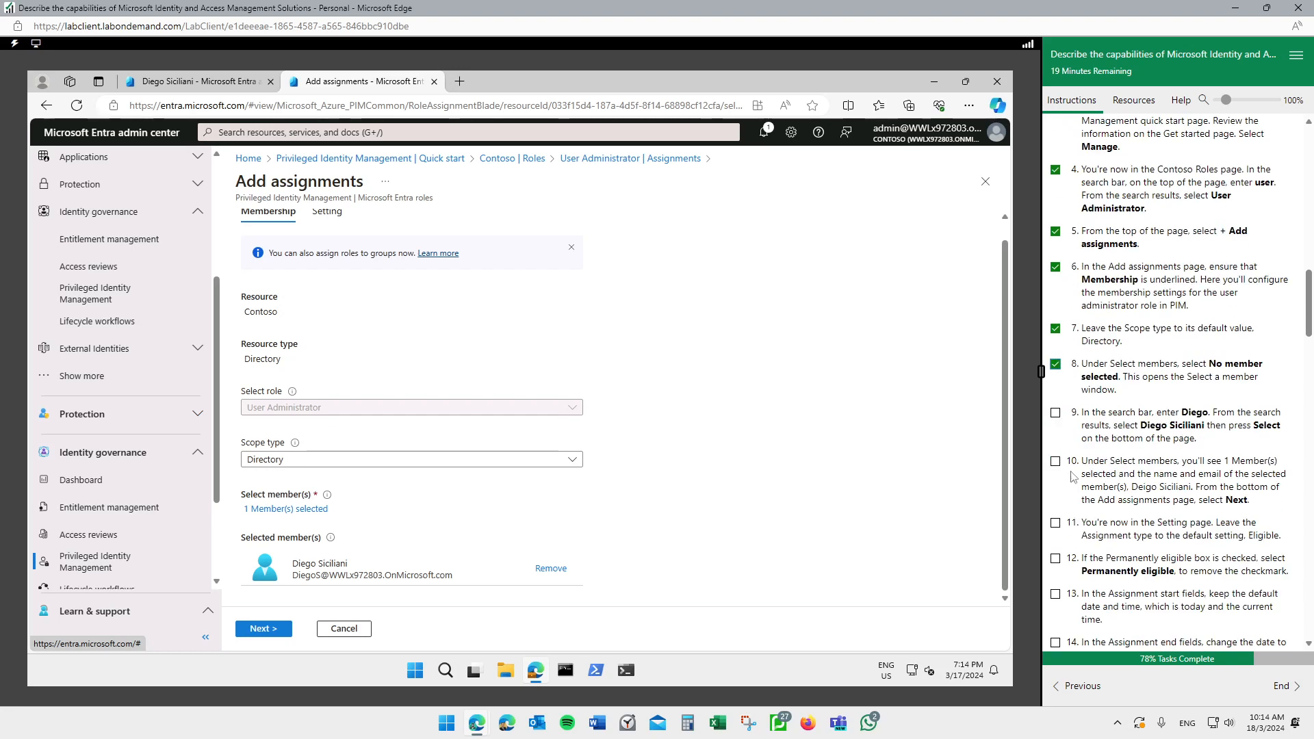
pyautogui.click(1055, 412)
pyautogui.click(1056, 462)
pyautogui.click(1055, 522)
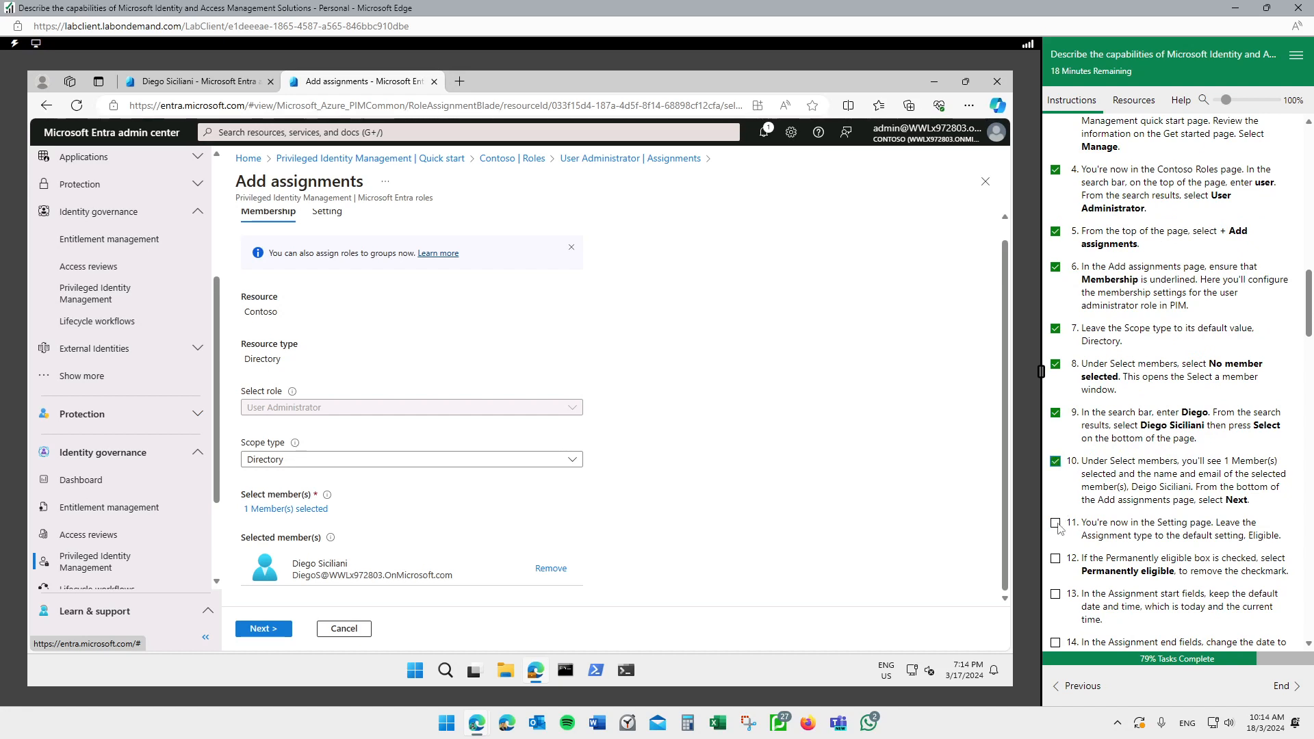
# - Make the assignment Eligible but not permanent, tick steps 12–14, and assign it
pyautogui.click(286, 627)
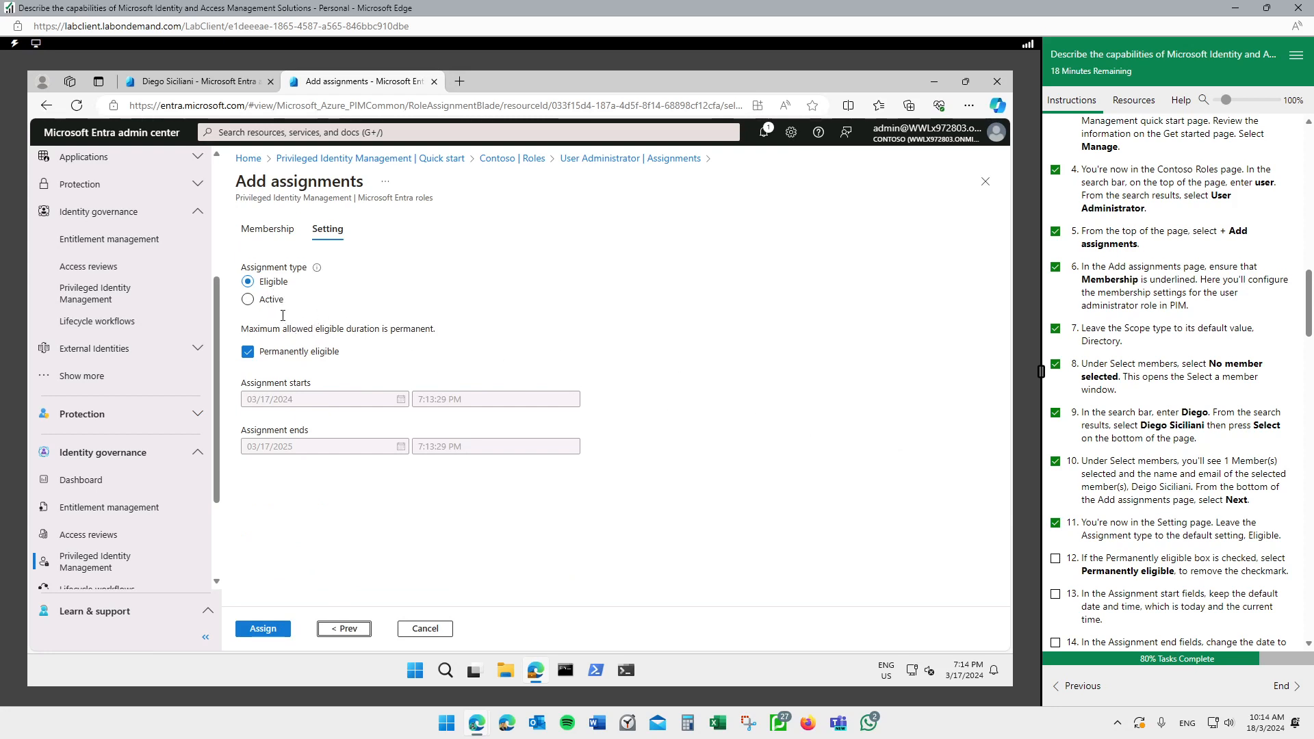
pyautogui.click(250, 357)
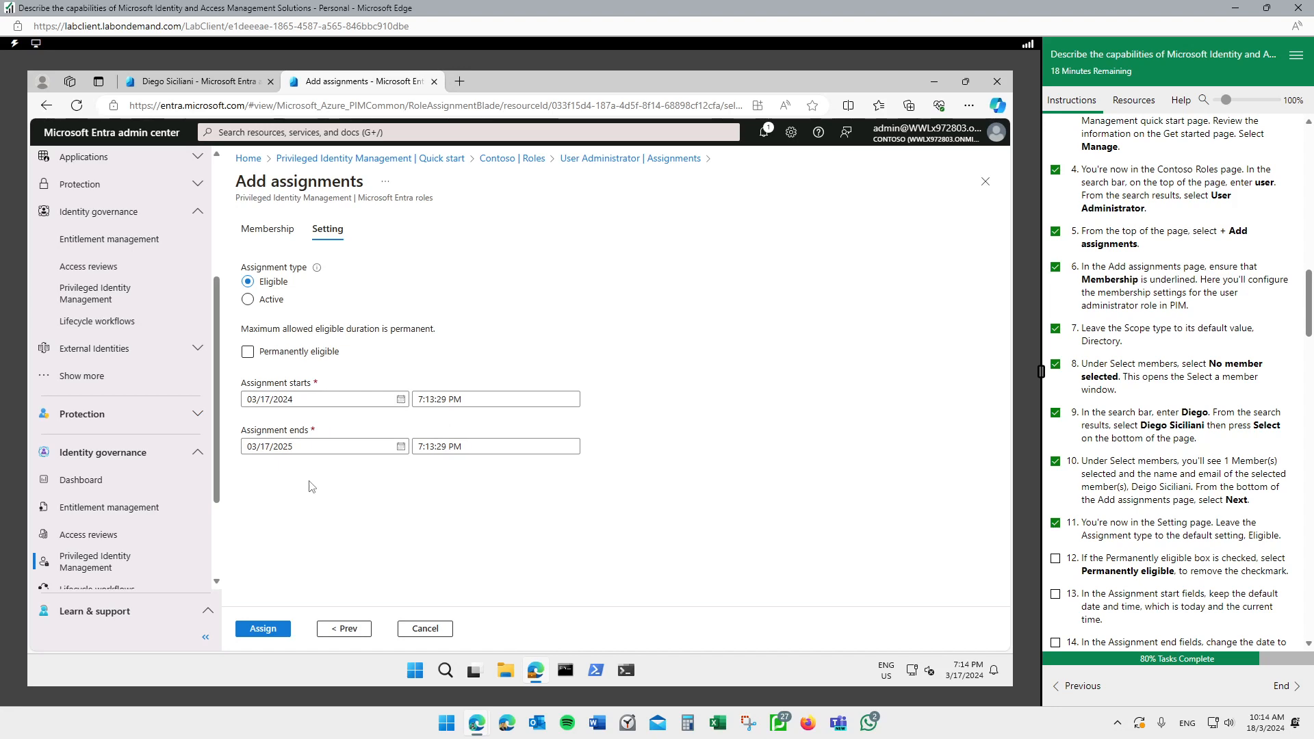
pyautogui.scroll(-1, 1161, 477)
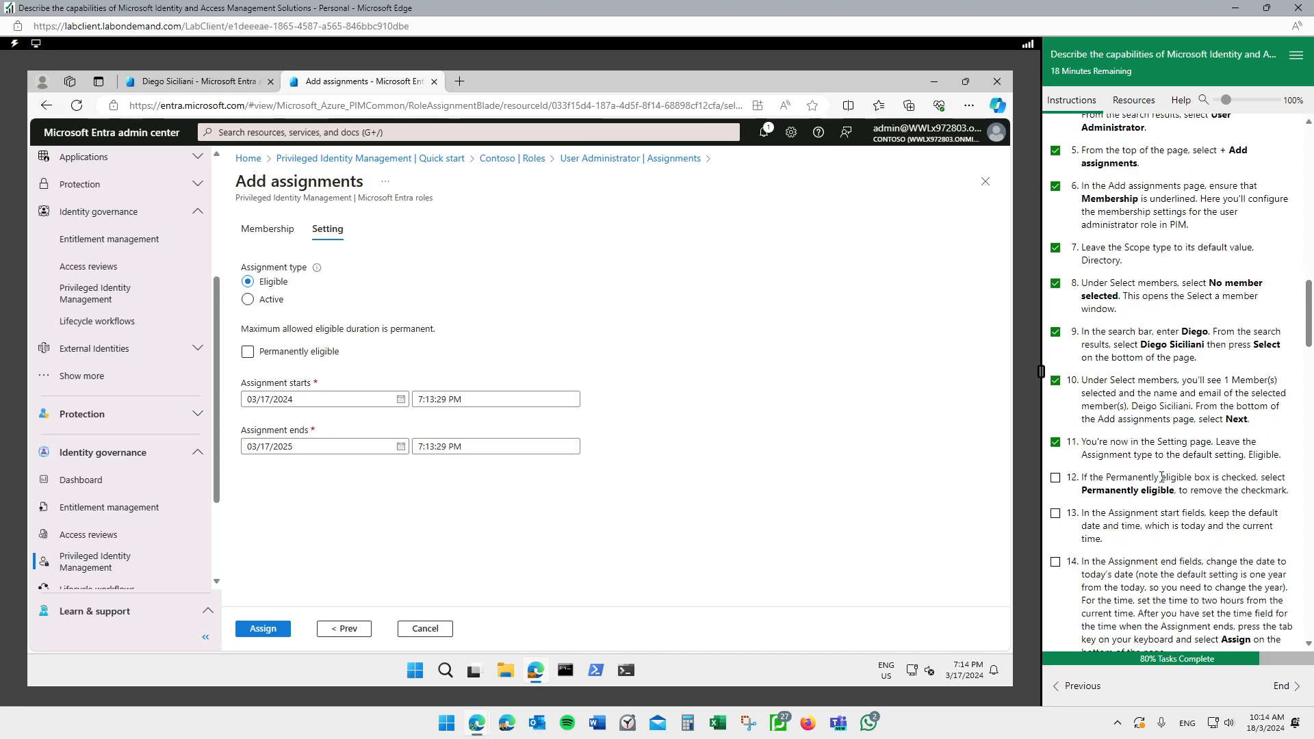
pyautogui.click(1056, 478)
pyautogui.click(1058, 514)
pyautogui.scroll(-1, 1070, 516)
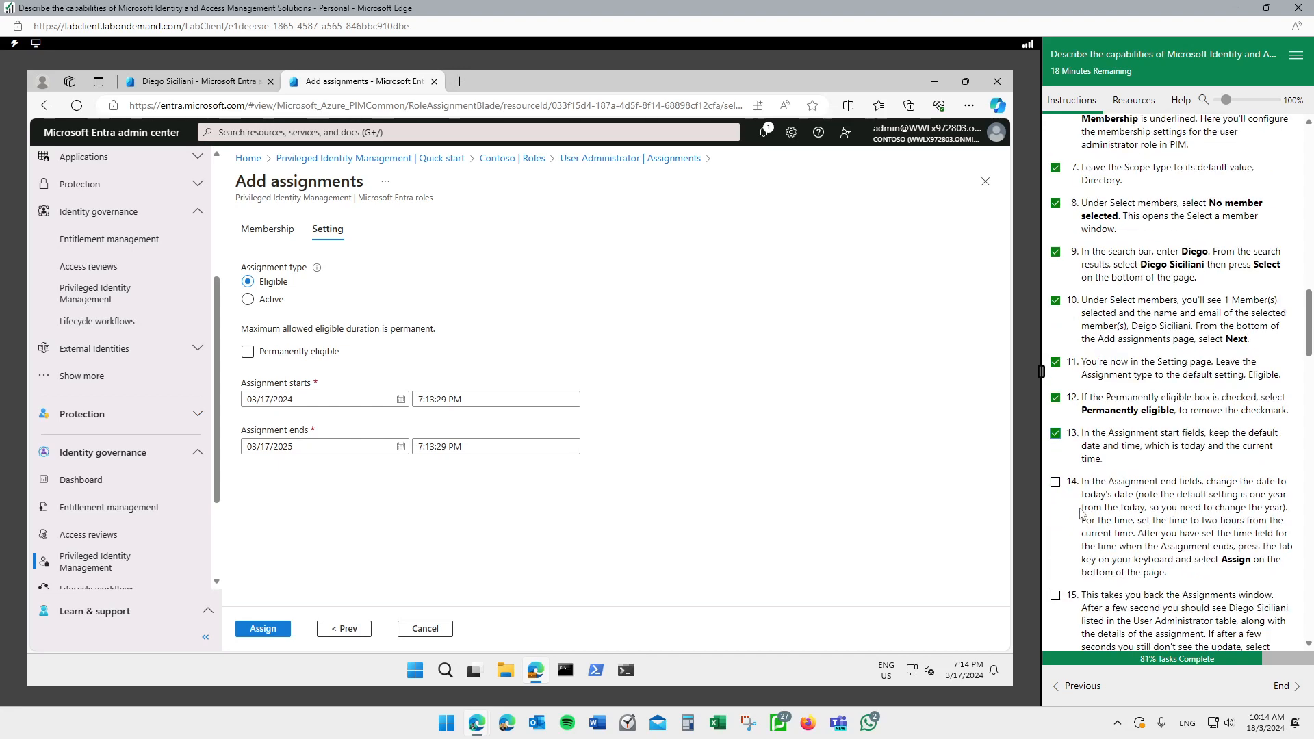
pyautogui.click(1055, 481)
pyautogui.scroll(-2, 1065, 489)
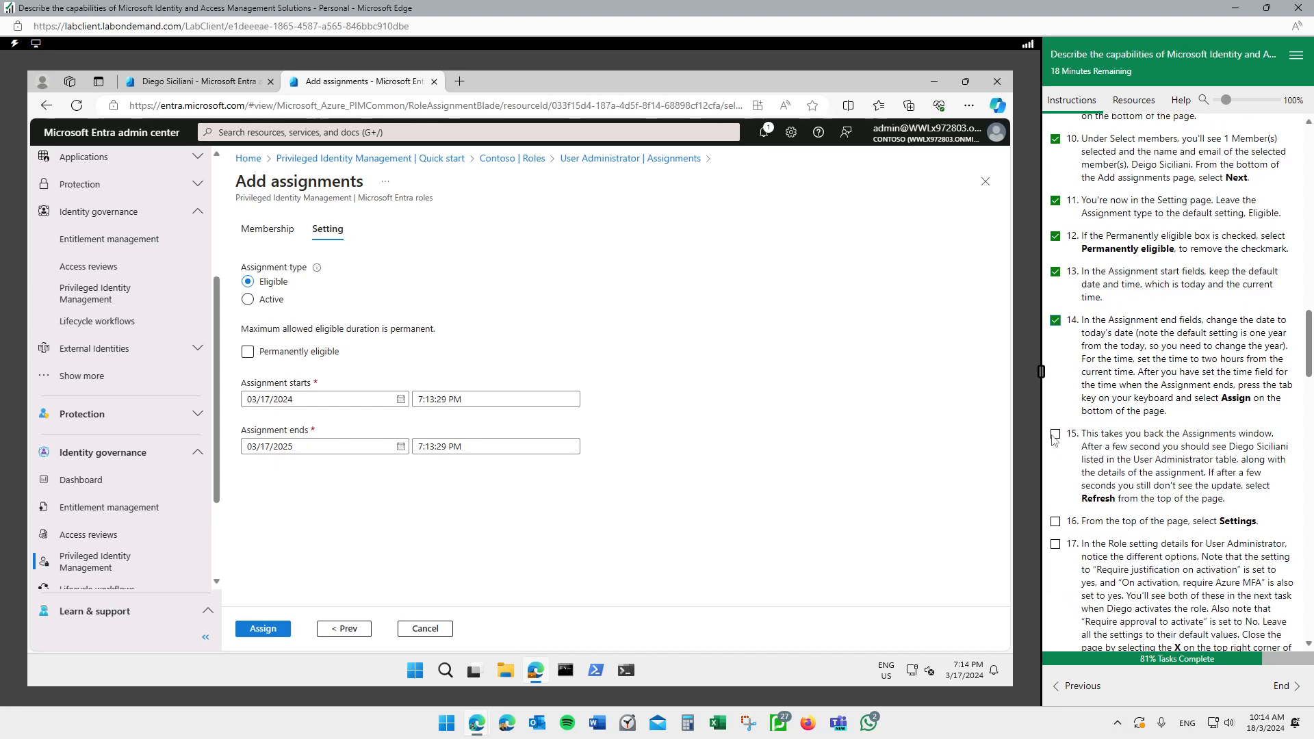
pyautogui.click(263, 628)
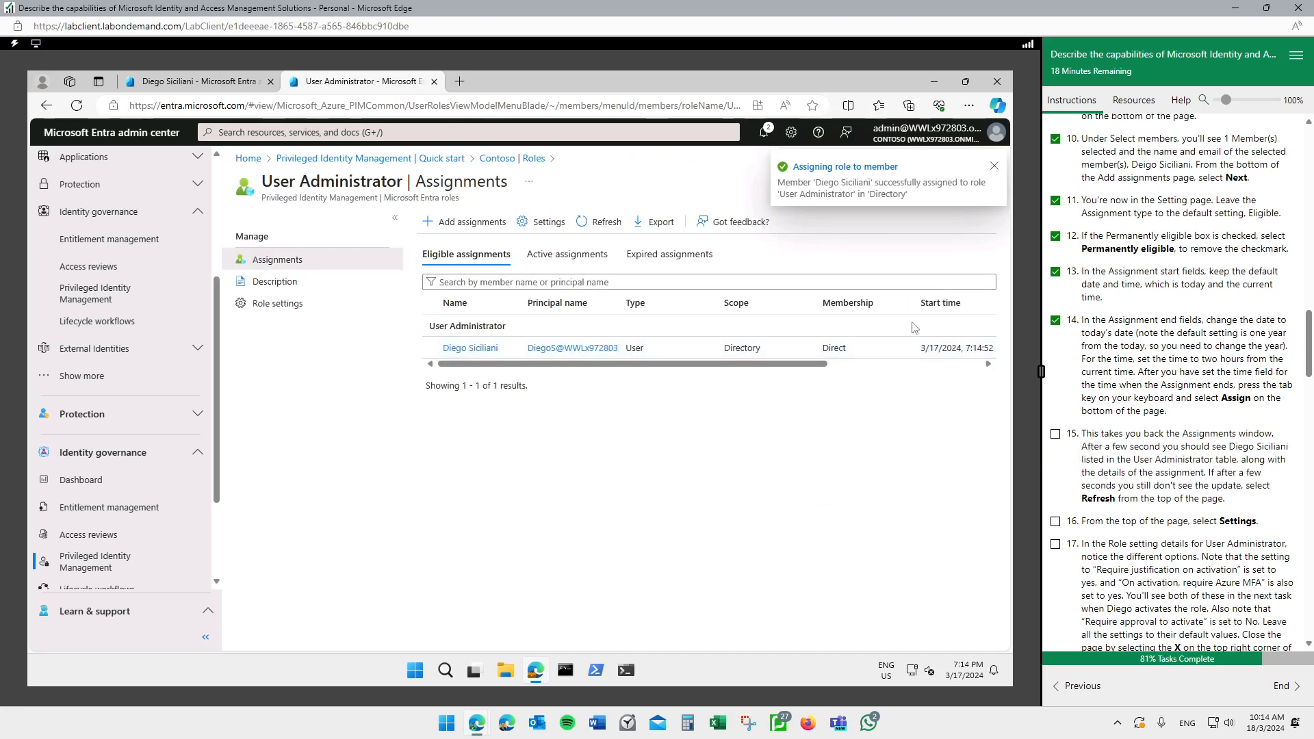
# - Dismiss the assignment confirmation and tick lab steps 15 and 16
pyautogui.click(993, 167)
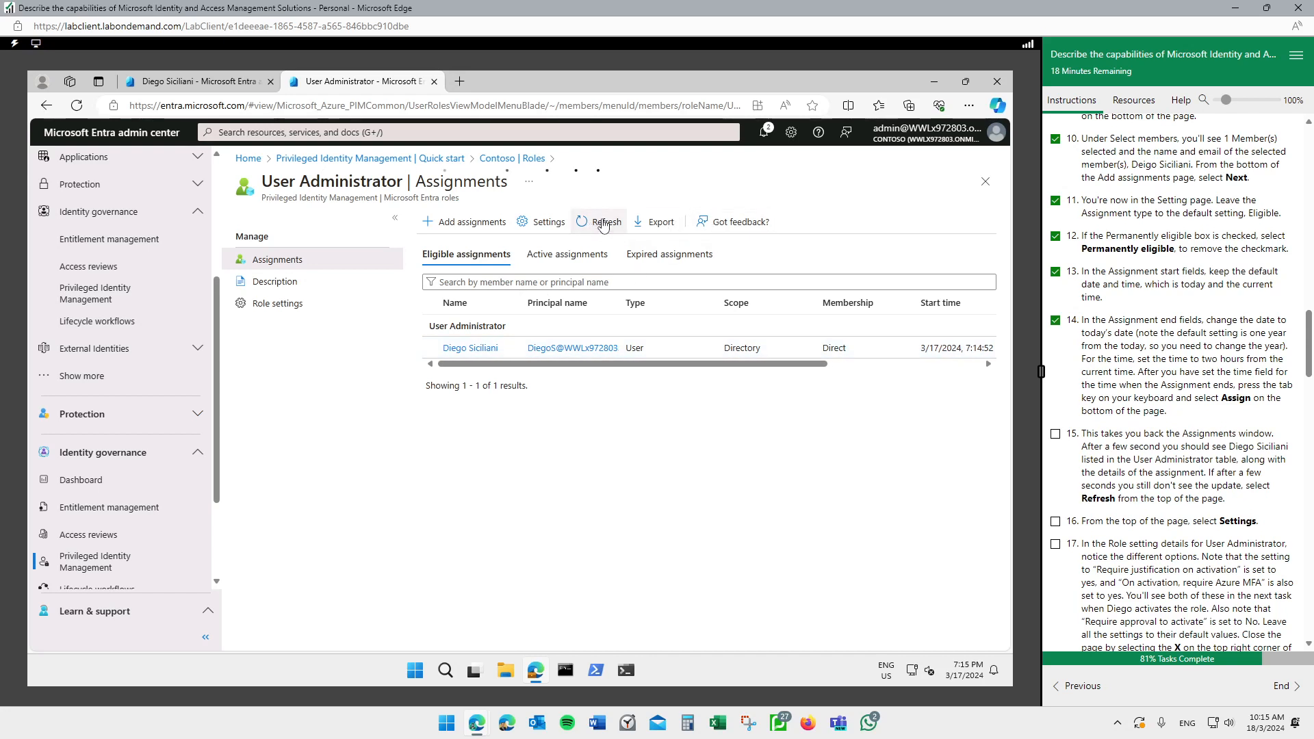
pyautogui.click(1056, 435)
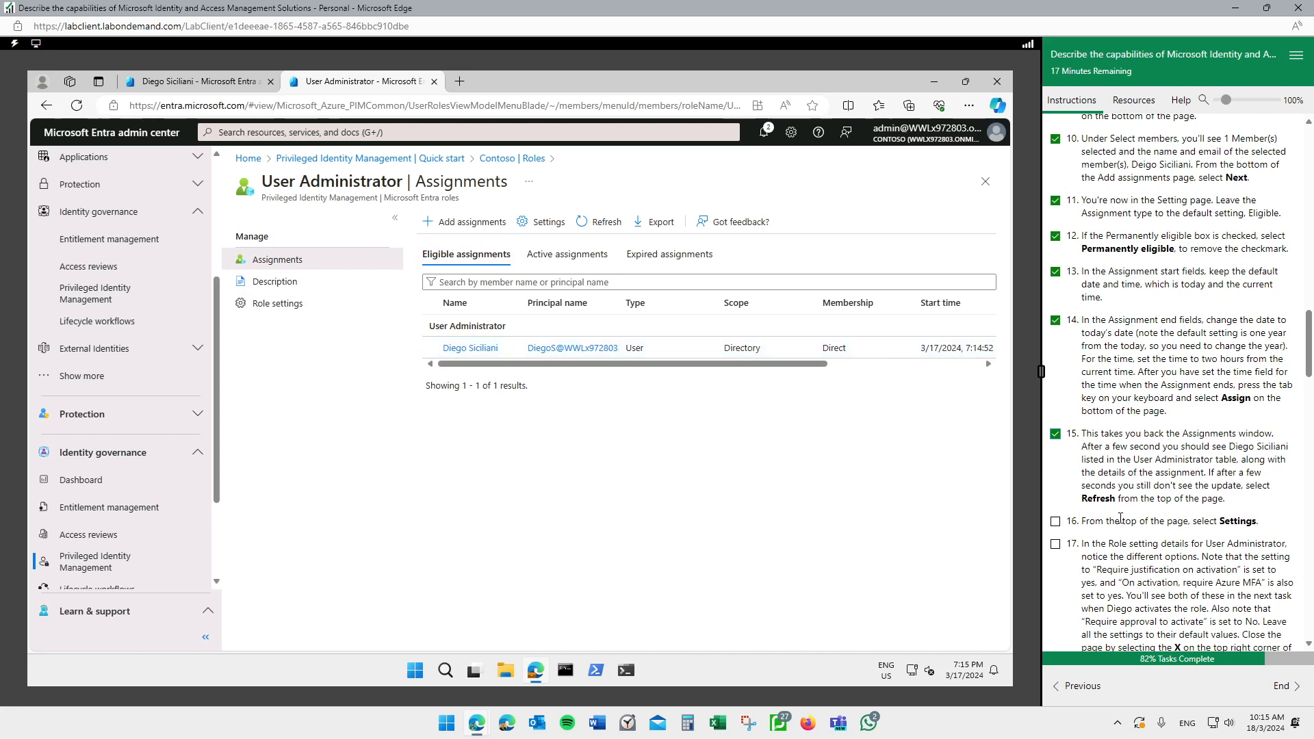
pyautogui.scroll(-1, 1112, 538)
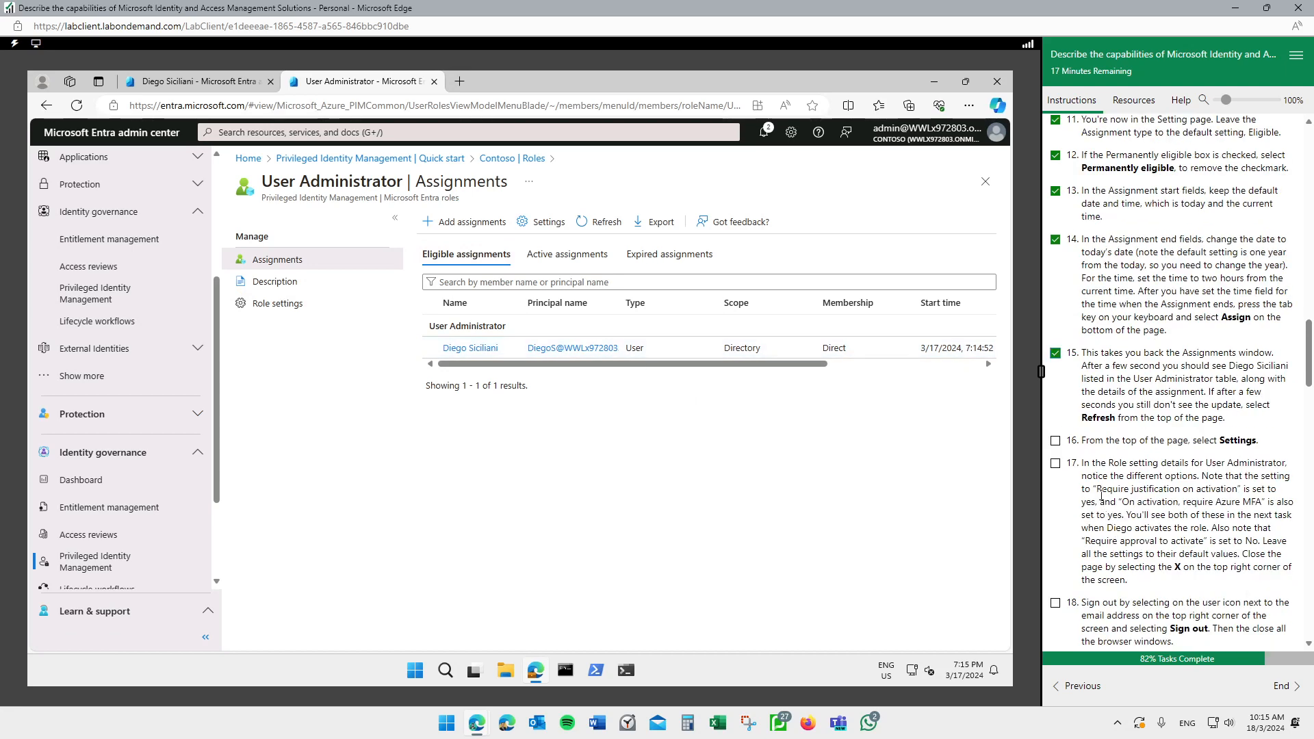
pyautogui.click(1057, 443)
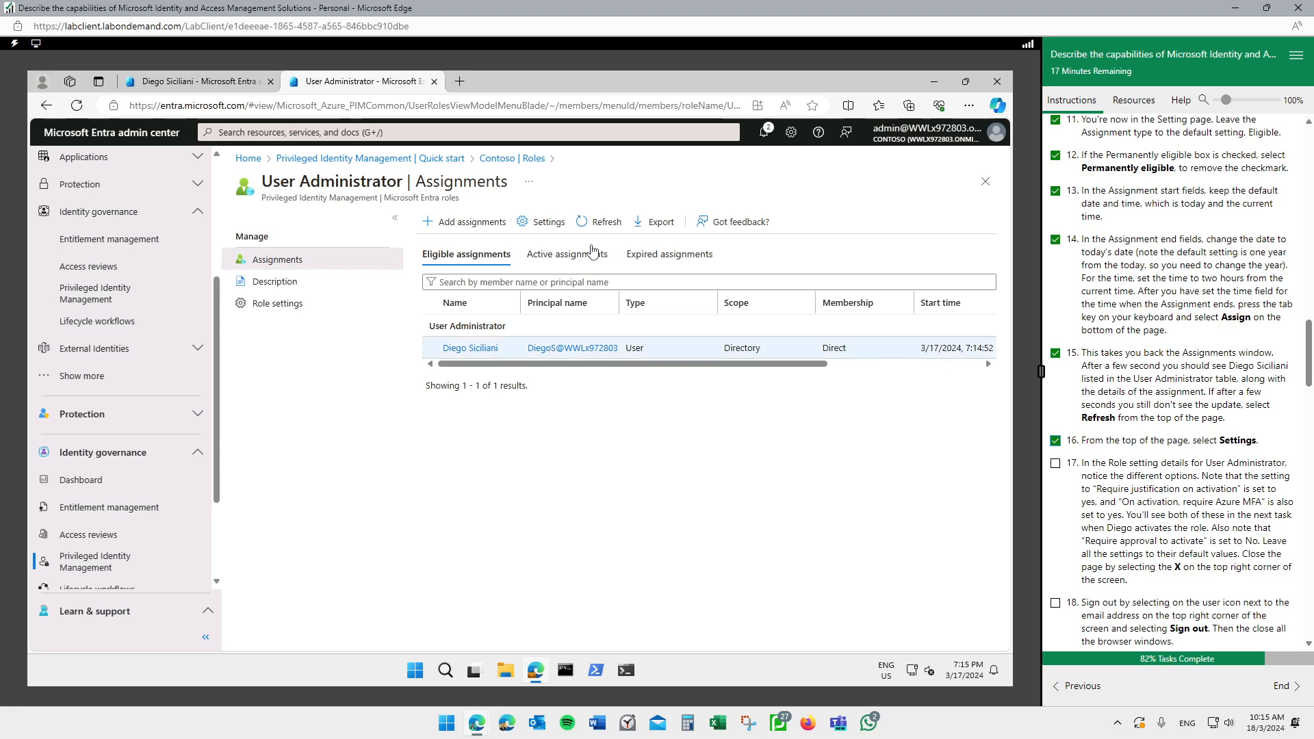
# - Review and close the User Administrator role settings, ticking steps 17 and 18
pyautogui.click(548, 222)
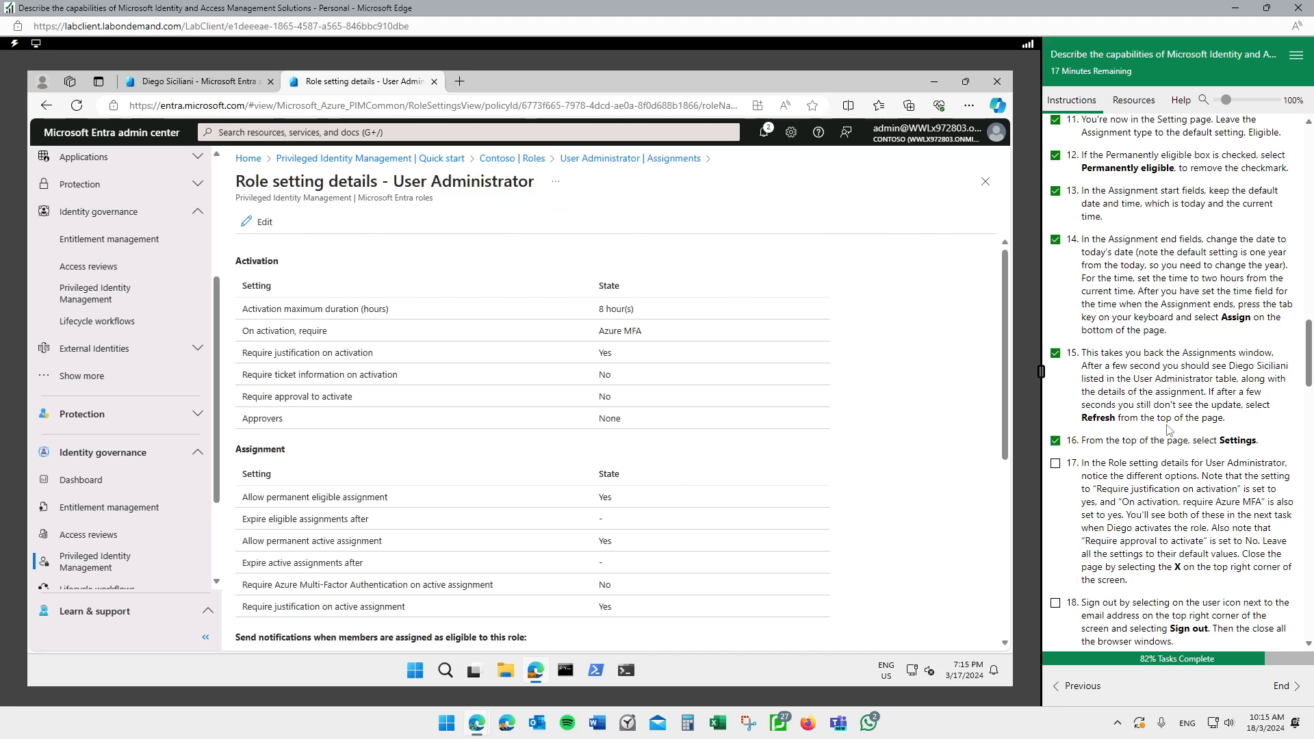
pyautogui.scroll(-2, 1167, 458)
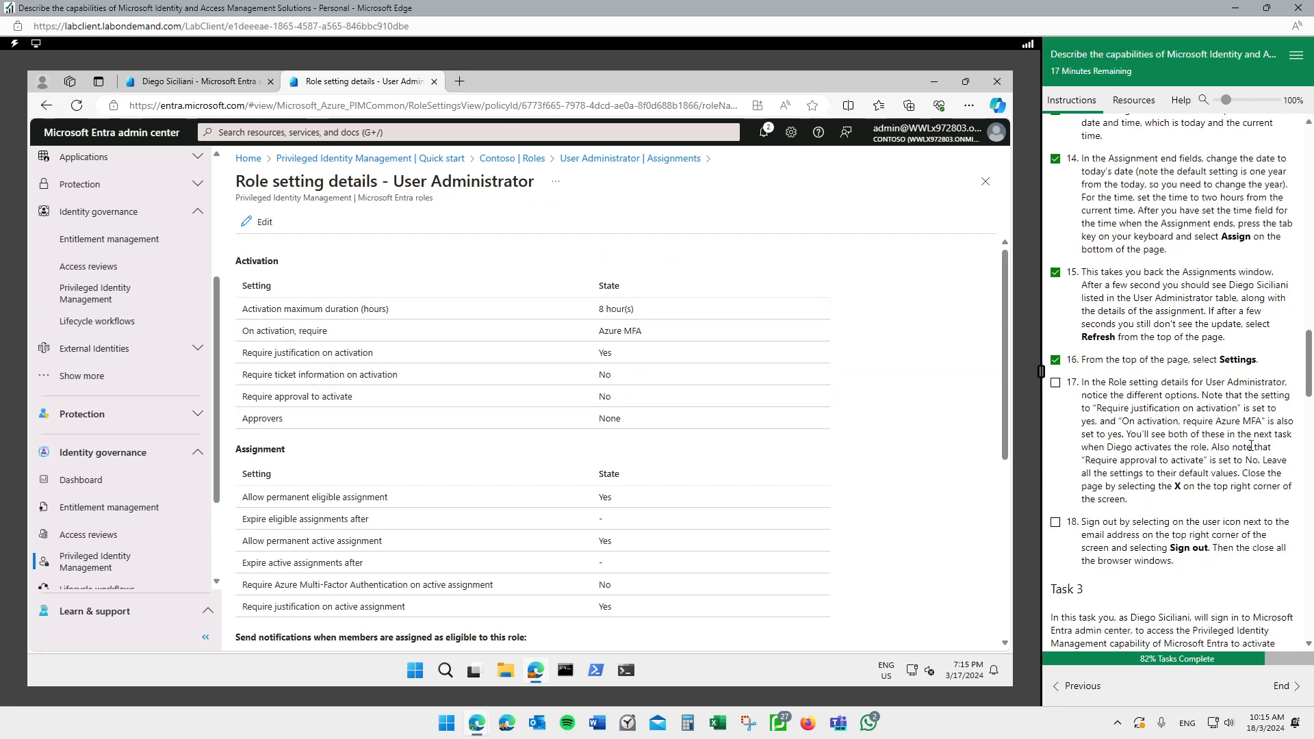
pyautogui.click(1055, 382)
pyautogui.scroll(-2, 490, 487)
pyautogui.scroll(-3, 490, 487)
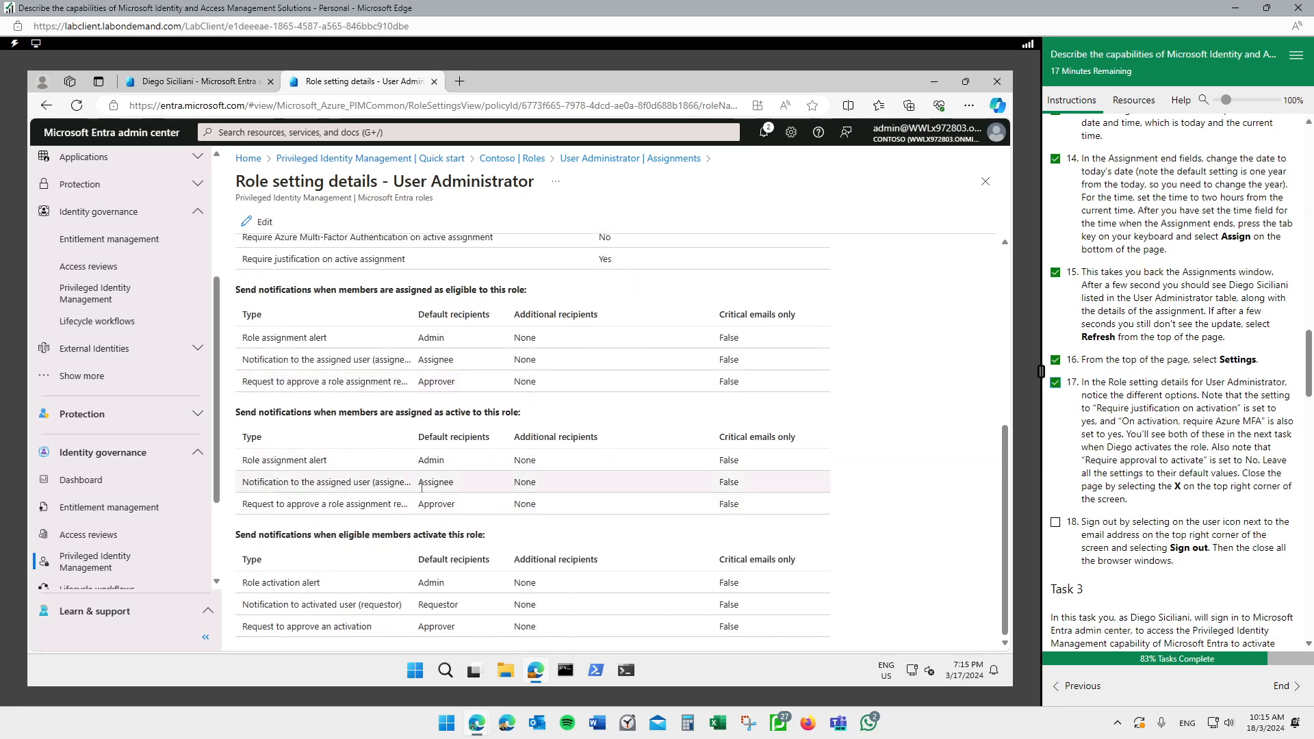
pyautogui.scroll(4, 684, 452)
pyautogui.scroll(-2, 657, 525)
pyautogui.scroll(-3, 656, 525)
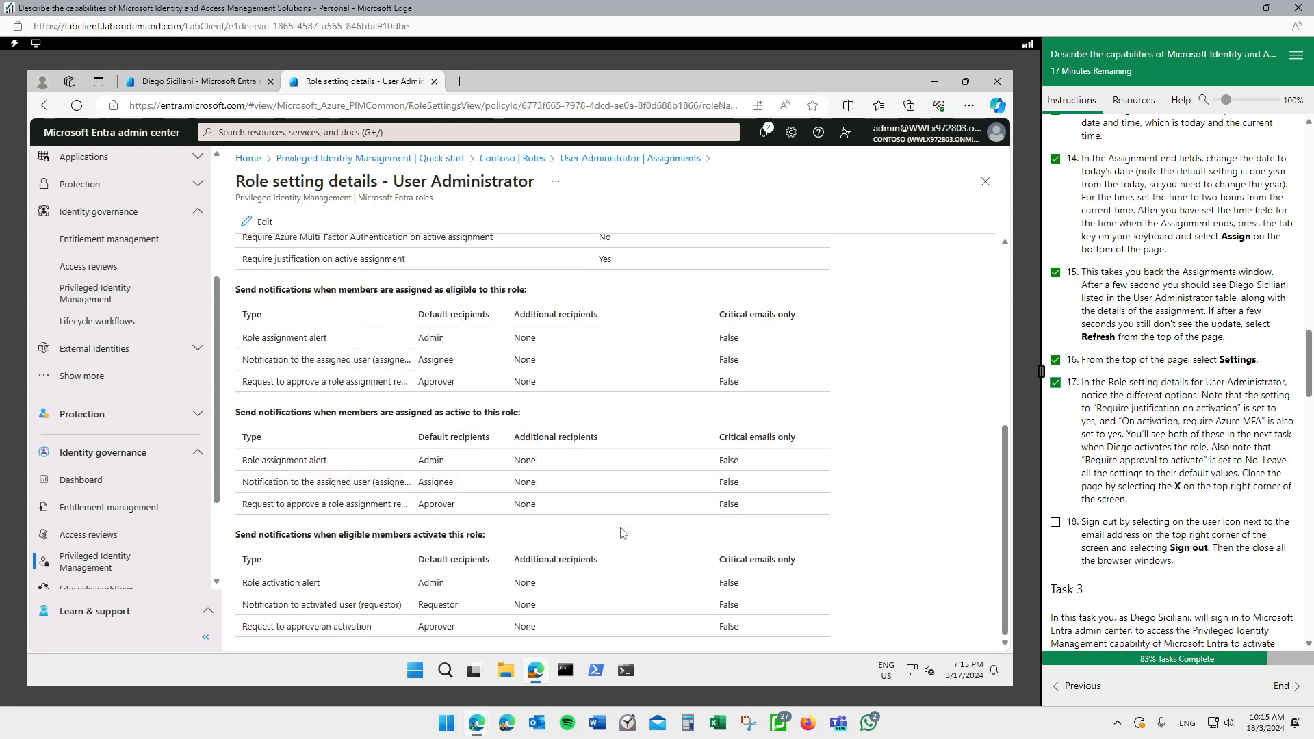
pyautogui.click(985, 181)
pyautogui.click(1055, 523)
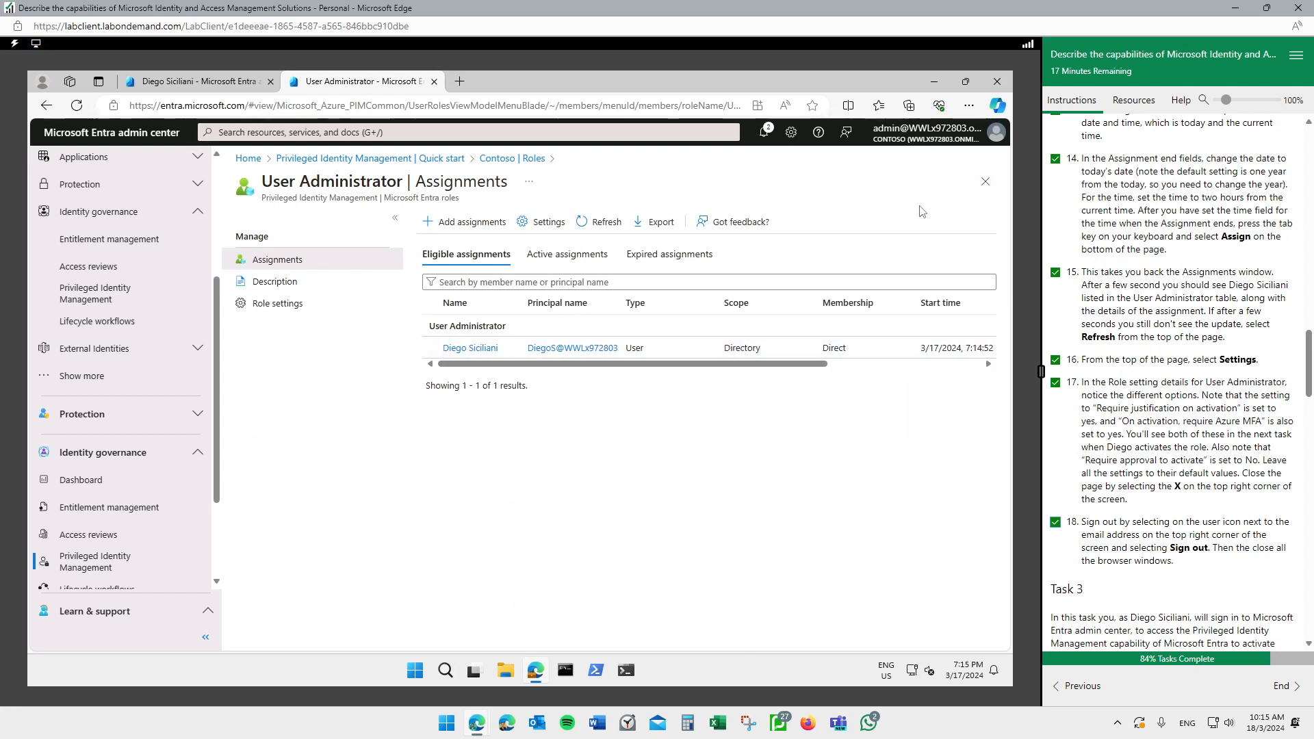
pyautogui.click(969, 106)
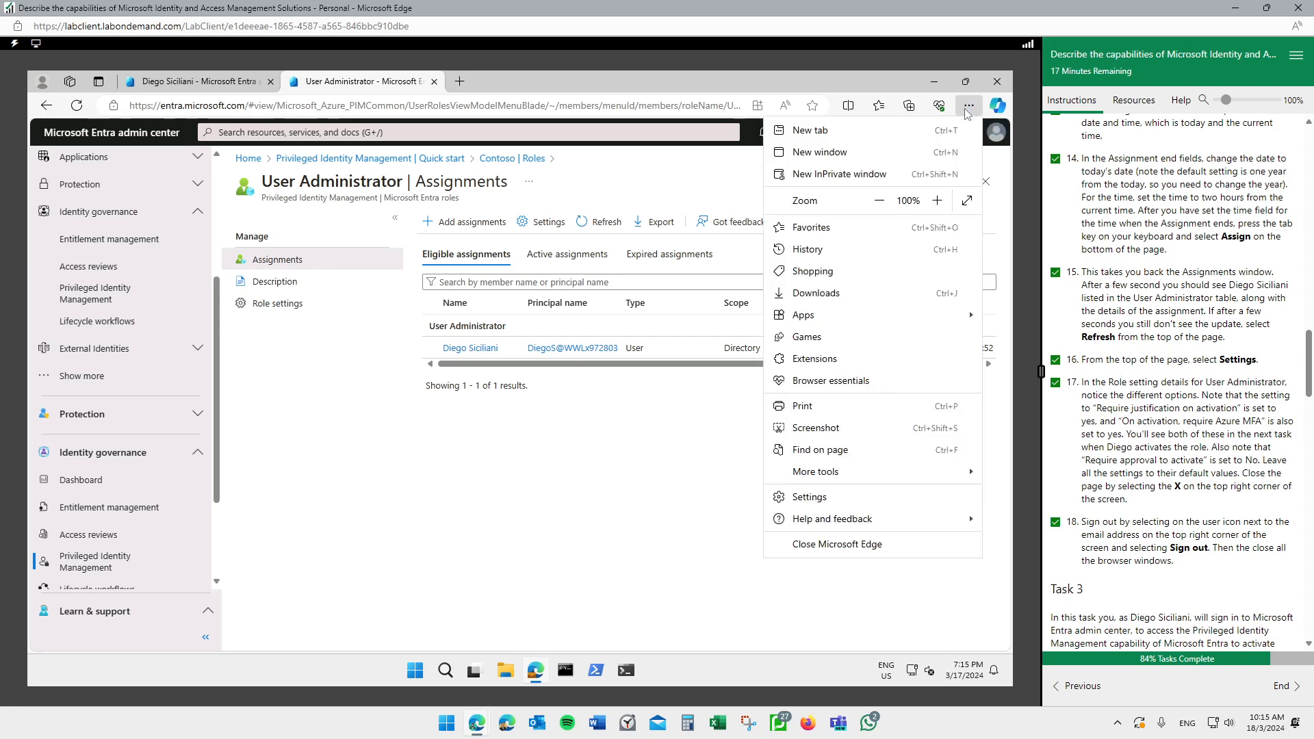
# - Open a new InPrivate window and load the Entra admin center by entering 'entra'
pyautogui.click(839, 176)
pyautogui.scroll(-2, 1182, 501)
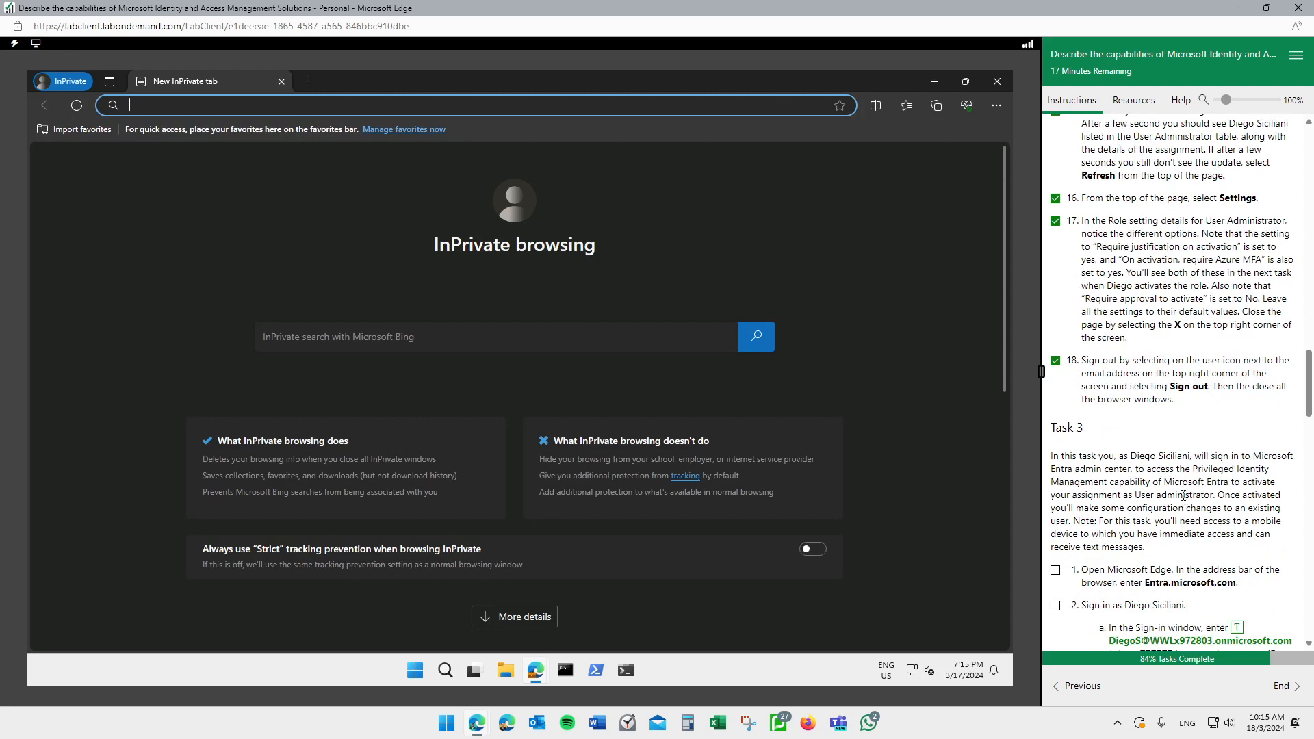
pyautogui.scroll(-1, 1182, 495)
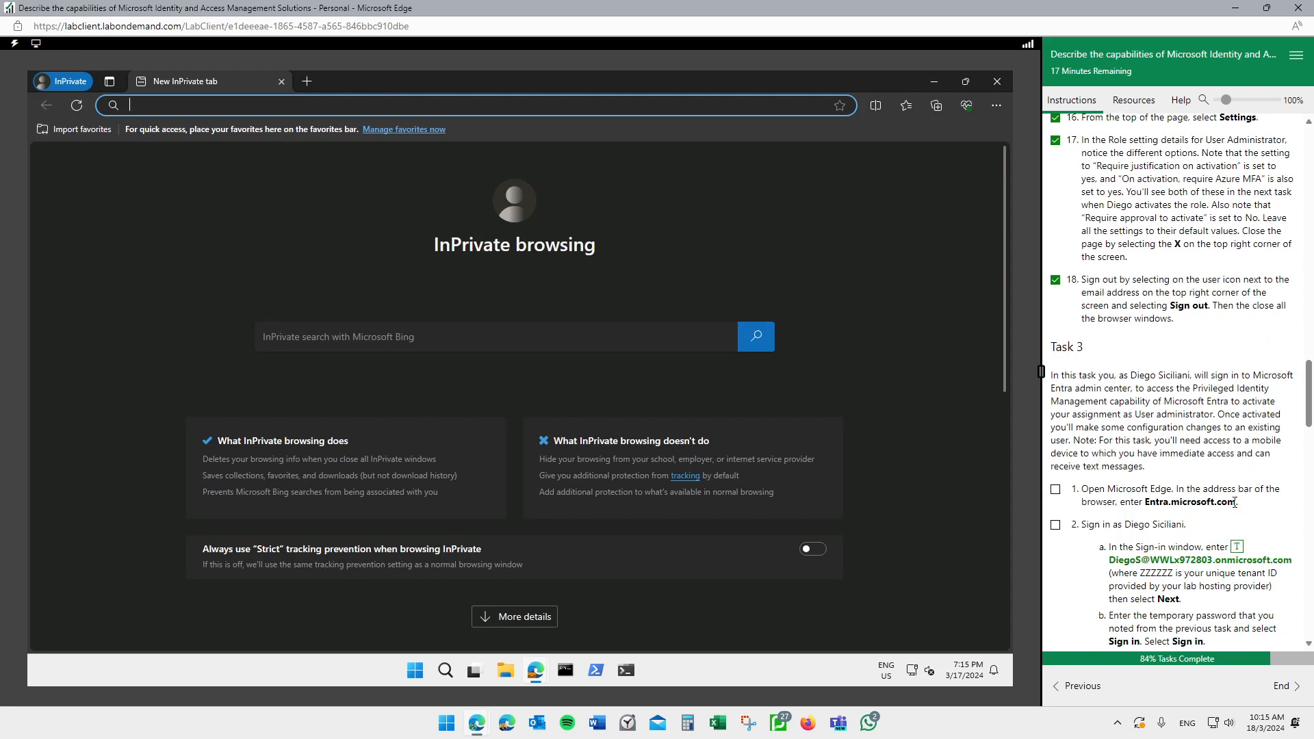
pyautogui.moveTo(1234, 503); pyautogui.dragTo(1147, 508)
pyautogui.click(433, 104)
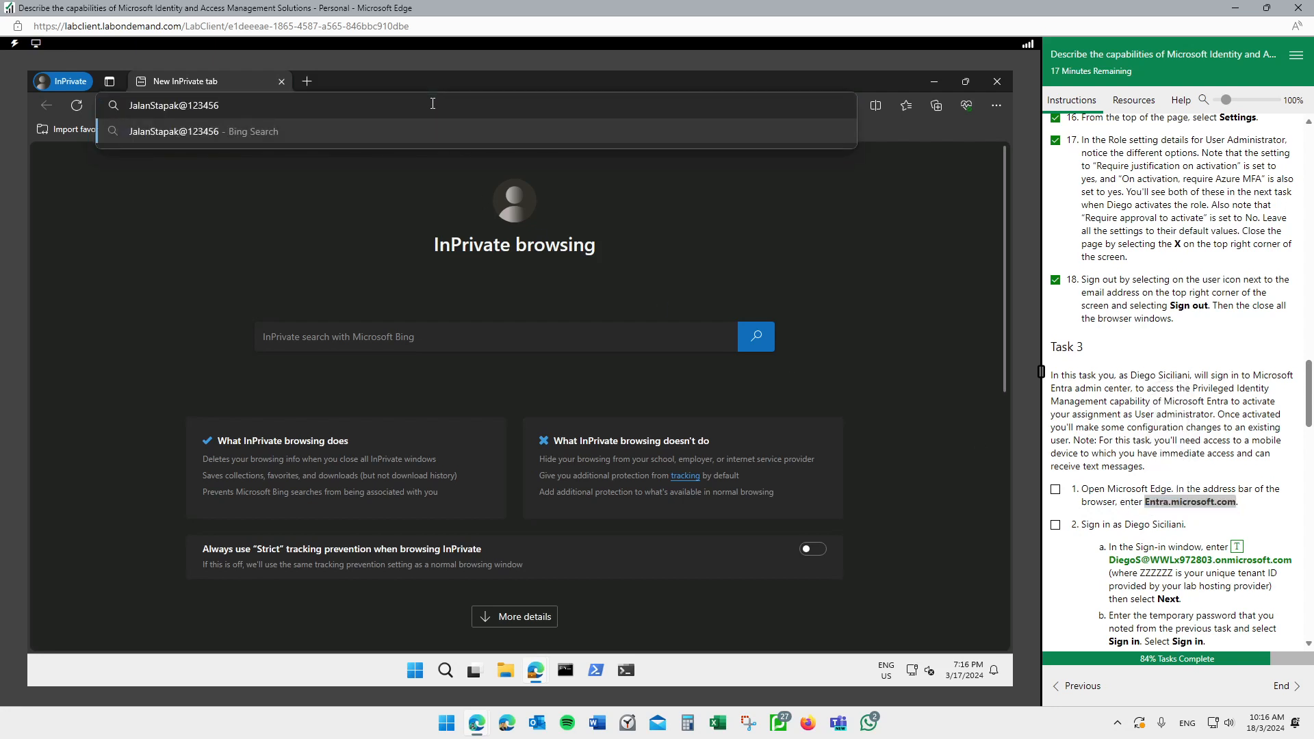
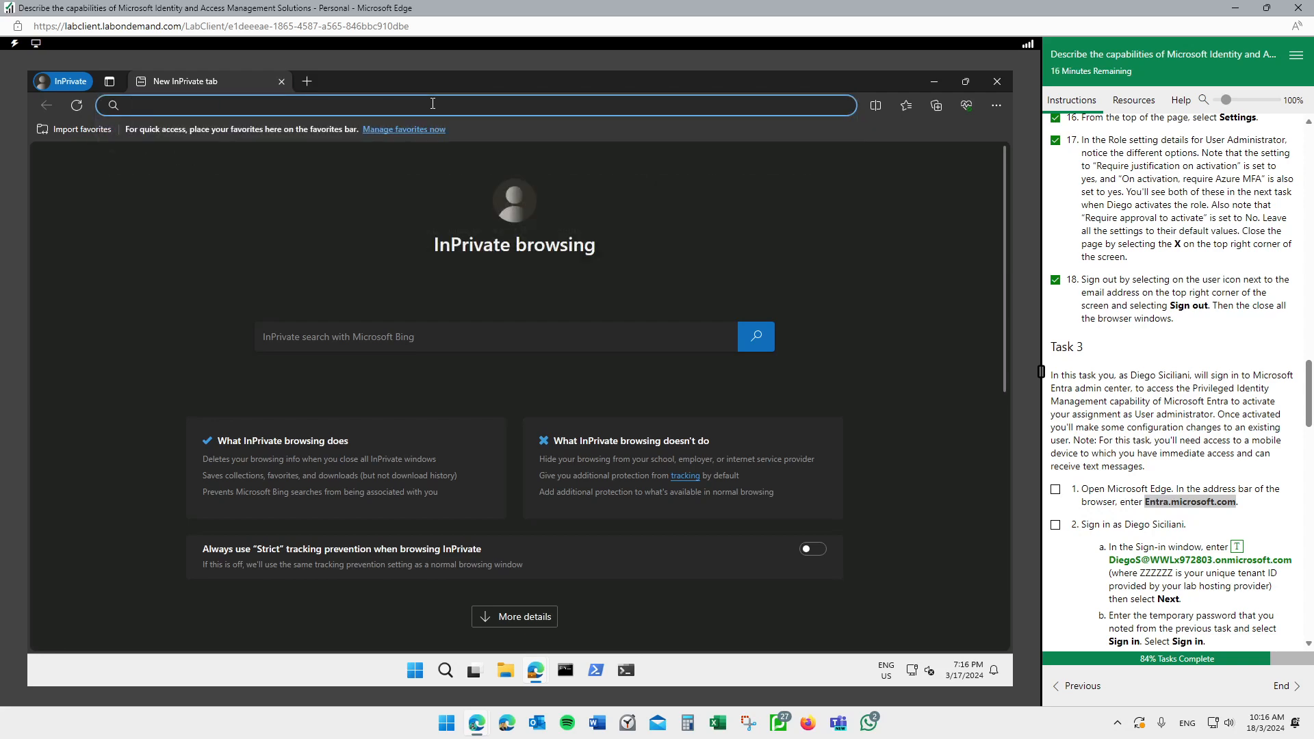
pyautogui.press('Return')
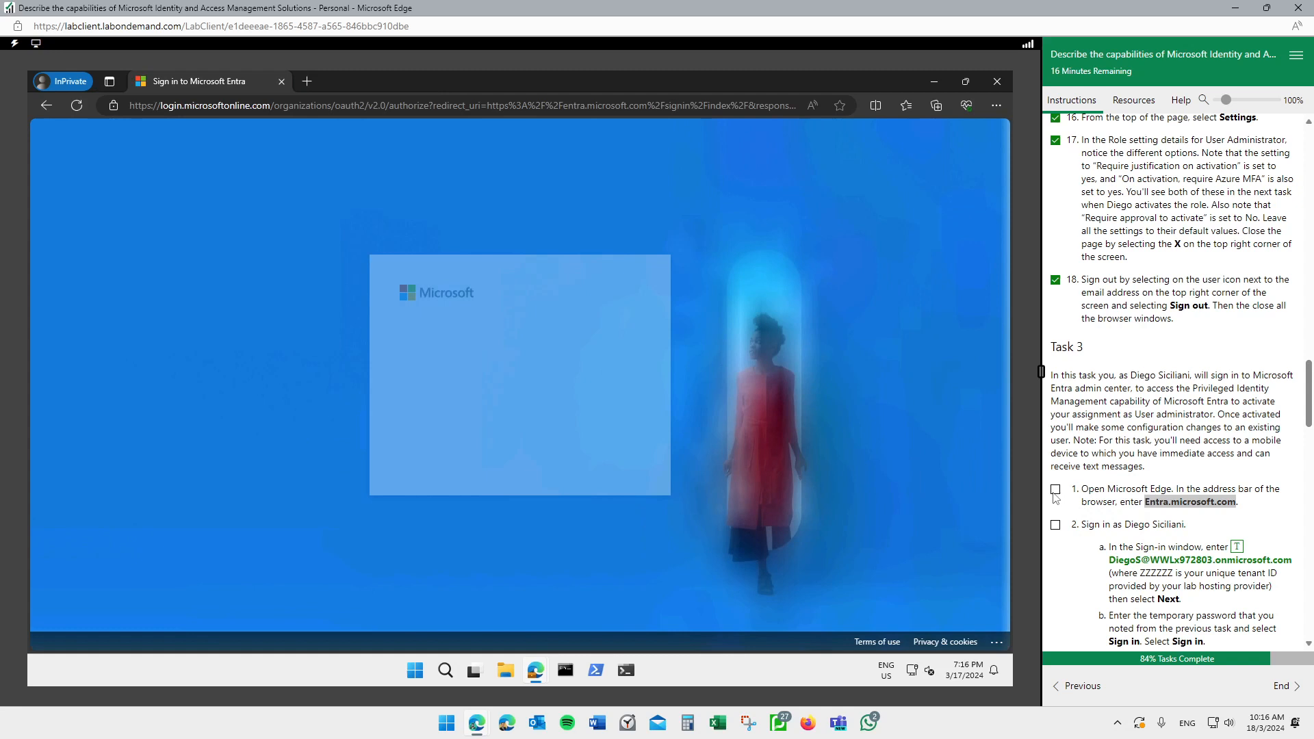
# - Tick lab steps 1–2, then sign in with the lab user's e-mail and temporary password
pyautogui.click(1055, 488)
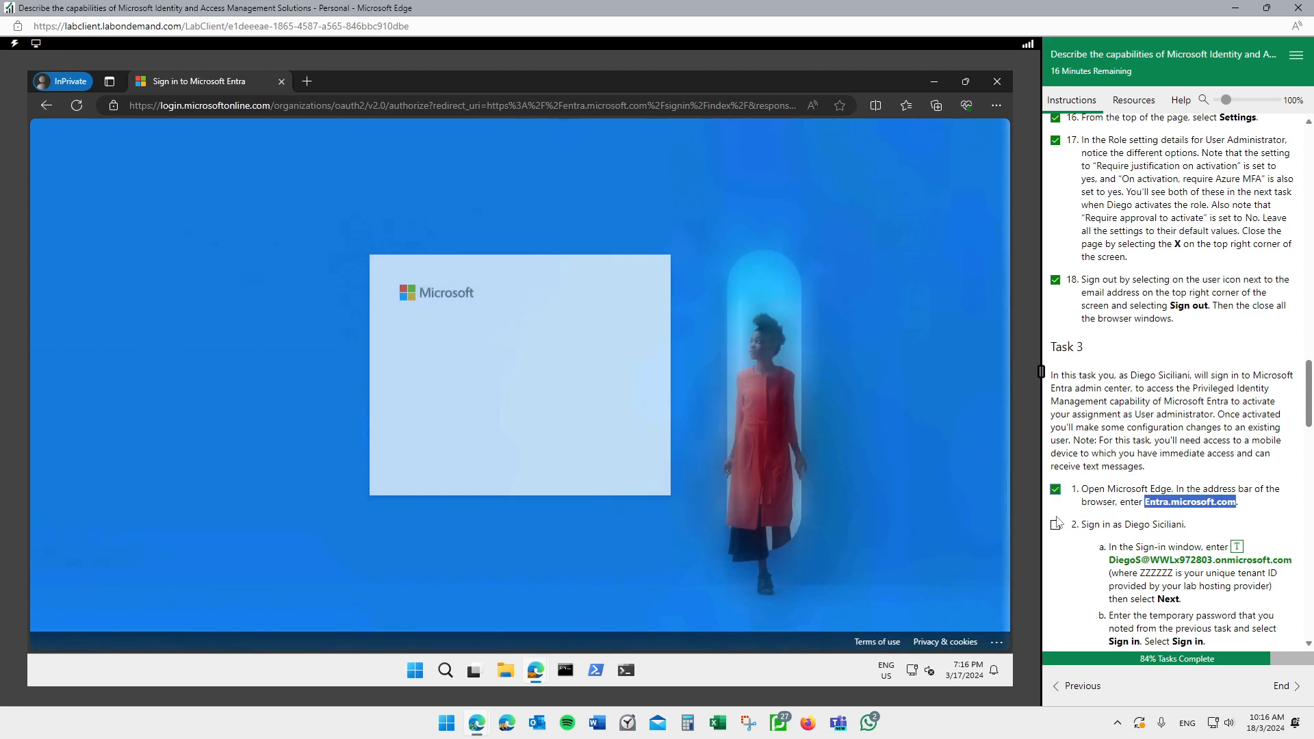
pyautogui.click(1055, 524)
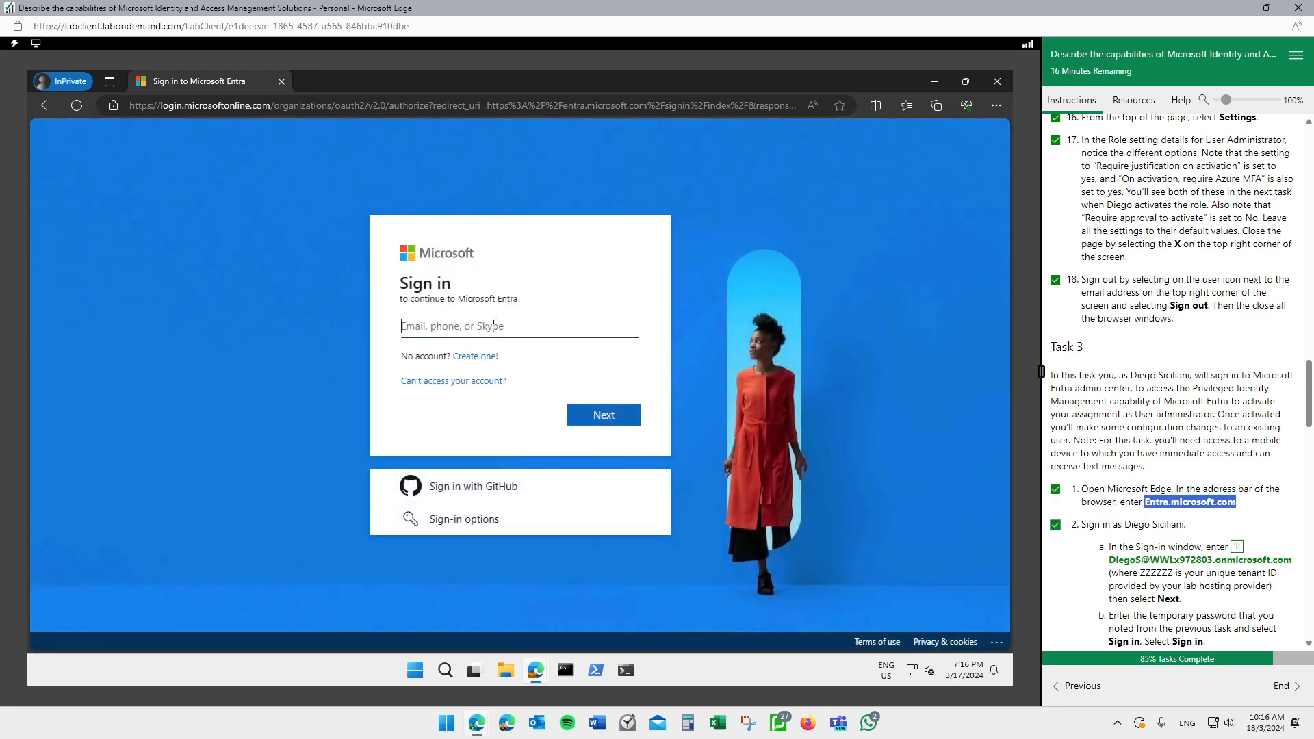
pyautogui.click(492, 325)
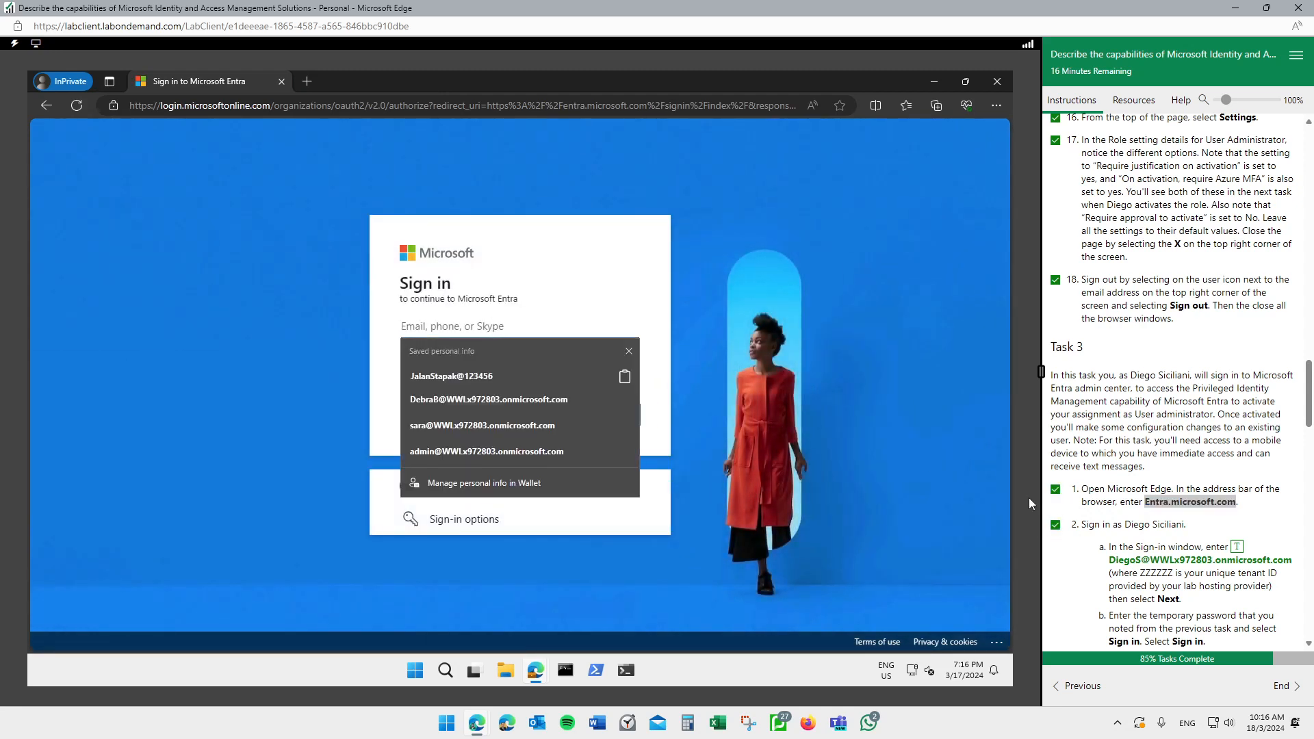
pyautogui.click(1236, 547)
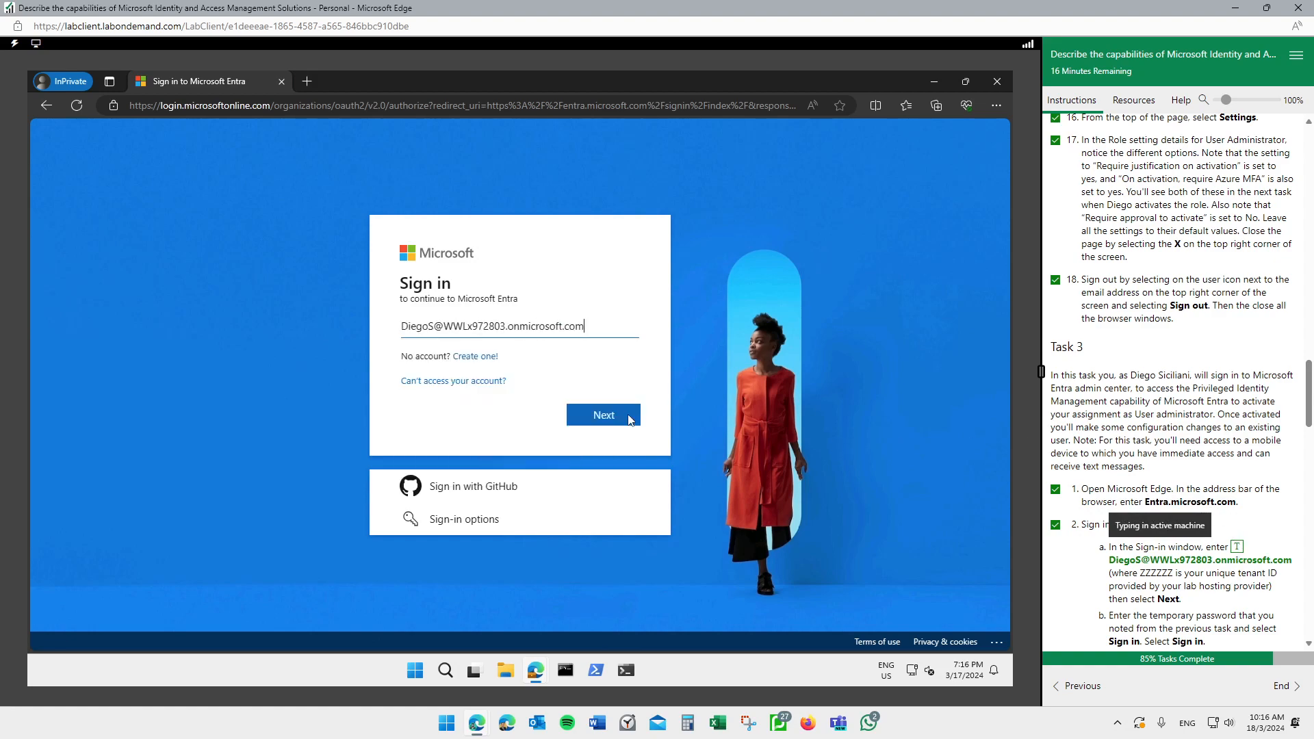
pyautogui.click(631, 419)
pyautogui.scroll(7, 1215, 377)
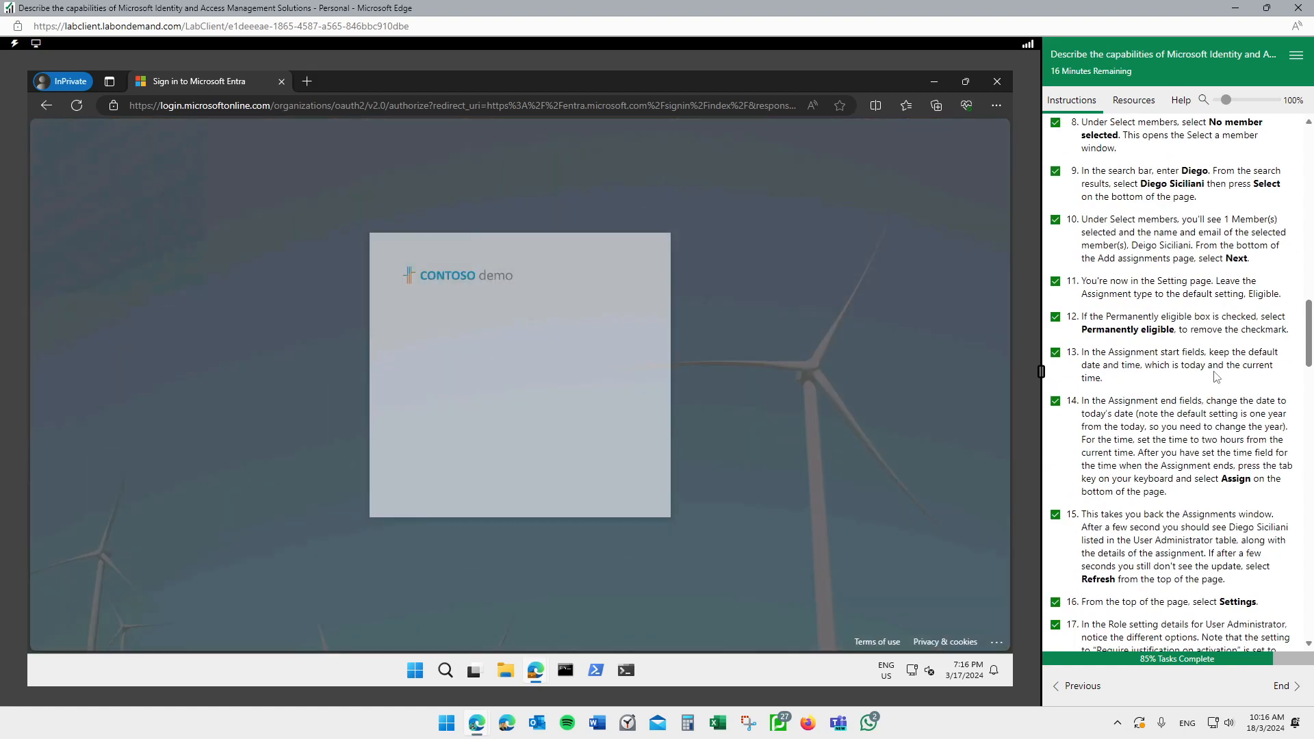
pyautogui.scroll(10, 1216, 376)
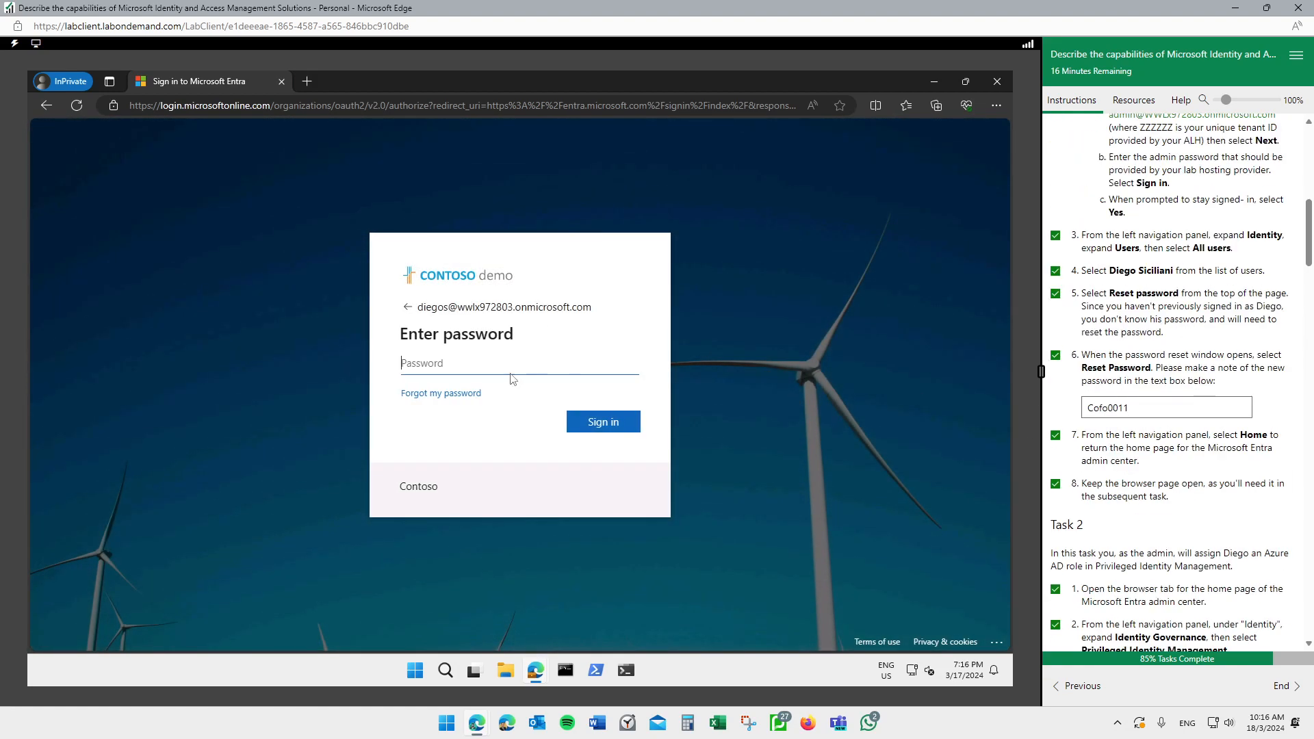
pyautogui.click(618, 421)
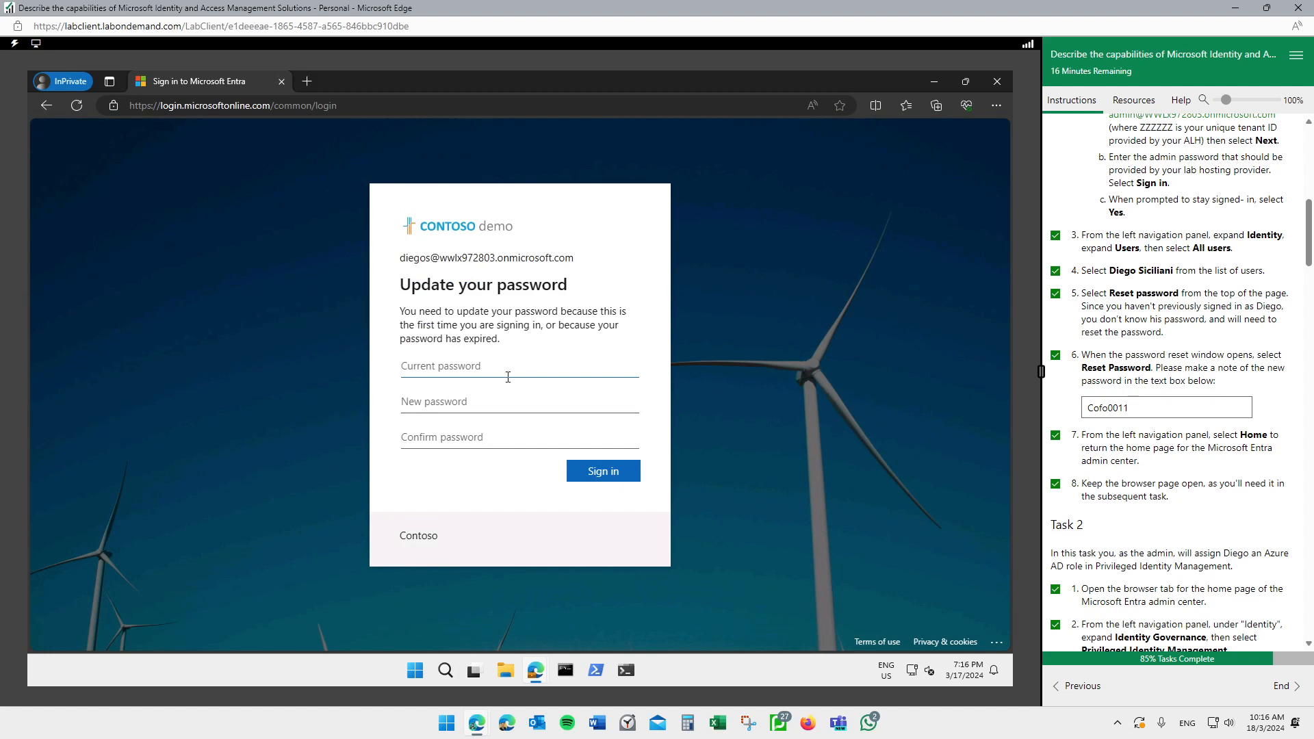
# - Enter the current temporary password and the new password twice, then submit the update
pyautogui.moveTo(1130, 408); pyautogui.dragTo(1073, 404)
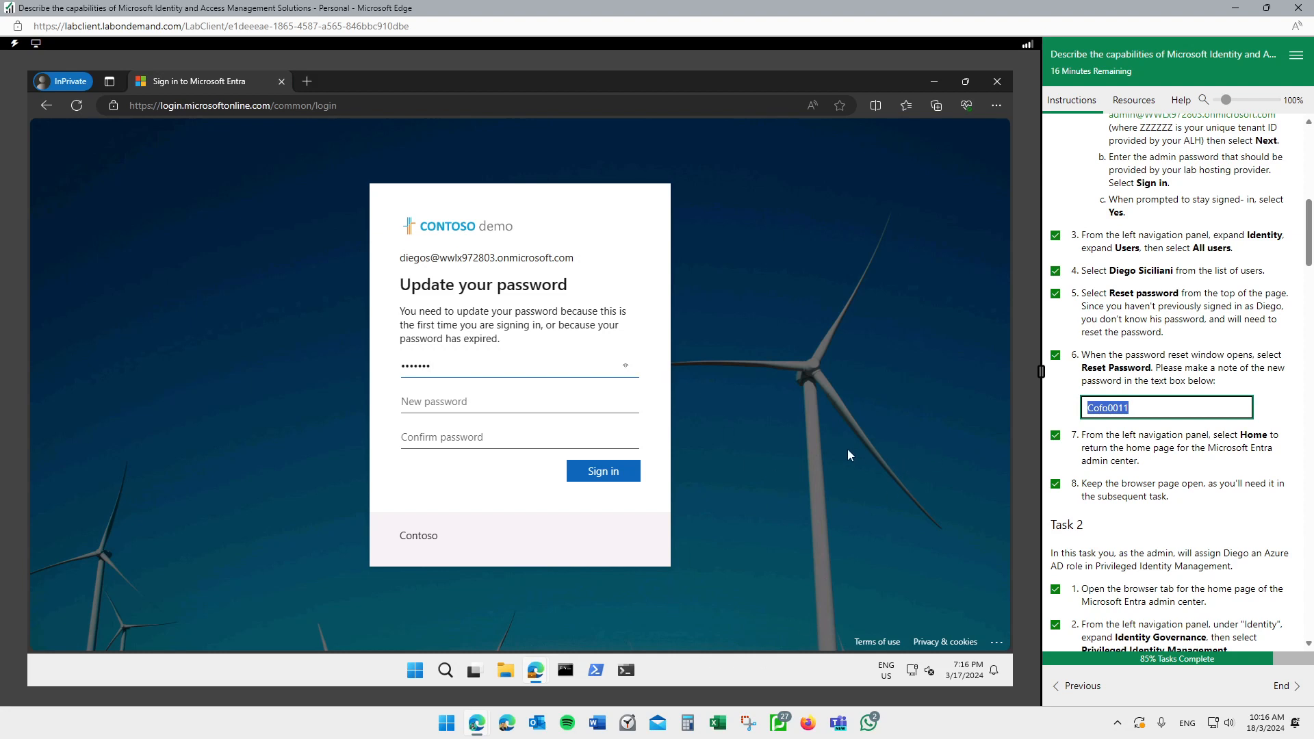
pyautogui.press('super')
pyautogui.click(429, 408)
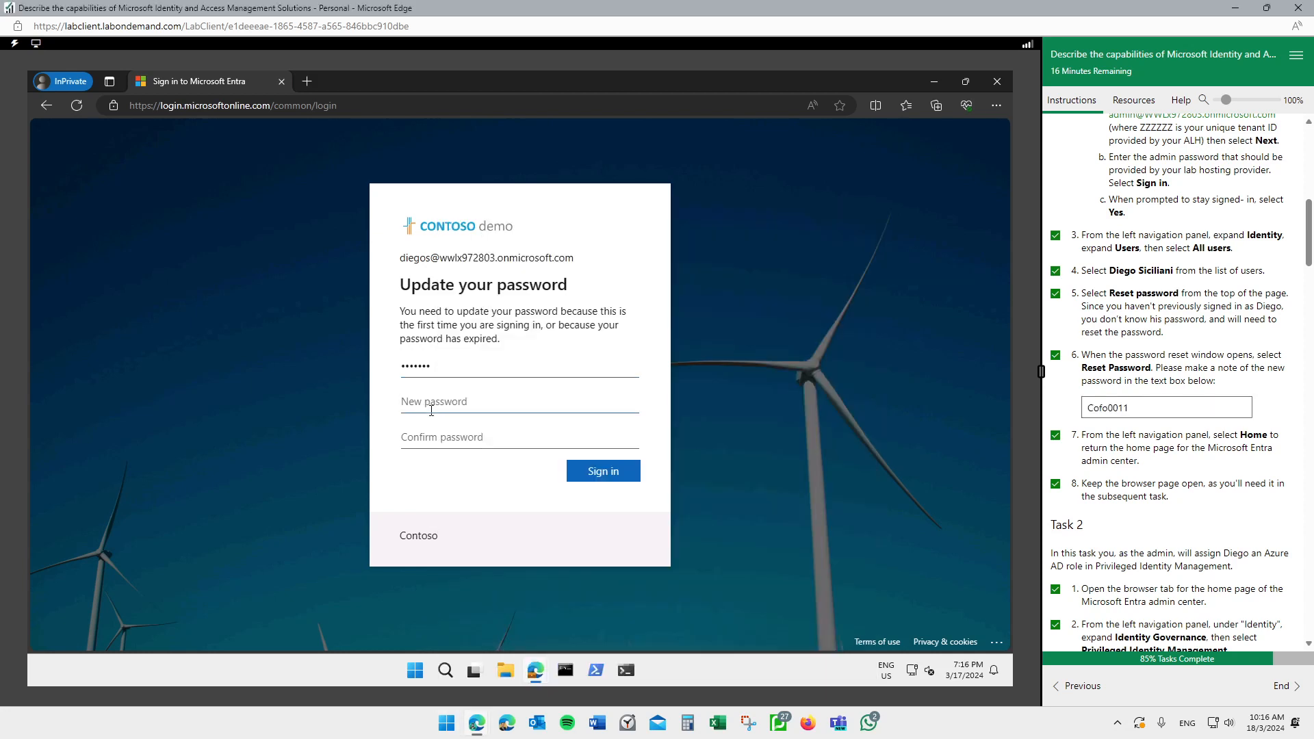
pyautogui.hotkey('ctrl', 'v')
pyautogui.press('Tab')
pyautogui.hotkey('ctrl', 'v')
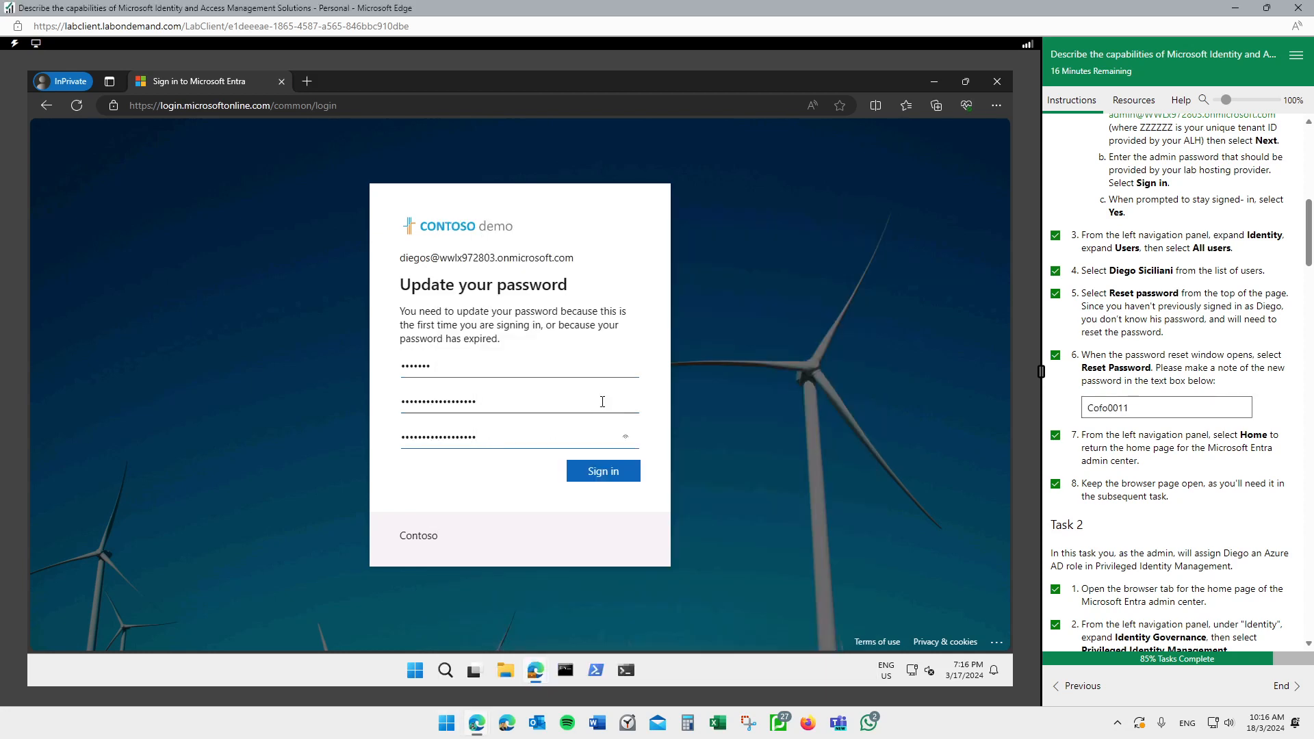
pyautogui.click(635, 412)
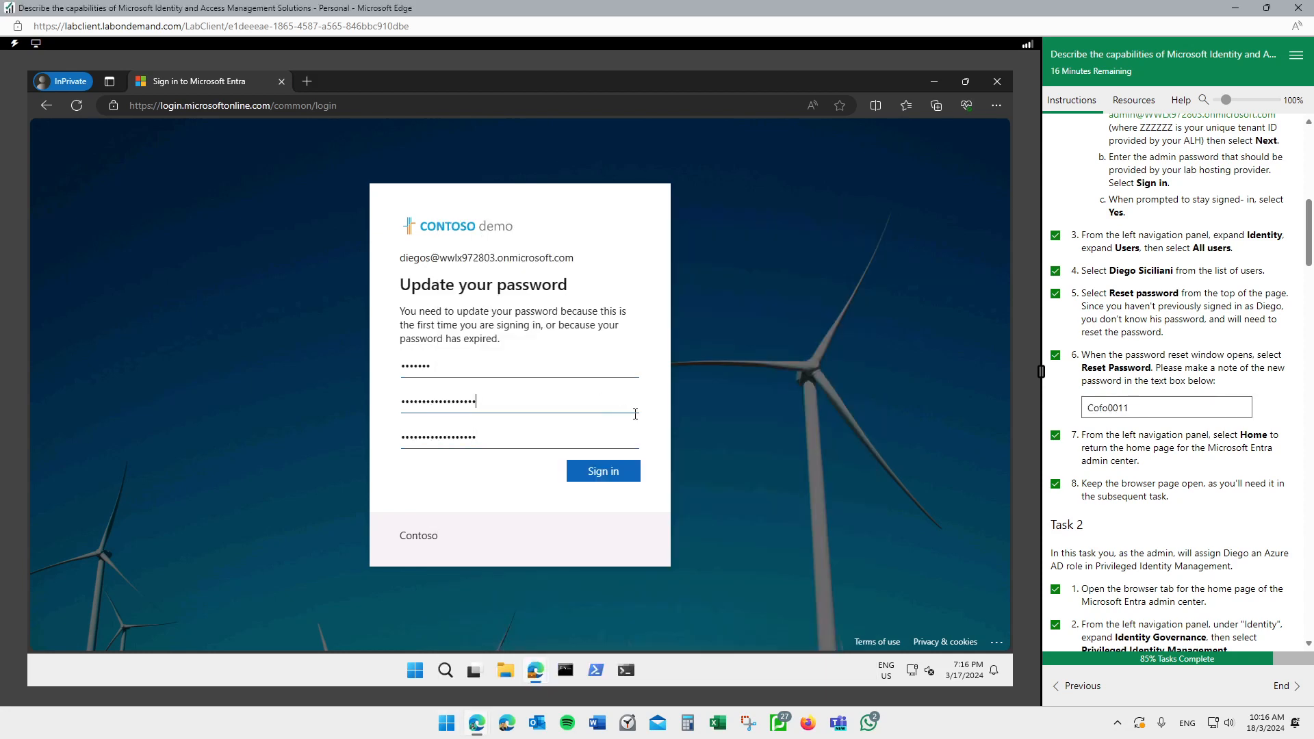
pyautogui.click(603, 477)
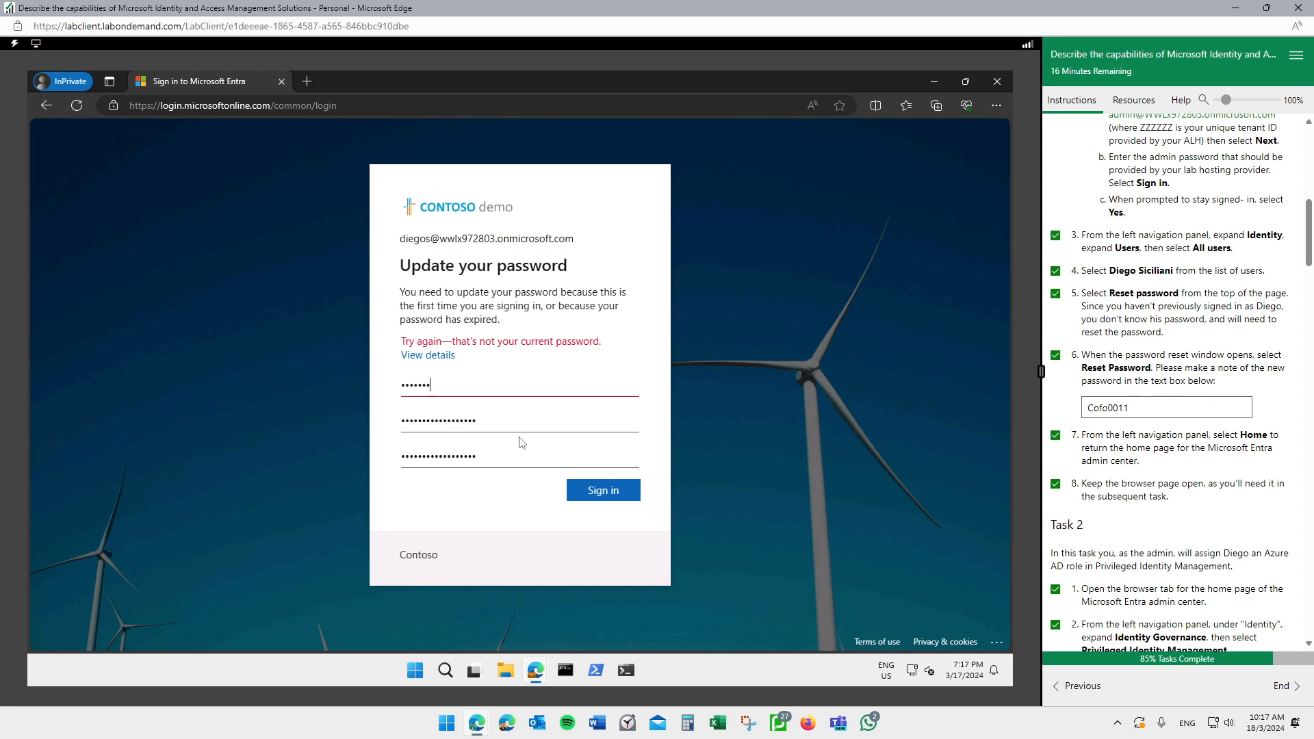
# - Correct the mistyped current password, resubmit the password update, and stay signed in
pyautogui.moveTo(454, 383); pyautogui.dragTo(373, 385)
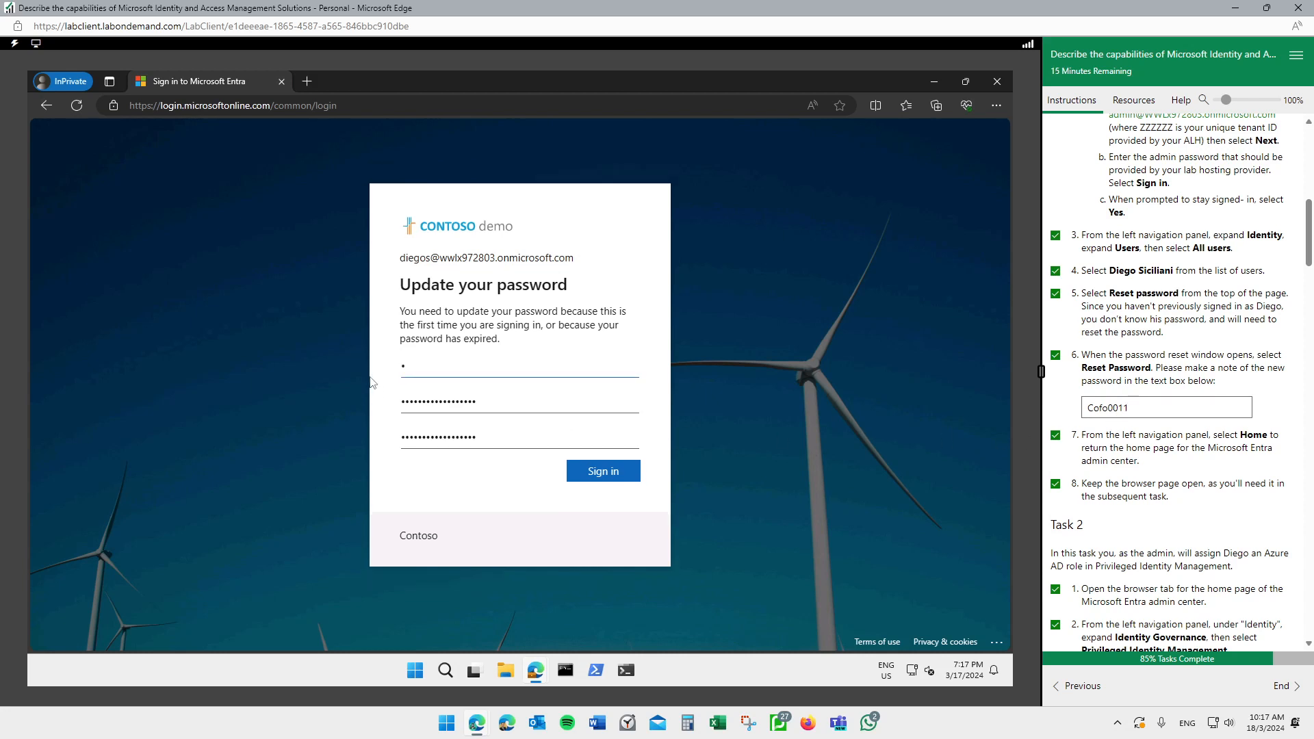
pyautogui.click(618, 468)
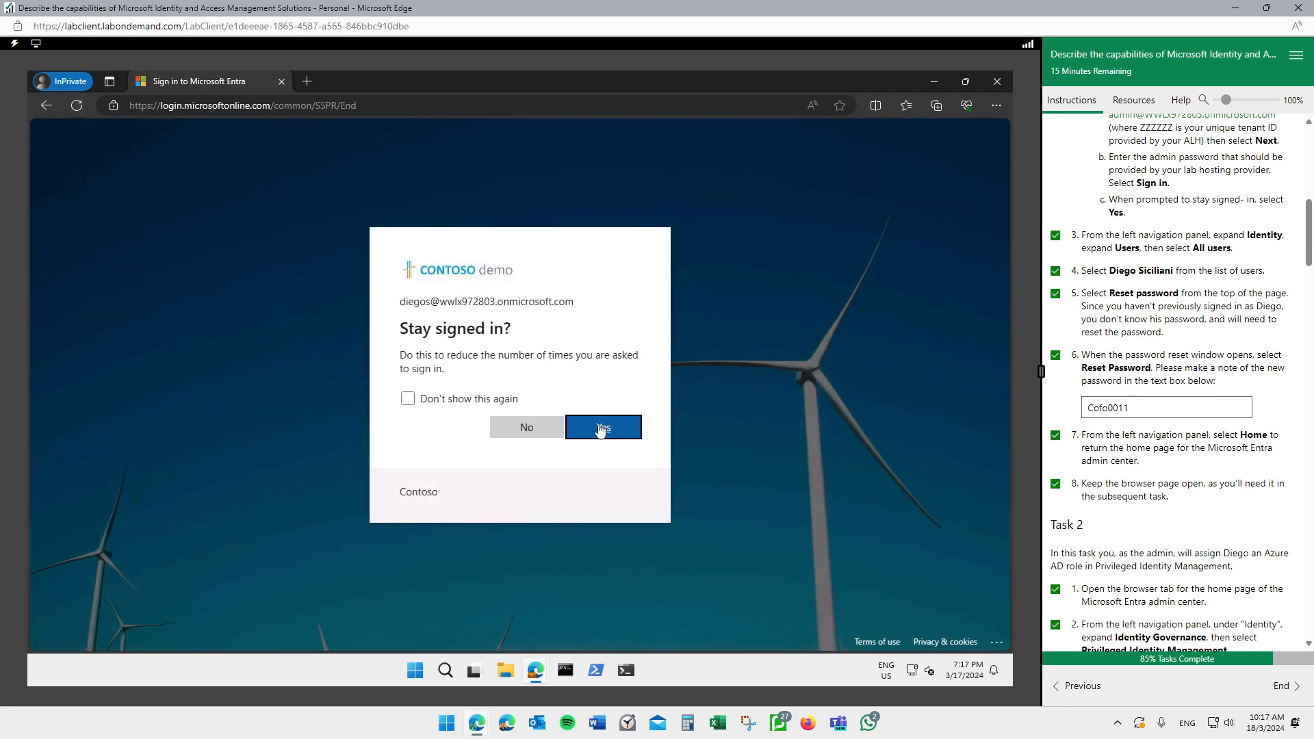
pyautogui.click(606, 432)
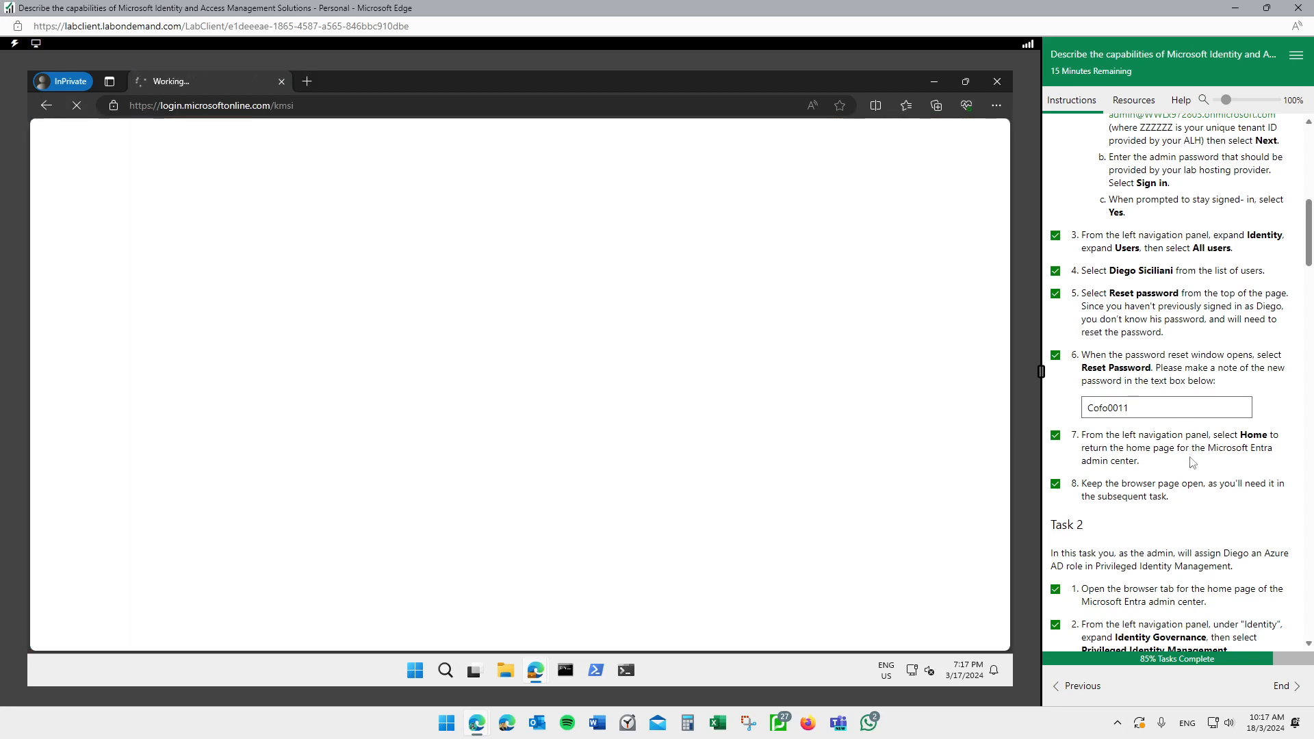
# - Open Privileged Identity Management under Identity governance, tick lab step 4, and dismiss the Teams toast
pyautogui.scroll(-15, 1193, 462)
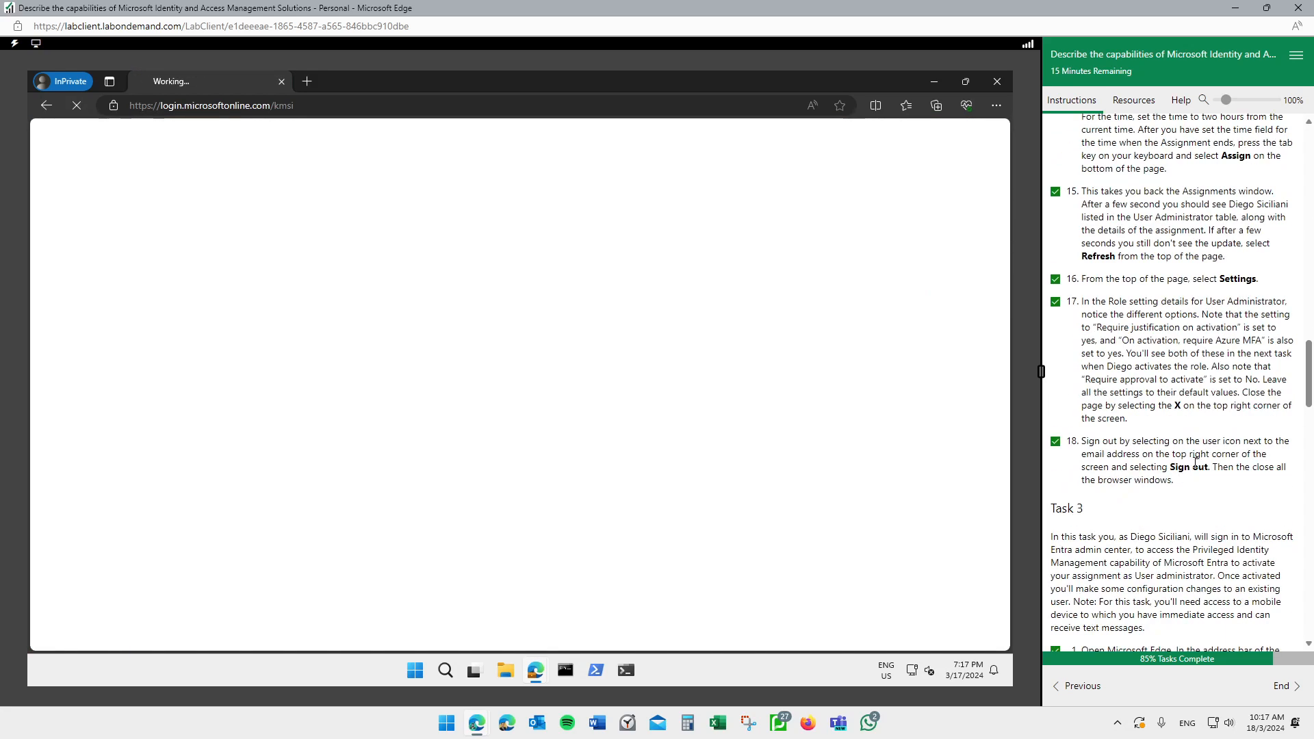
pyautogui.scroll(-6, 1194, 463)
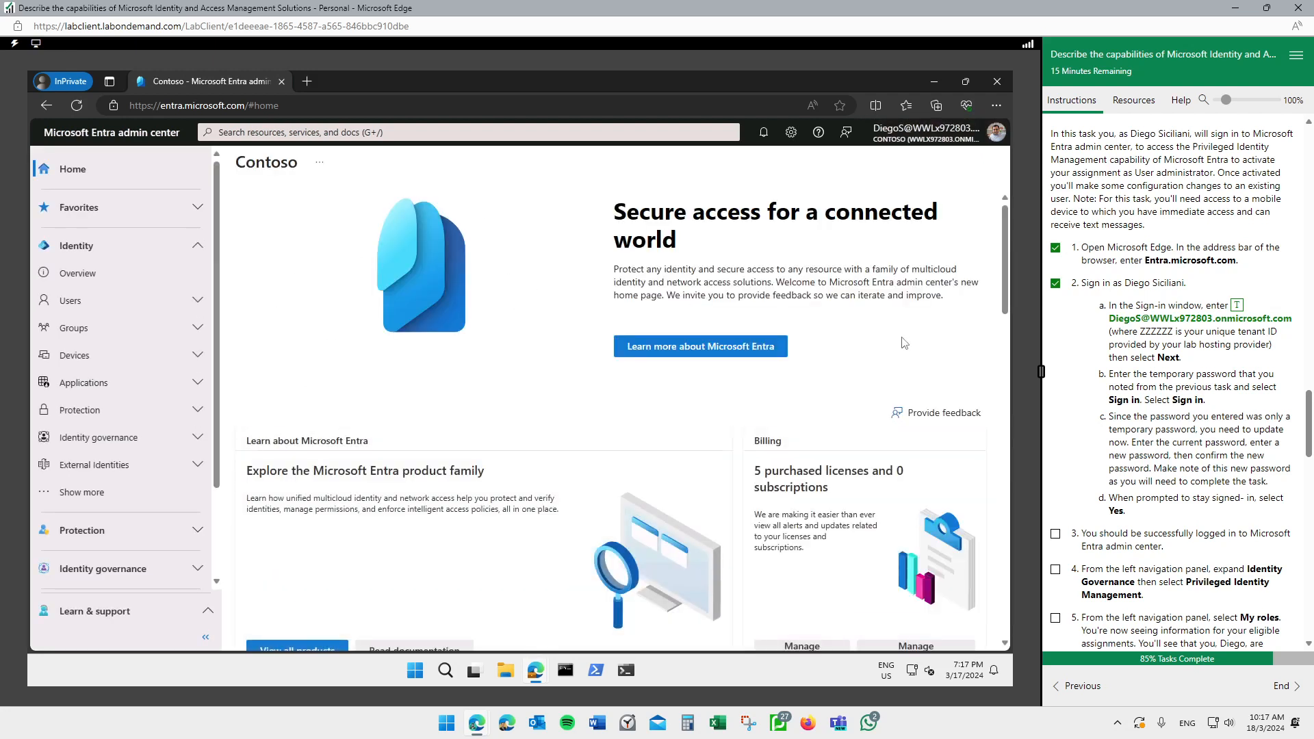
pyautogui.scroll(-2, 1136, 427)
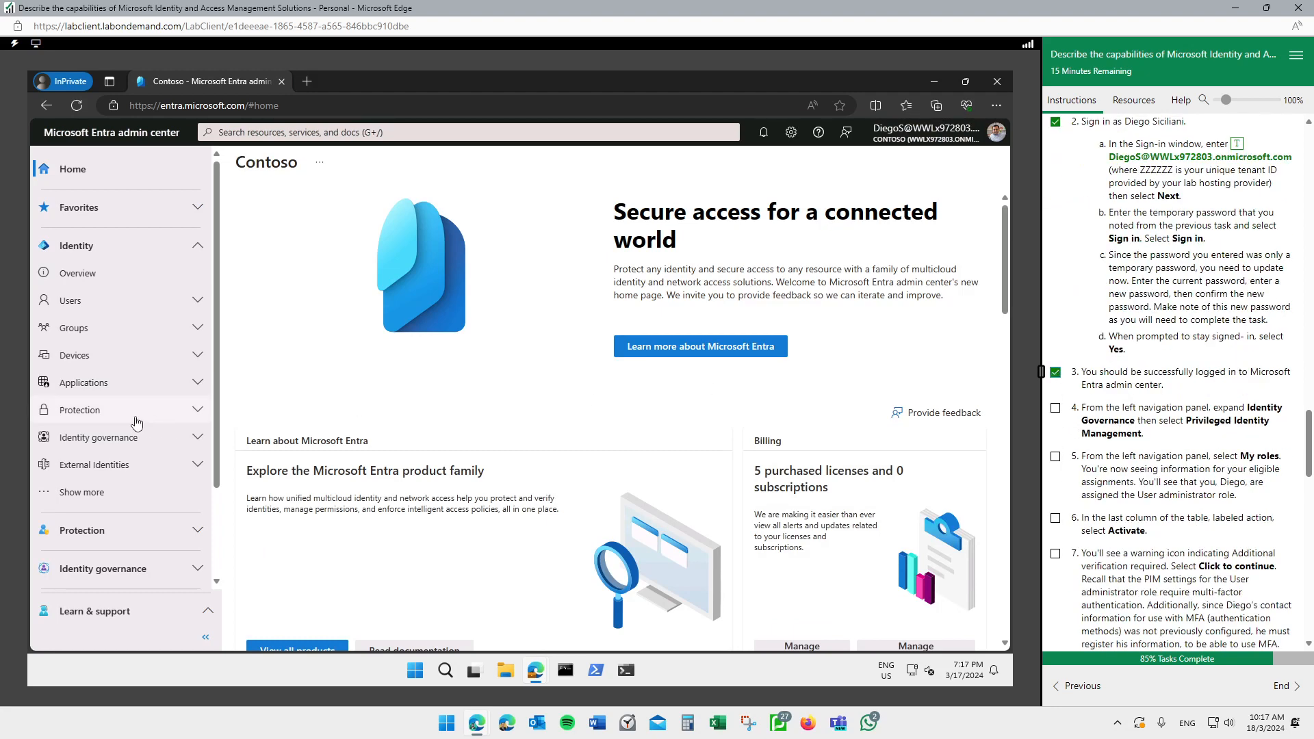
pyautogui.click(122, 449)
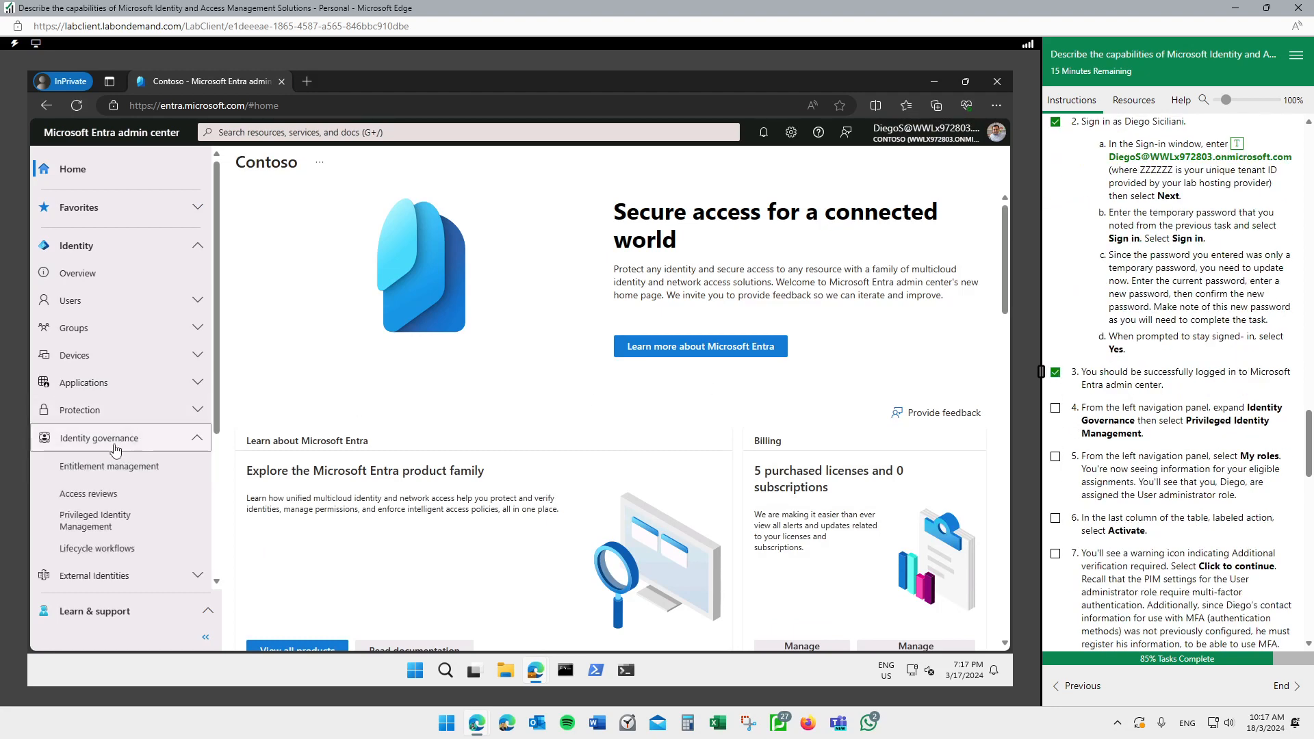
pyautogui.scroll(-2, 117, 448)
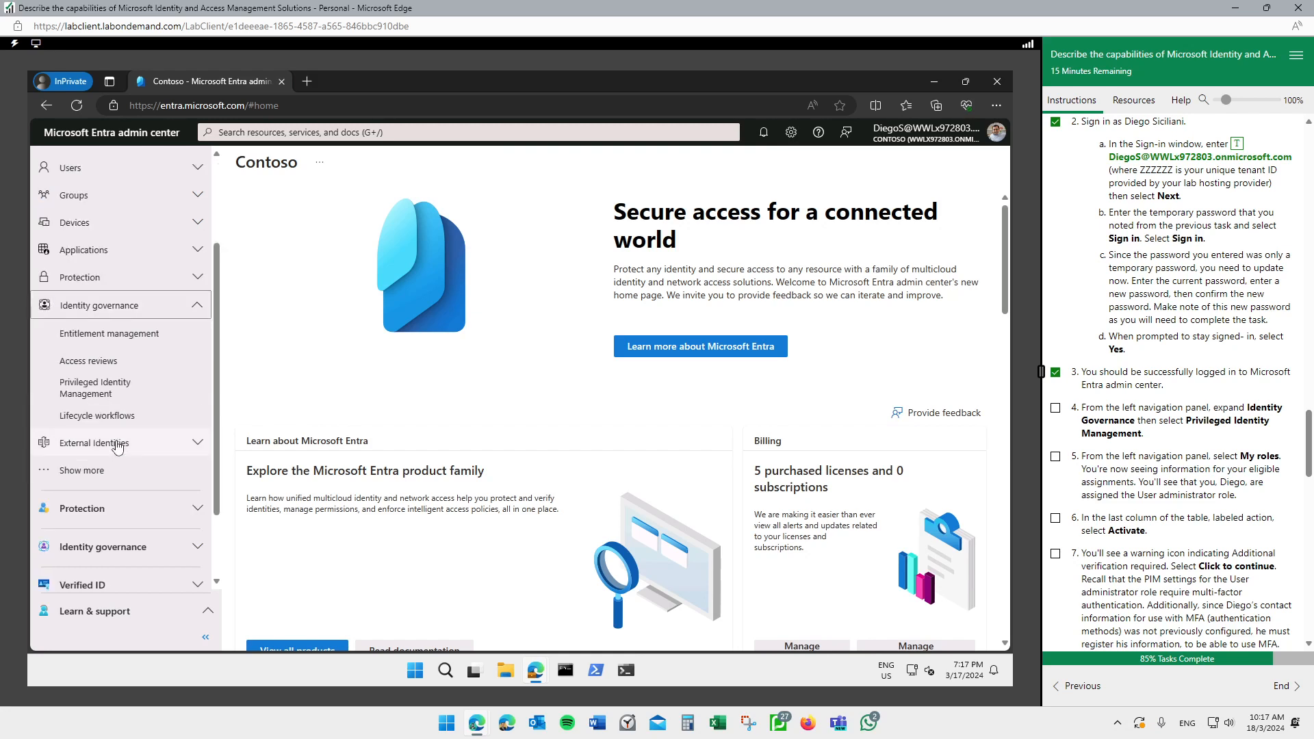
pyautogui.click(108, 390)
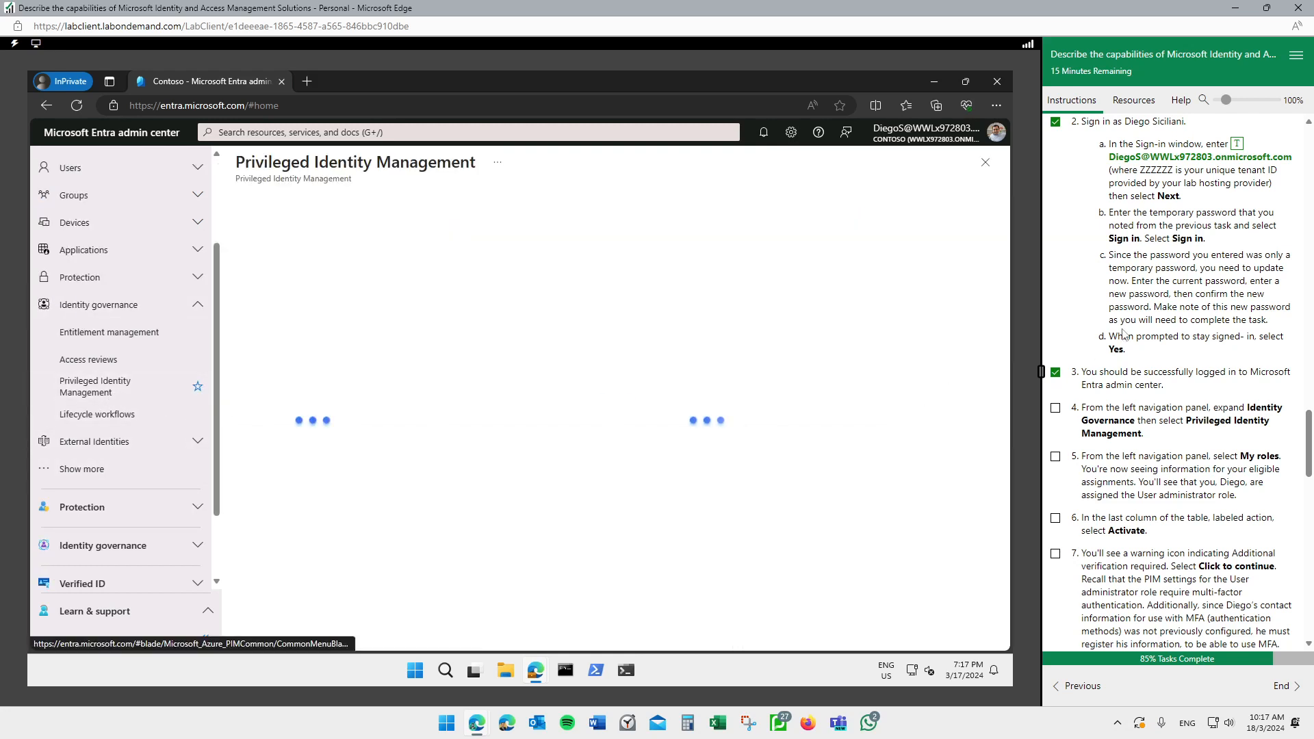
pyautogui.click(1055, 409)
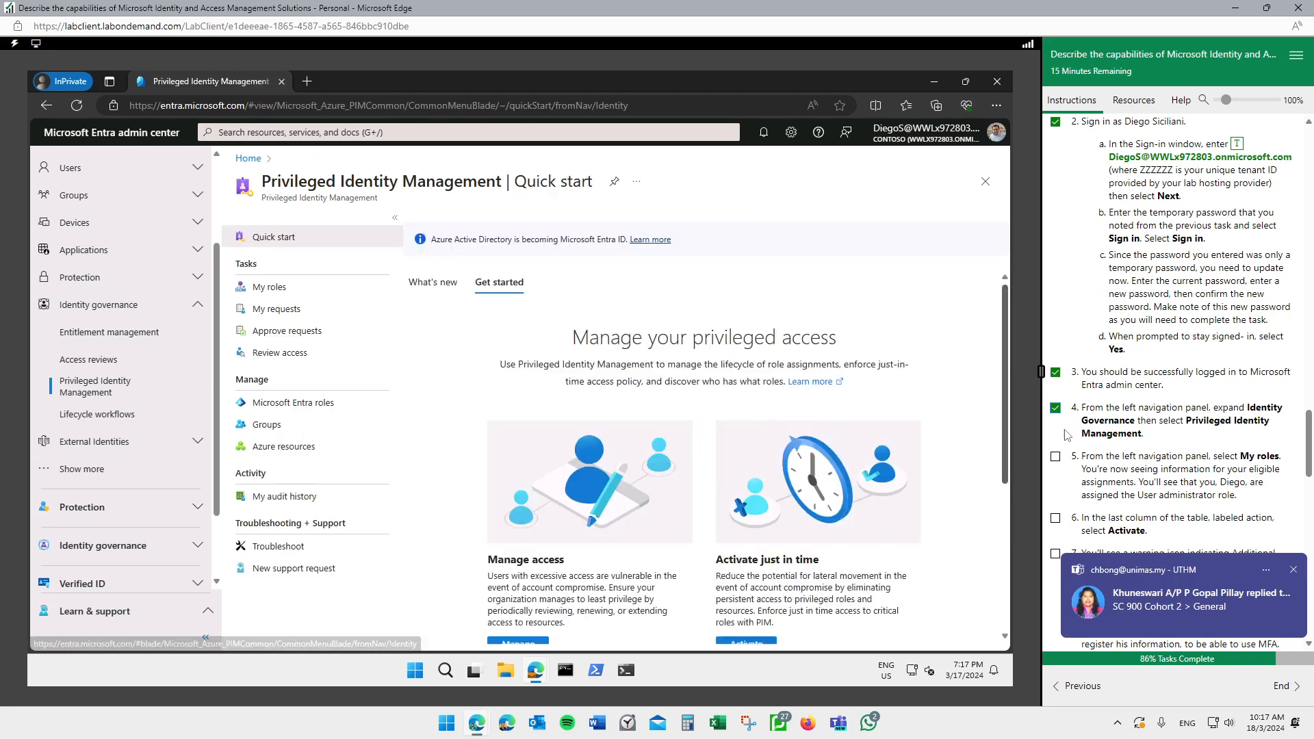
pyautogui.click(1295, 571)
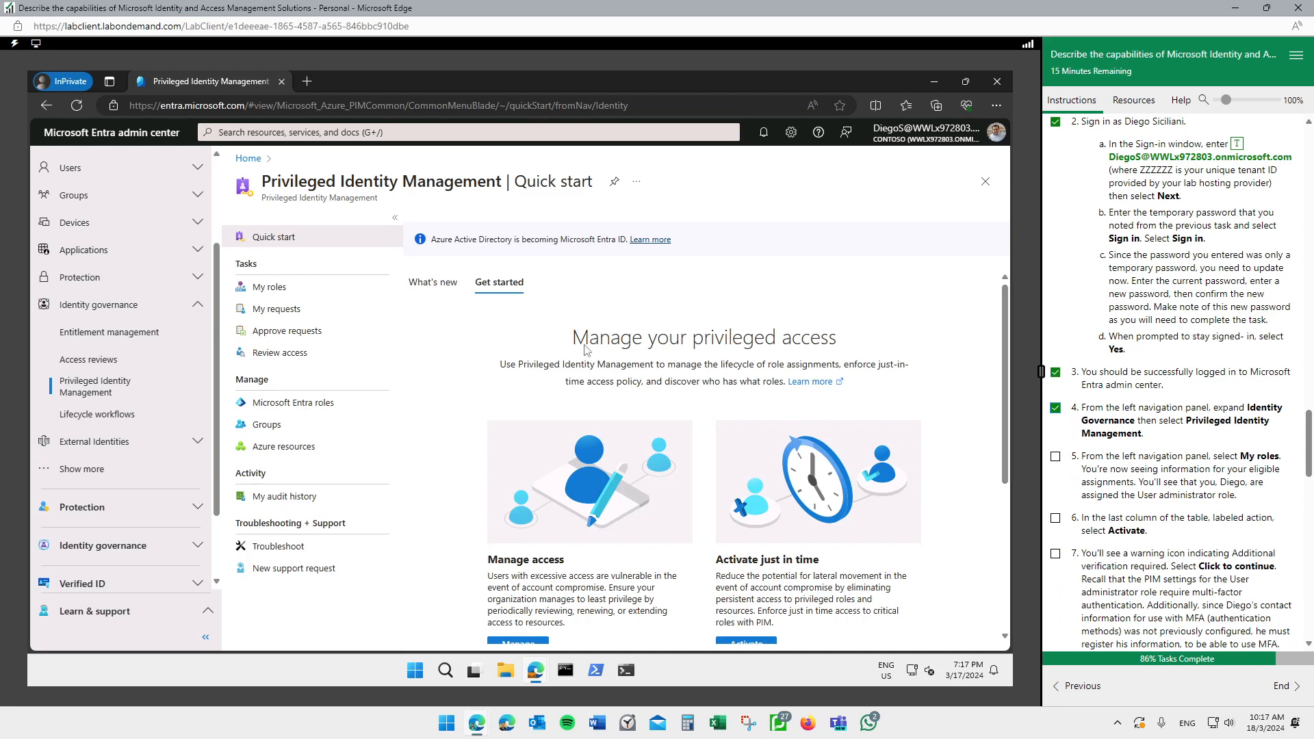
# - From My roles, start activating User Administrator and continue to its additional verification
pyautogui.click(283, 294)
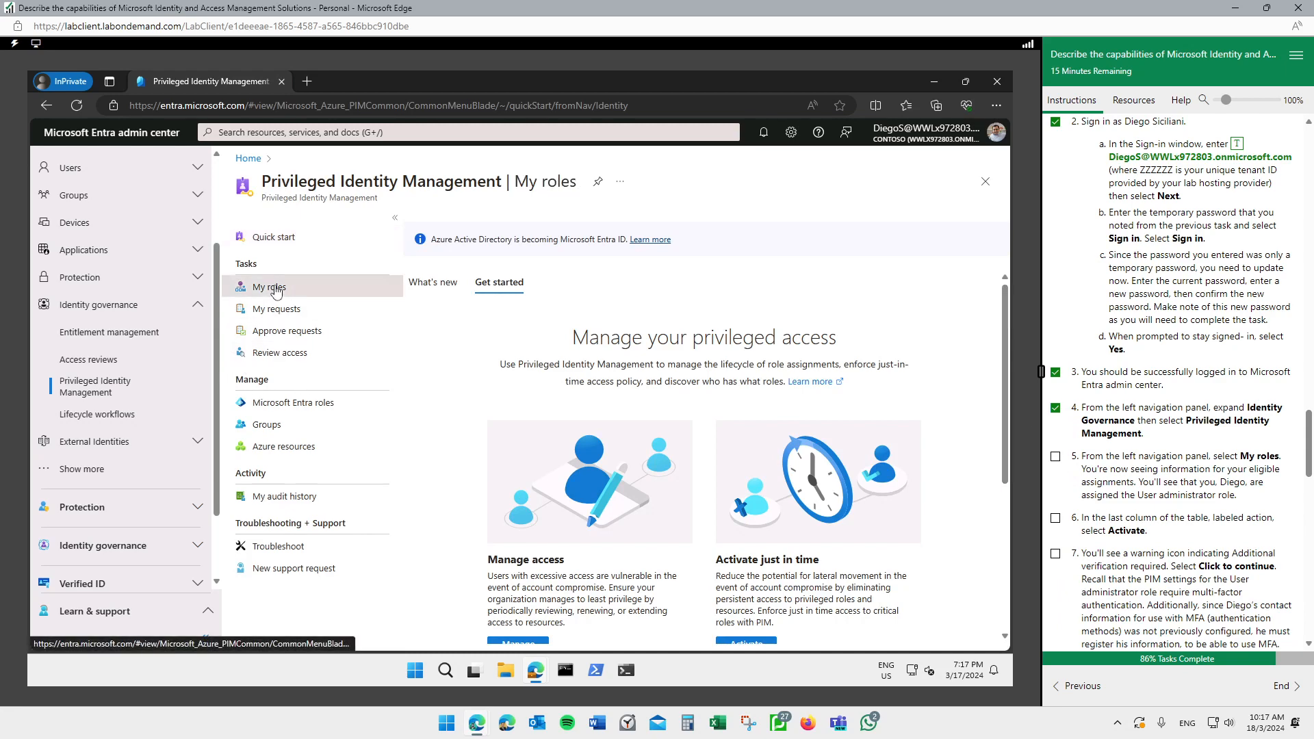
pyautogui.click(1055, 457)
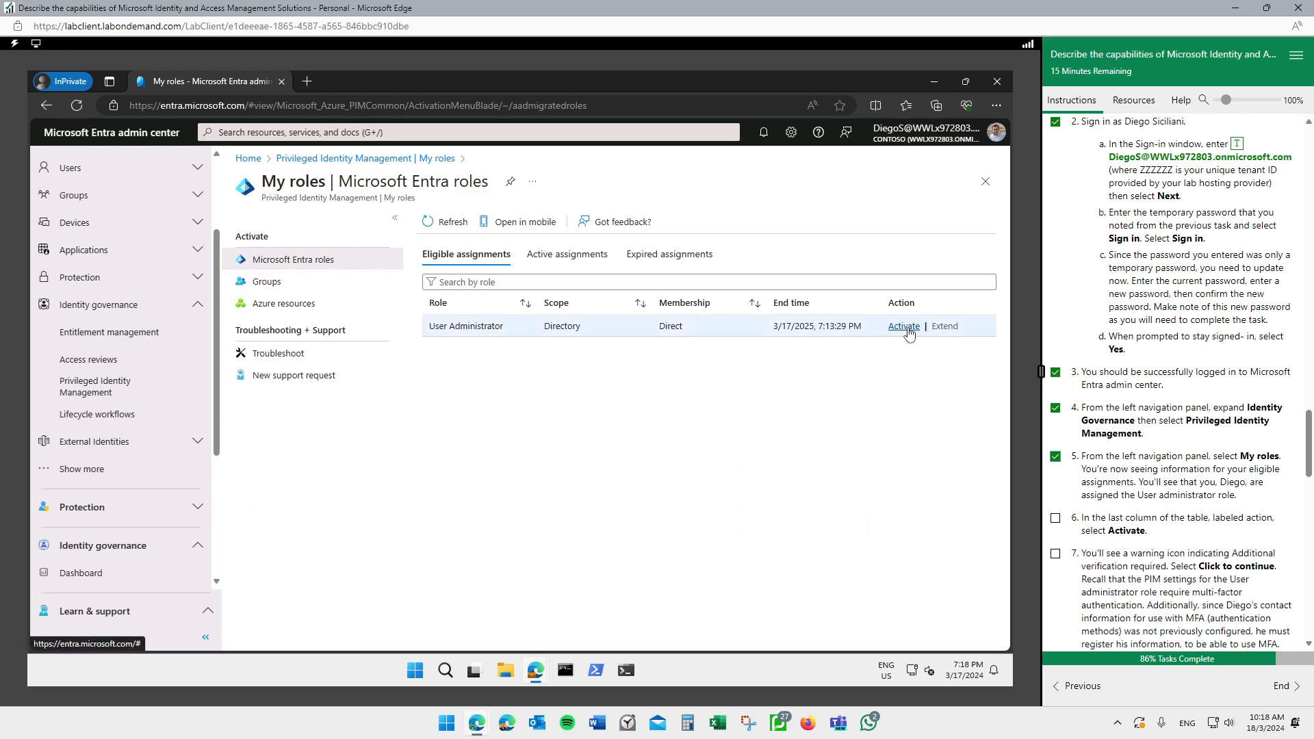
pyautogui.click(911, 329)
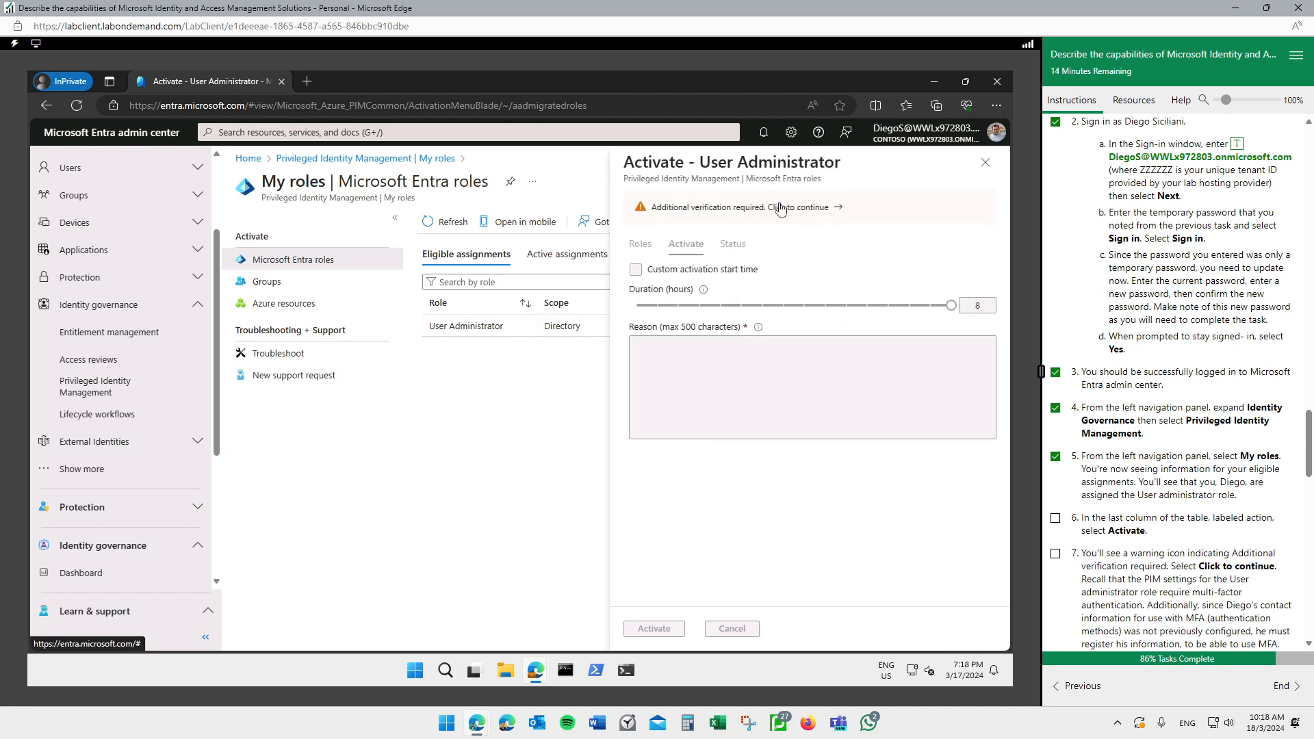
pyautogui.hotkey('ctrl', '2')
pyautogui.moveTo(856, 194)
pyautogui.mouseDown()
pyautogui.moveTo(754, 177)
pyautogui.moveTo(620, 234)
pyautogui.moveTo(863, 190)
pyautogui.mouseUp()
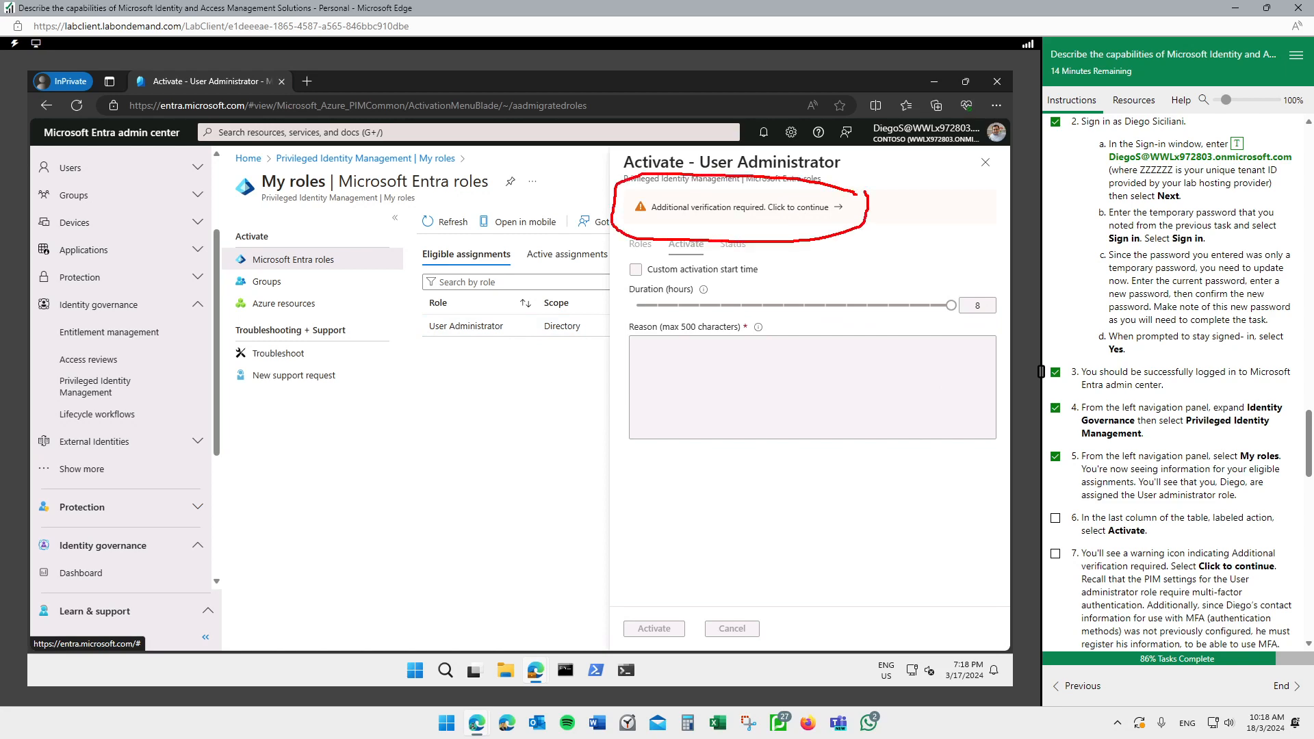
pyautogui.press('Escape')
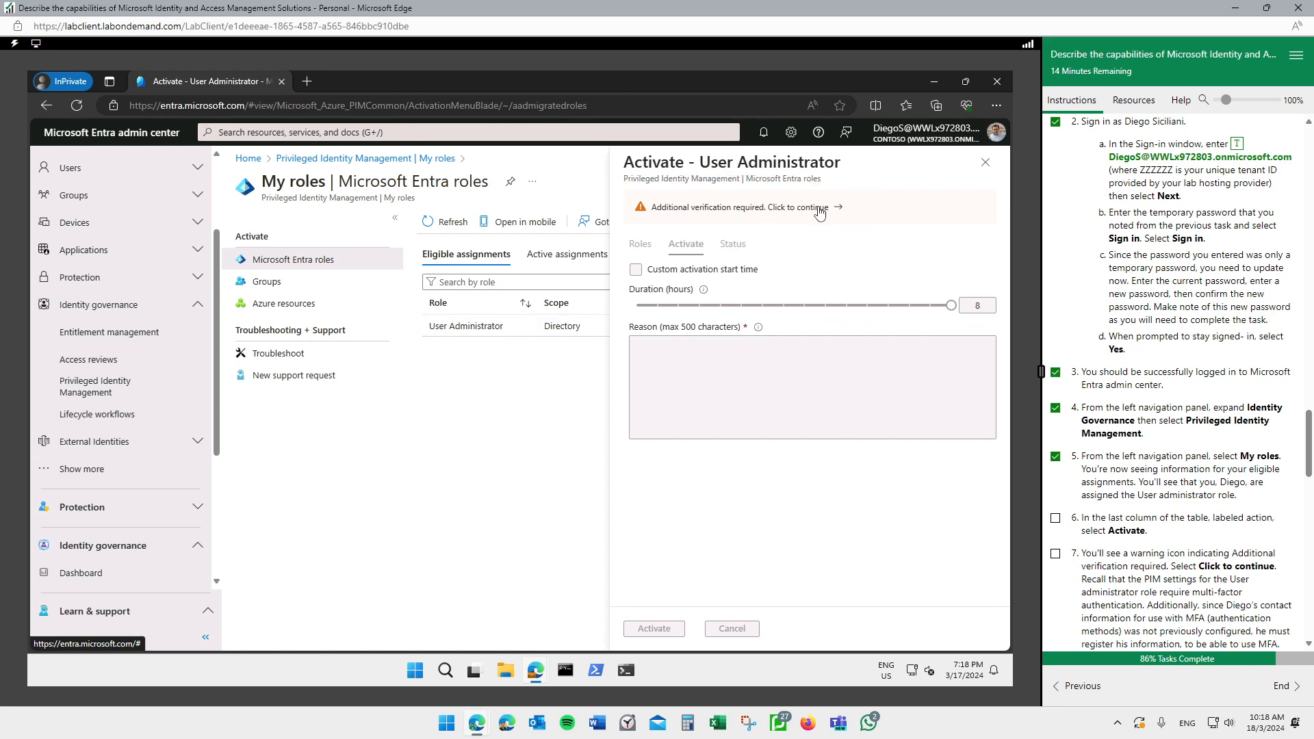
pyautogui.click(824, 209)
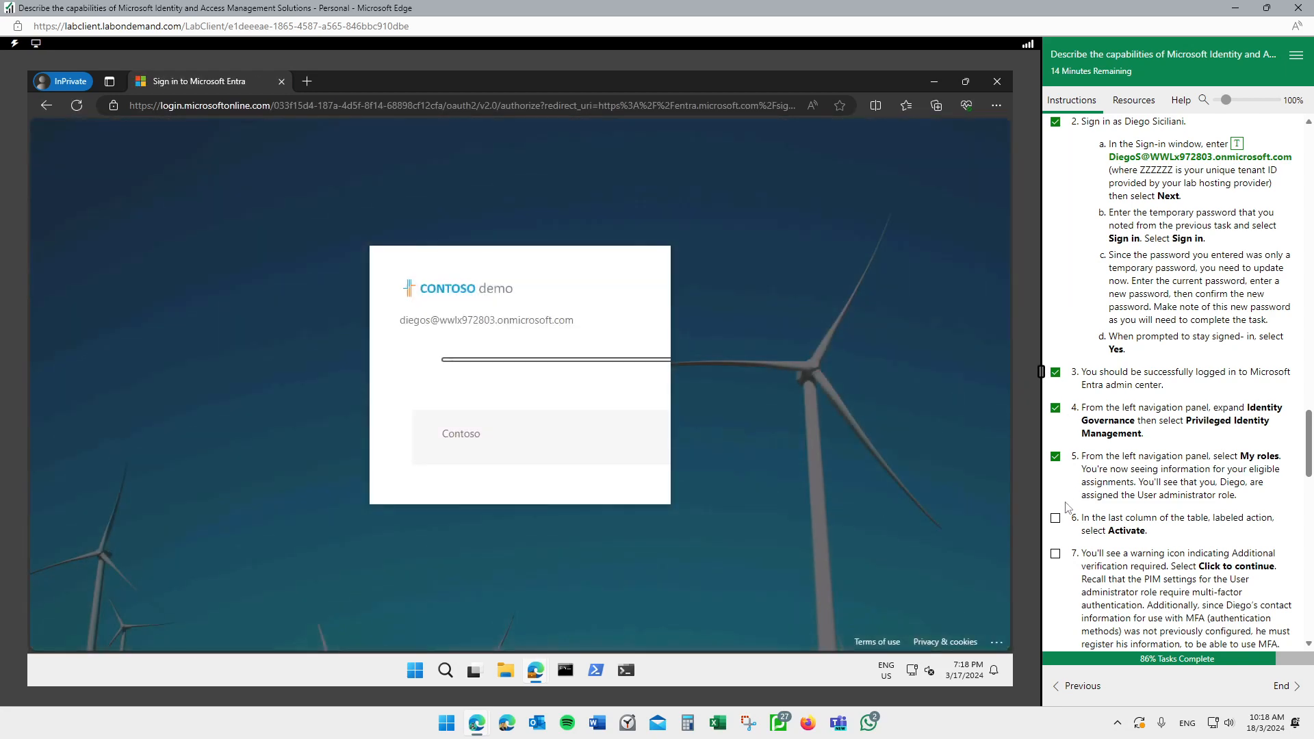
# - Tick lab steps 6 and 7 while the additional verification sign-in completes
pyautogui.click(1055, 518)
pyautogui.scroll(-2, 1058, 520)
pyautogui.click(1055, 392)
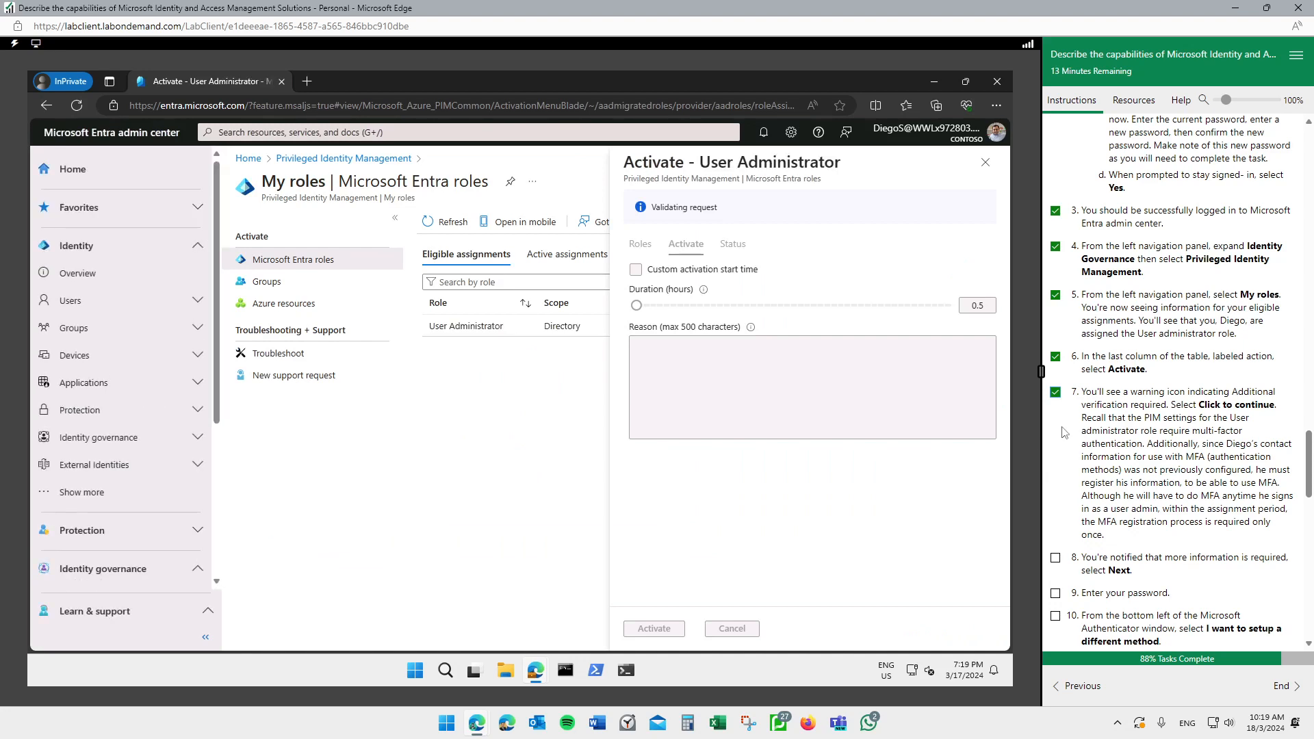
# - Enter '.' as the reason, tick lab steps 8–10, and submit the User Administrator activation
pyautogui.click(778, 333)
pyautogui.scroll(-1, 1137, 483)
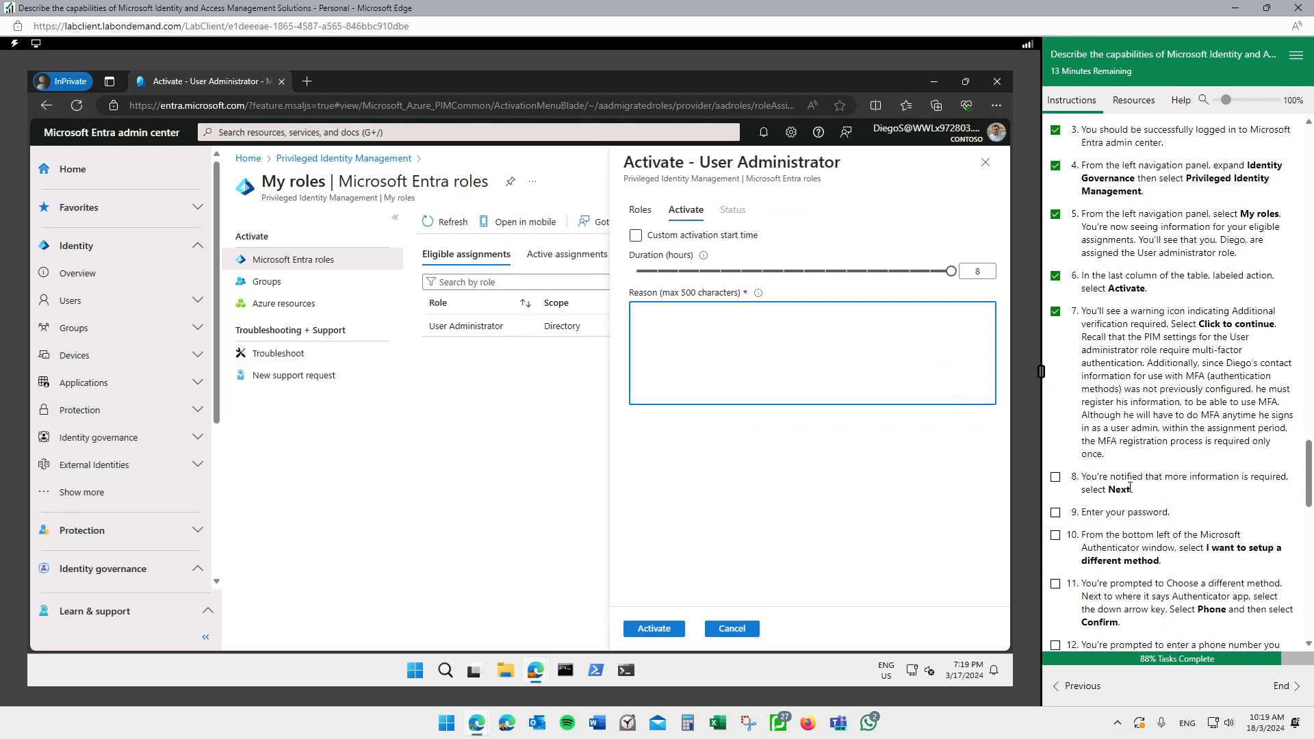
pyautogui.click(1055, 477)
pyautogui.click(1055, 513)
pyautogui.click(1056, 534)
pyautogui.write('.')
pyautogui.click(654, 628)
# - Tick lab steps 11–18 and close the completed activation panel
pyautogui.click(1055, 584)
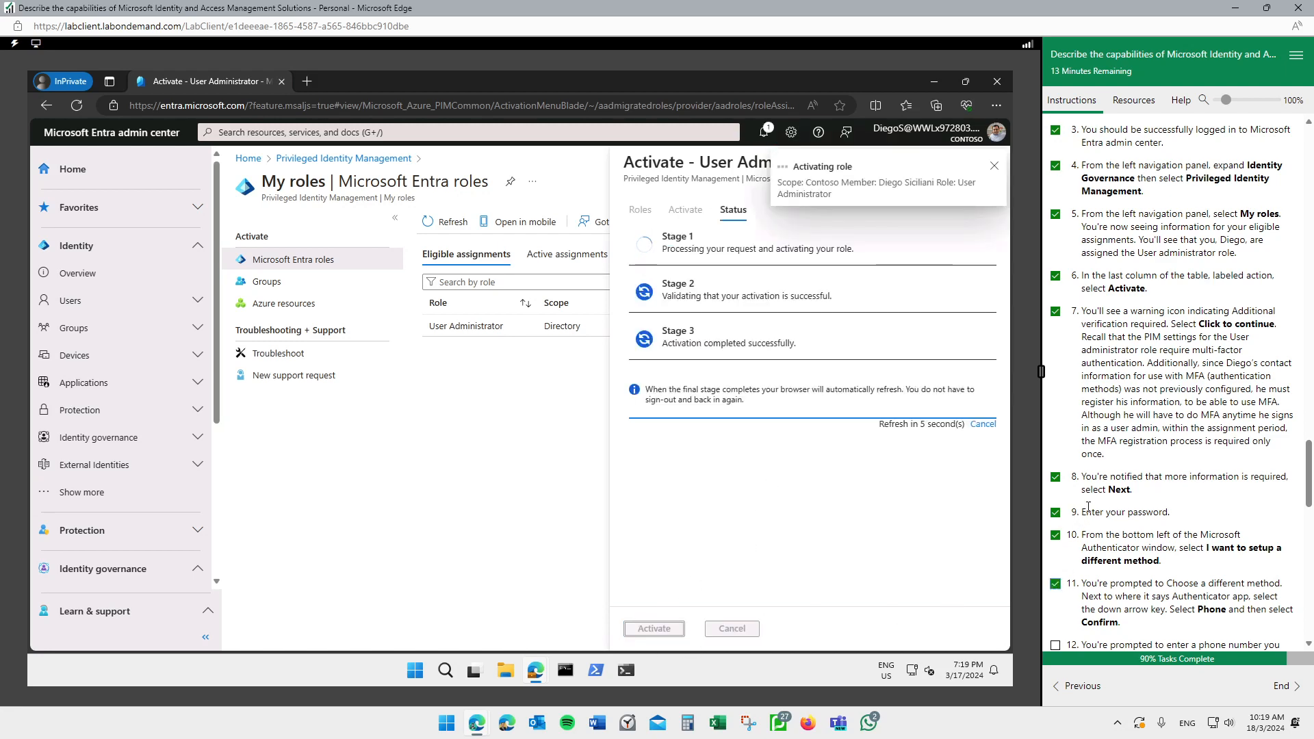
pyautogui.scroll(-2, 1060, 520)
pyautogui.click(1055, 483)
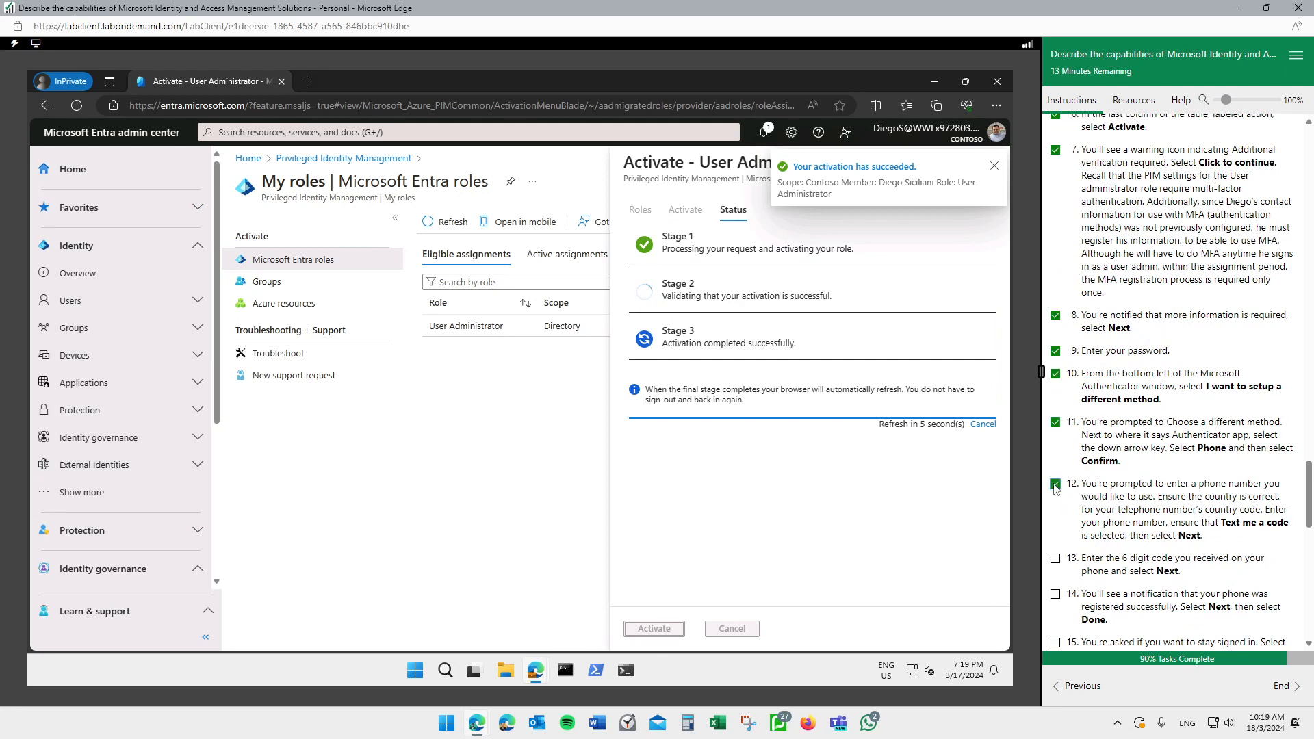
pyautogui.scroll(-1, 1058, 486)
pyautogui.click(1056, 478)
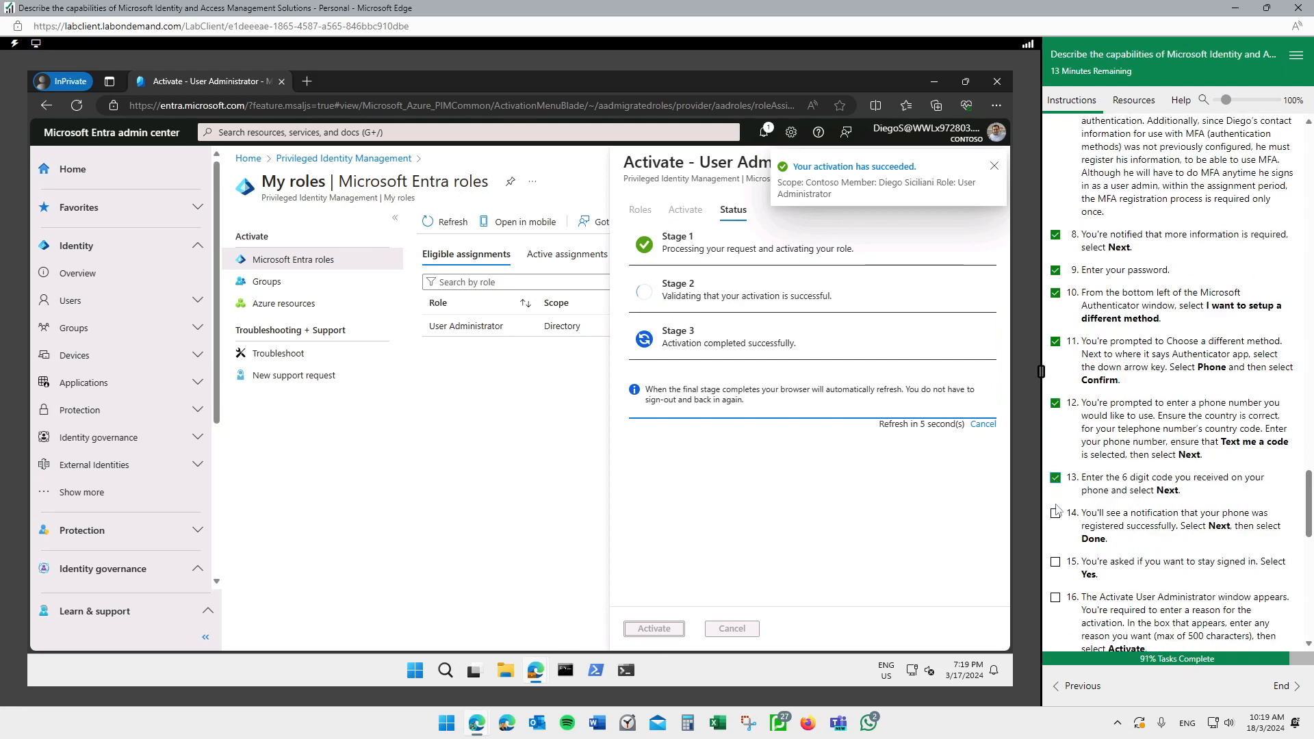
pyautogui.click(1055, 513)
pyautogui.scroll(-2, 1059, 513)
pyautogui.click(1055, 402)
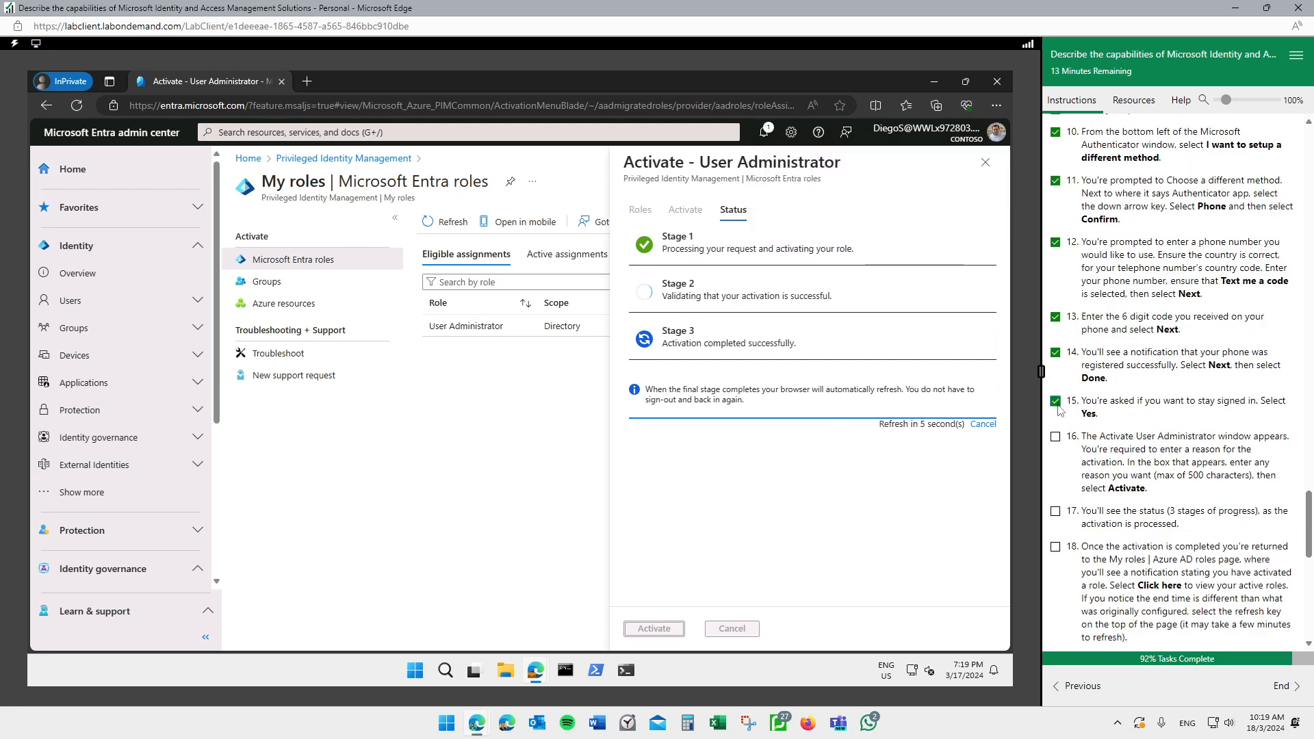
pyautogui.click(1055, 437)
pyautogui.click(1057, 512)
pyautogui.click(1056, 548)
pyautogui.scroll(-2, 1094, 490)
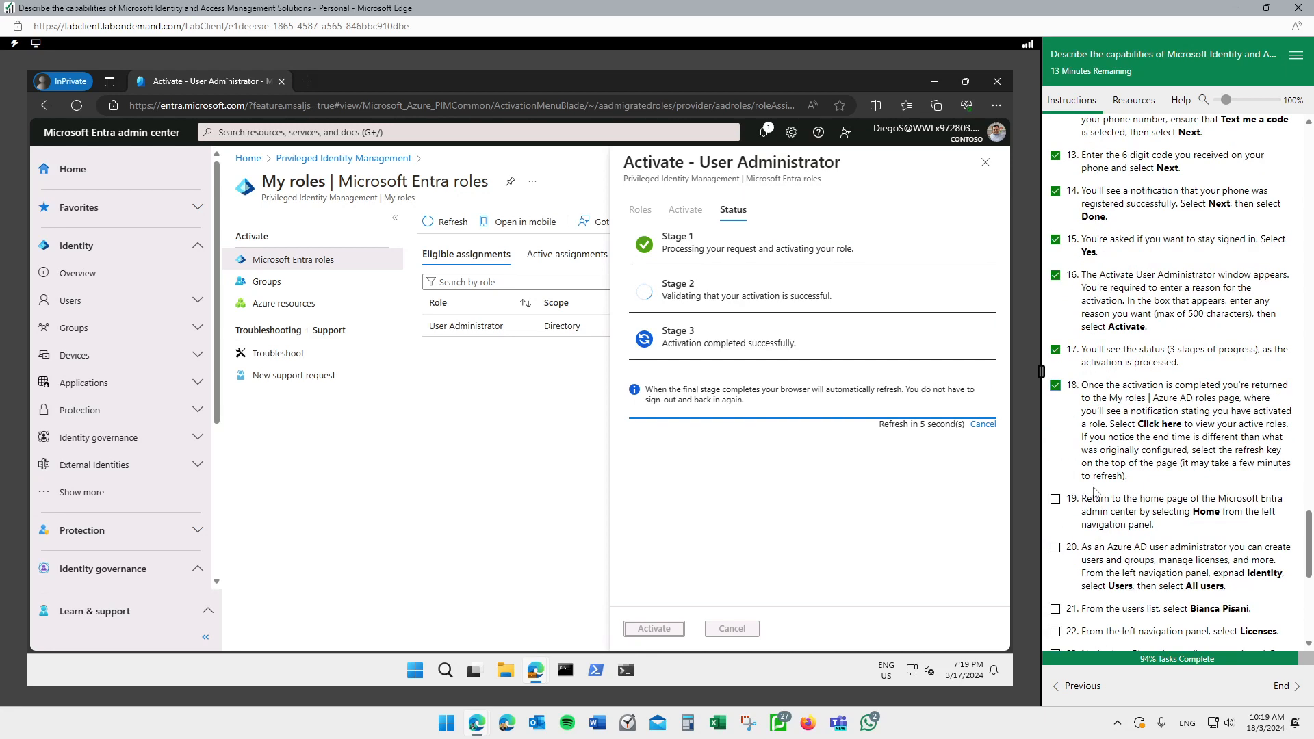
pyautogui.scroll(-1, 1093, 490)
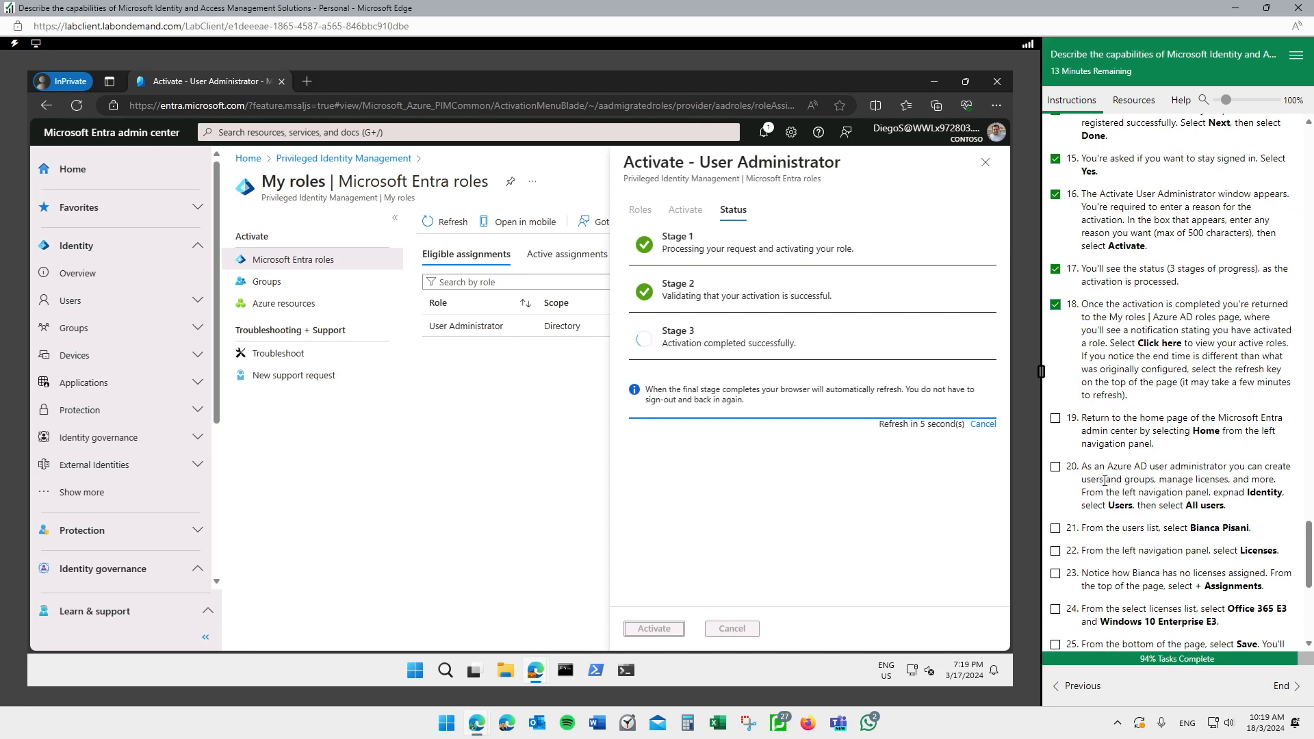
pyautogui.click(985, 169)
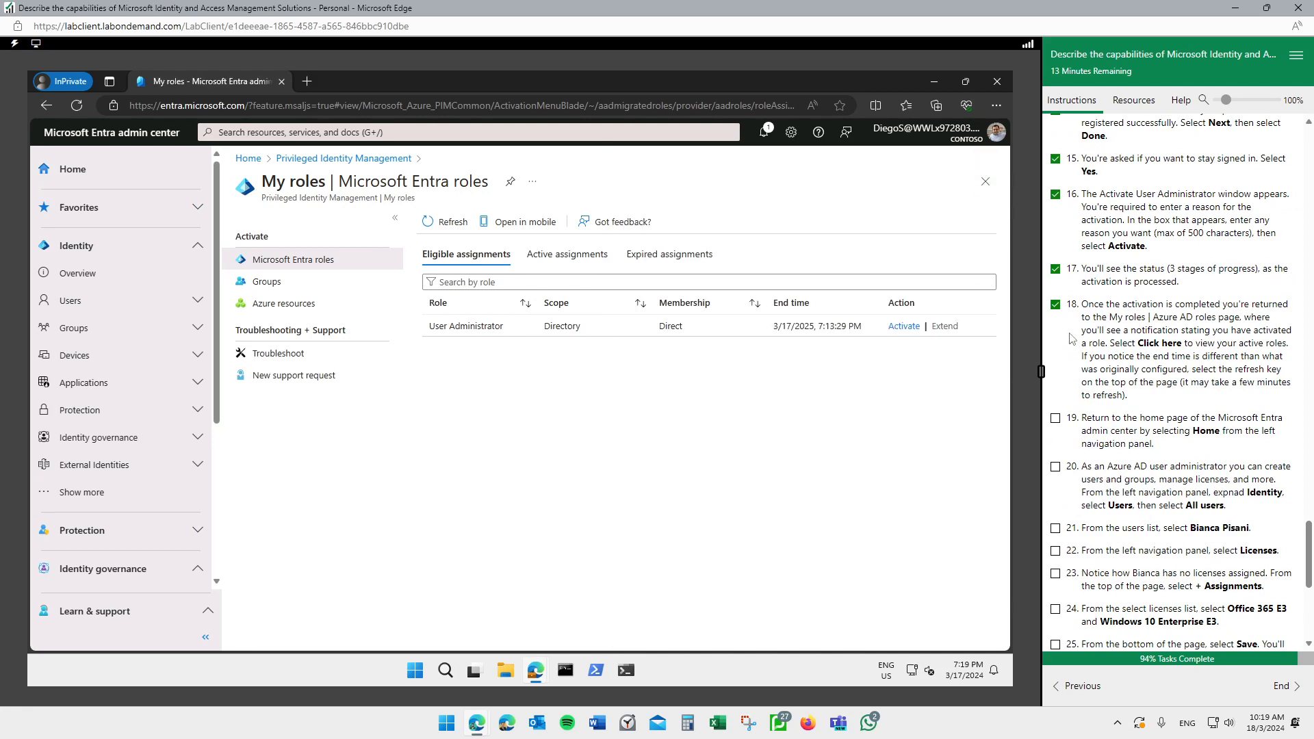
# - Go from Home to Users > All users and tick lab steps 19–20
pyautogui.click(81, 171)
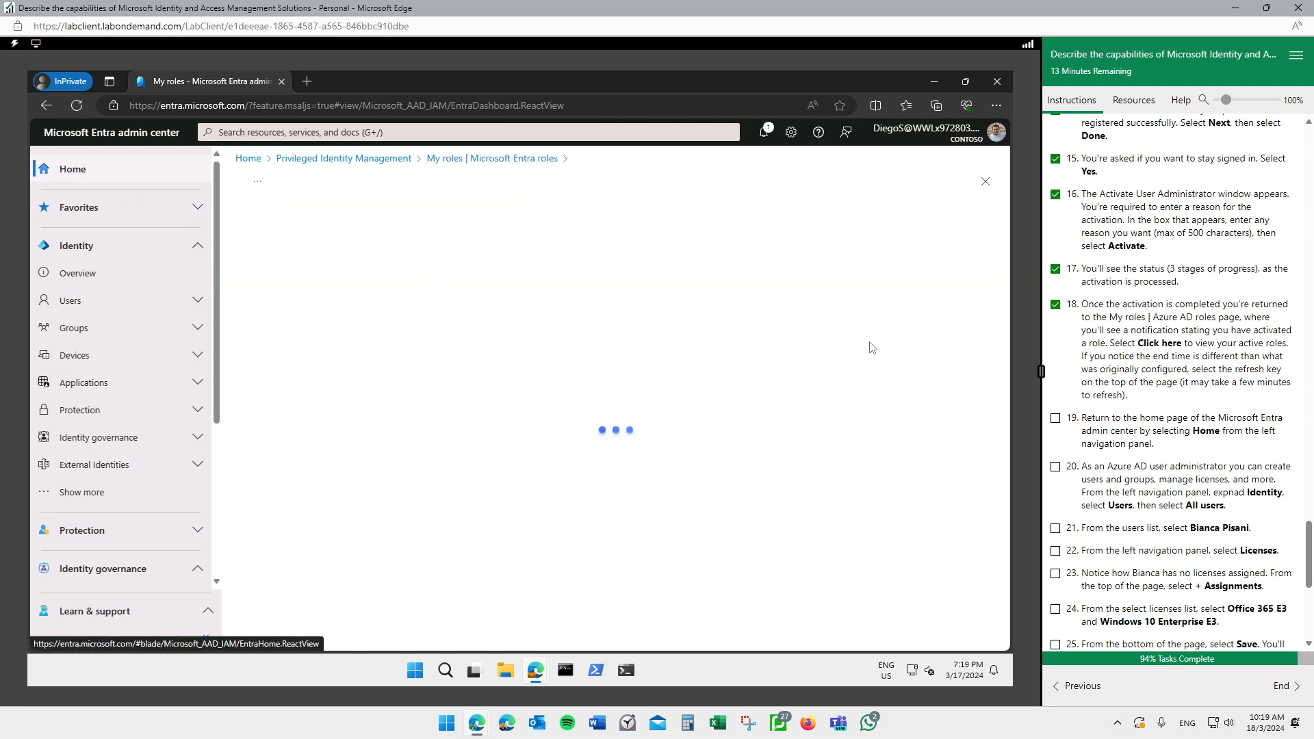
pyautogui.click(69, 301)
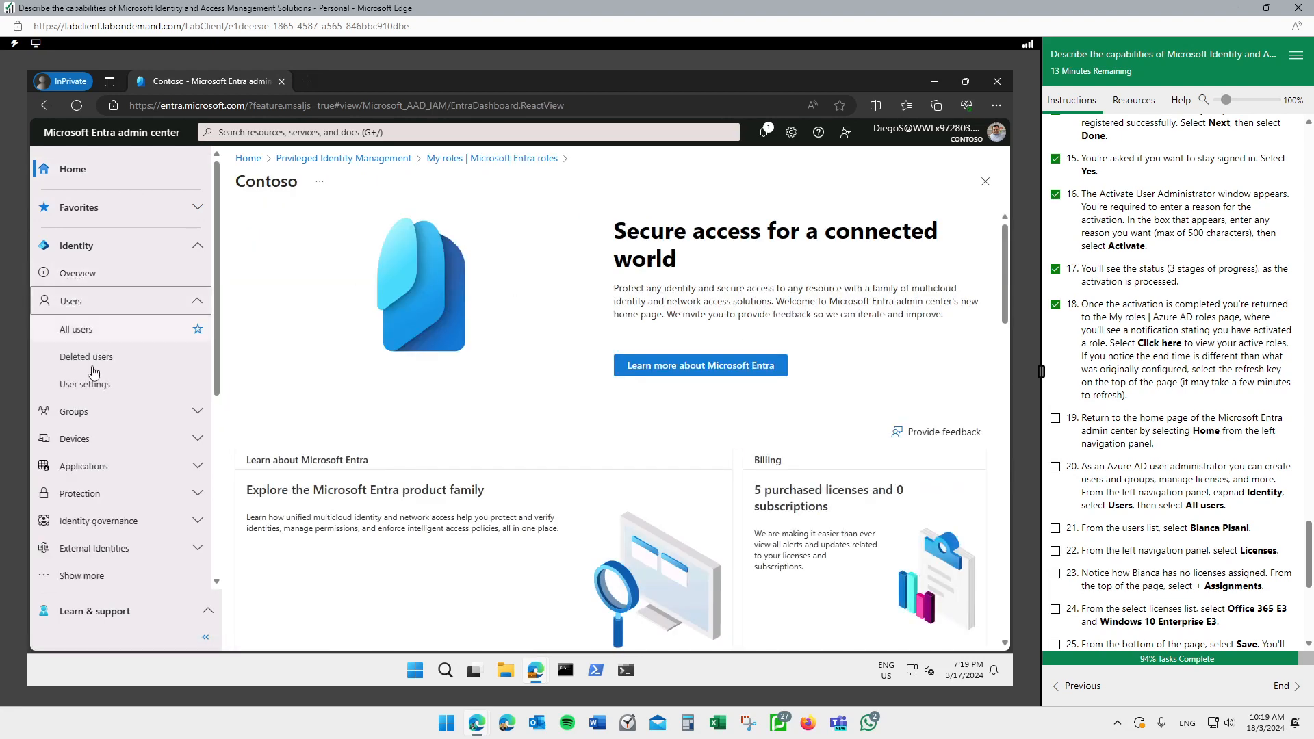
pyautogui.click(74, 328)
pyautogui.click(1055, 418)
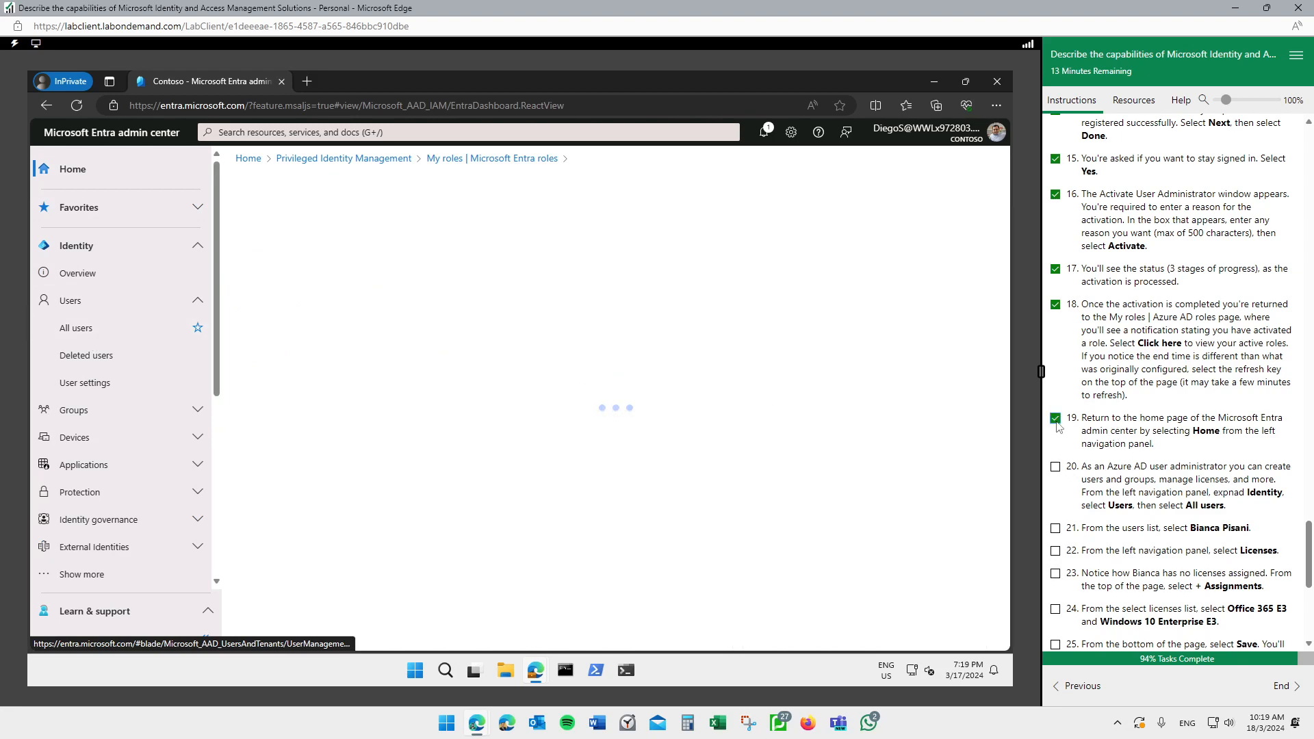
pyautogui.click(1055, 467)
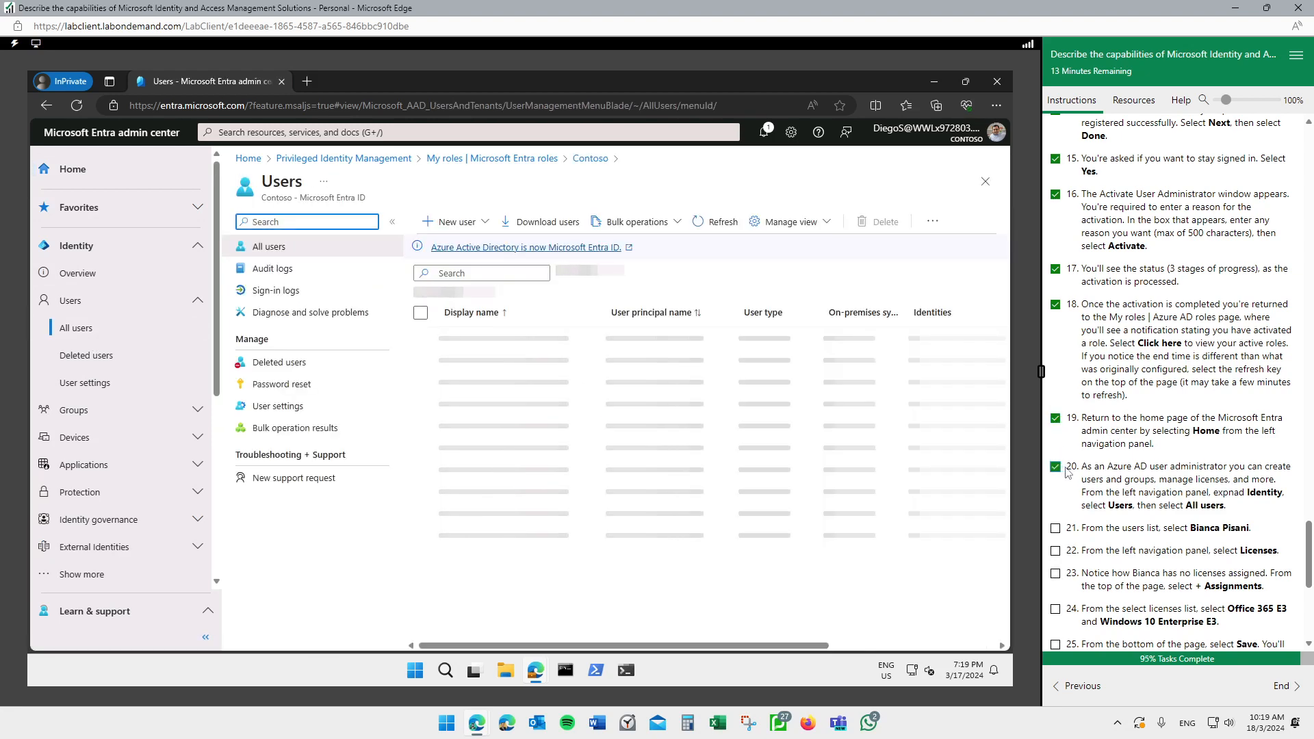
# - Search All users for the target user by first name and open their profile
pyautogui.click(525, 273)
pyautogui.write('biana')
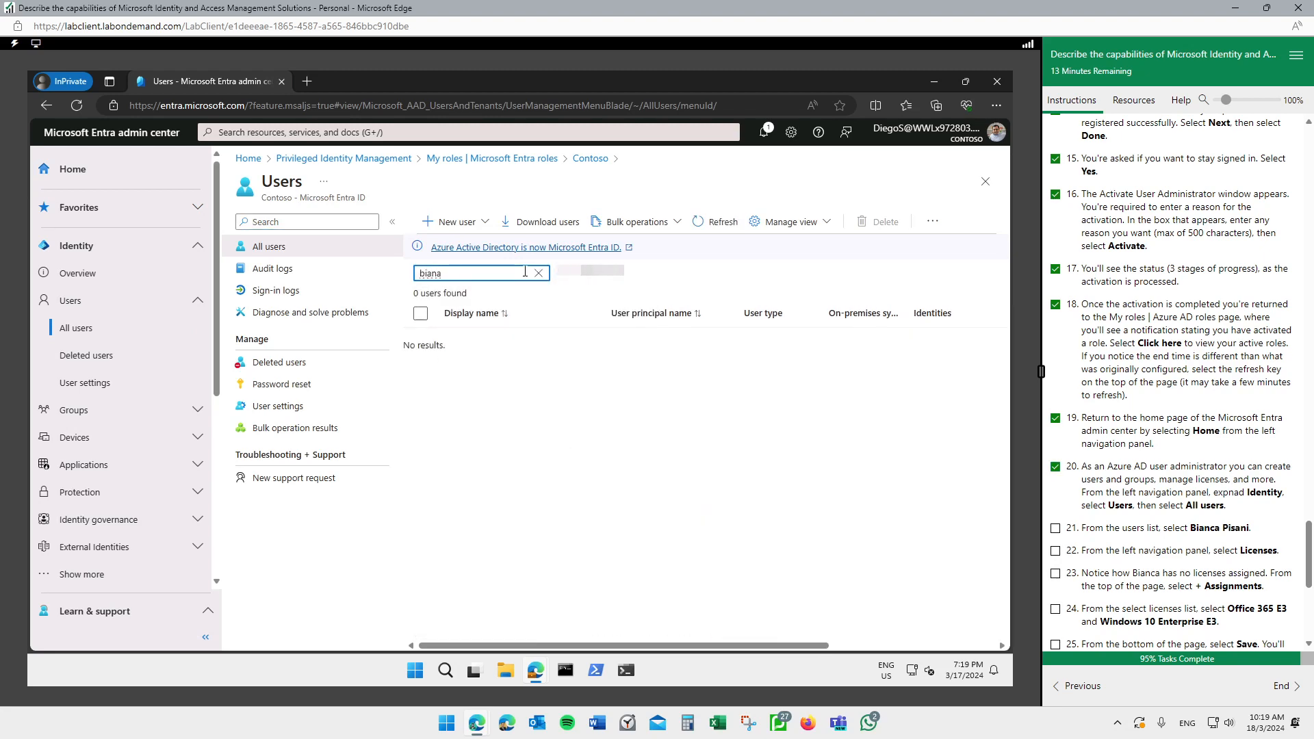
pyautogui.press('BackSpace')
pyautogui.press('BackSpace')
pyautogui.press('BackSpace')
pyautogui.press('BackSpace')
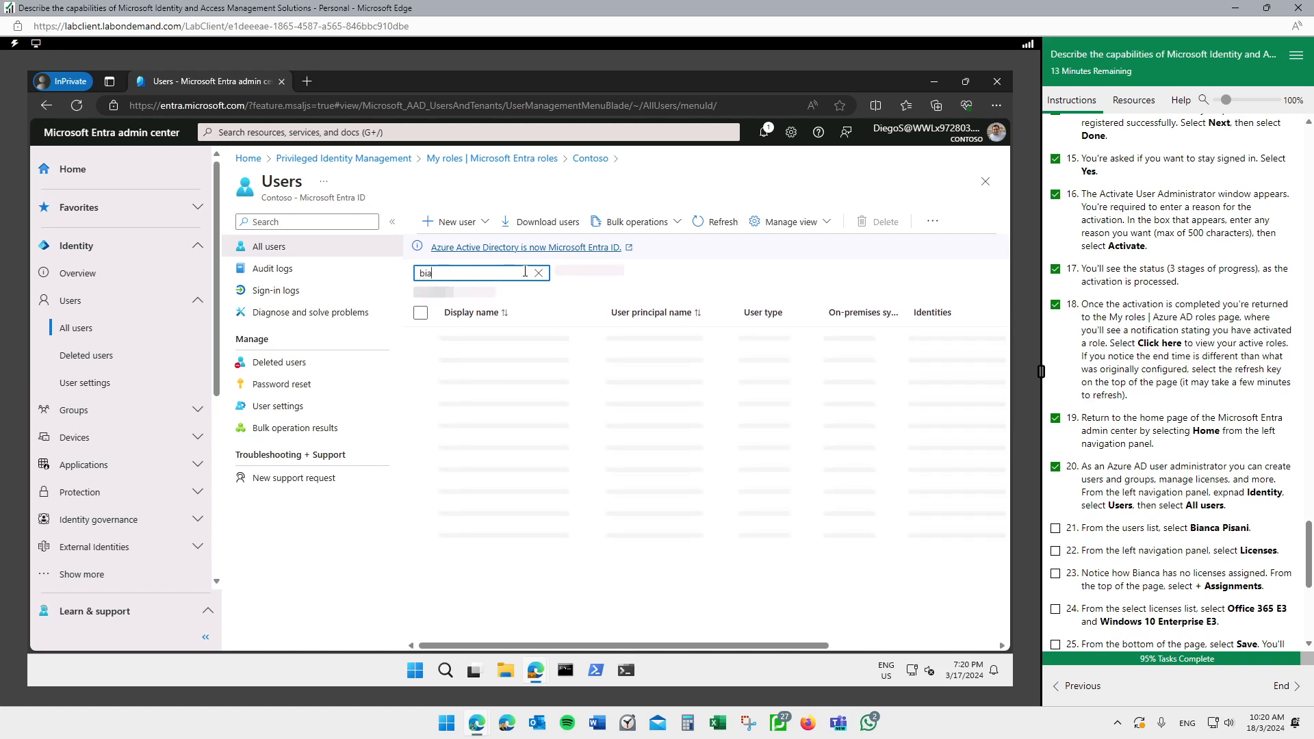
pyautogui.write('nca')
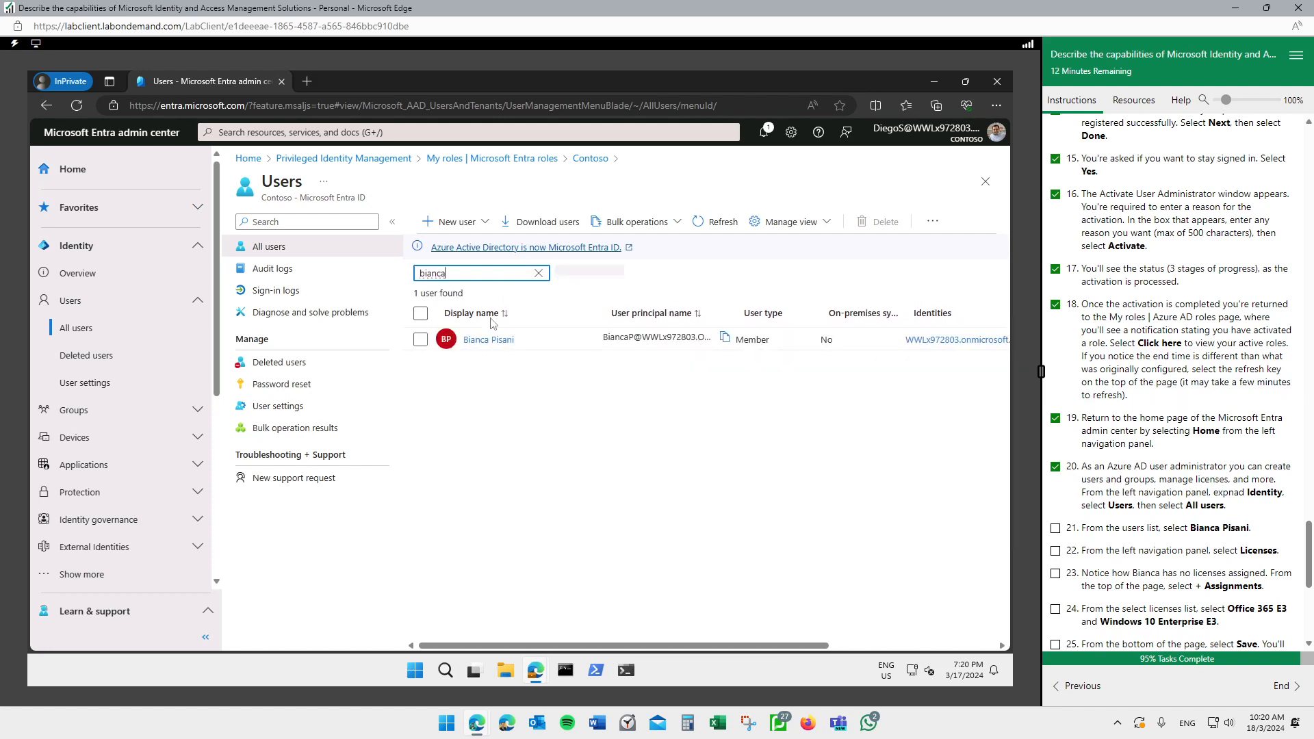
pyautogui.click(488, 340)
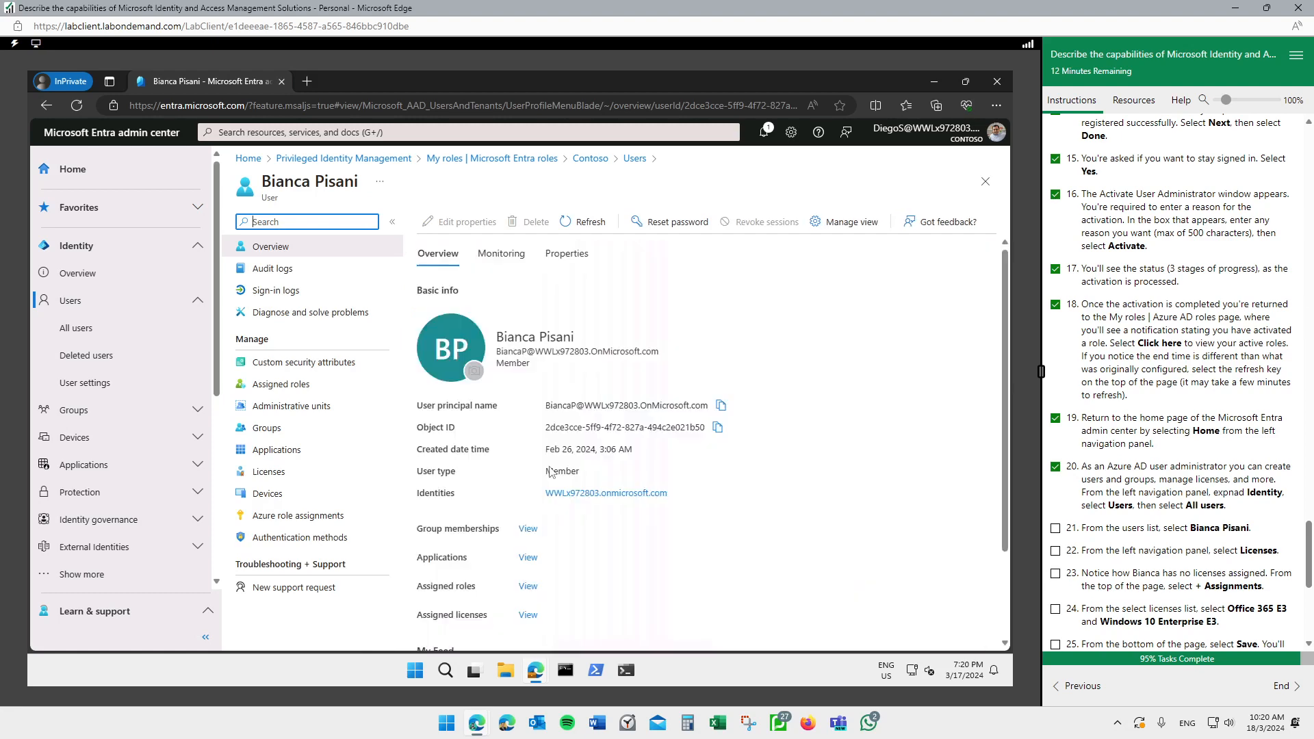
# - Show the user's Licenses page with Office 365 E3 and Windows 10/11 Enterprise E3, then tick lab steps 21 through the last
pyautogui.click(269, 475)
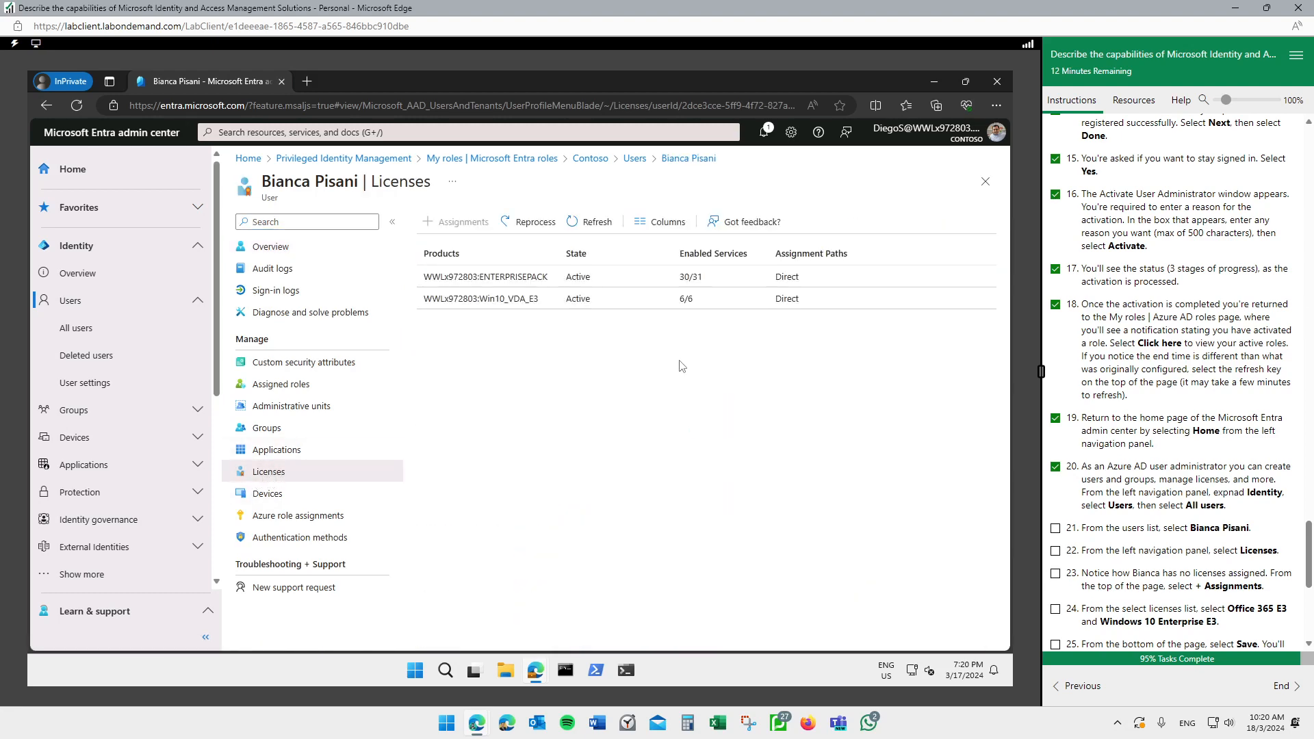
pyautogui.click(1055, 528)
pyautogui.click(1055, 551)
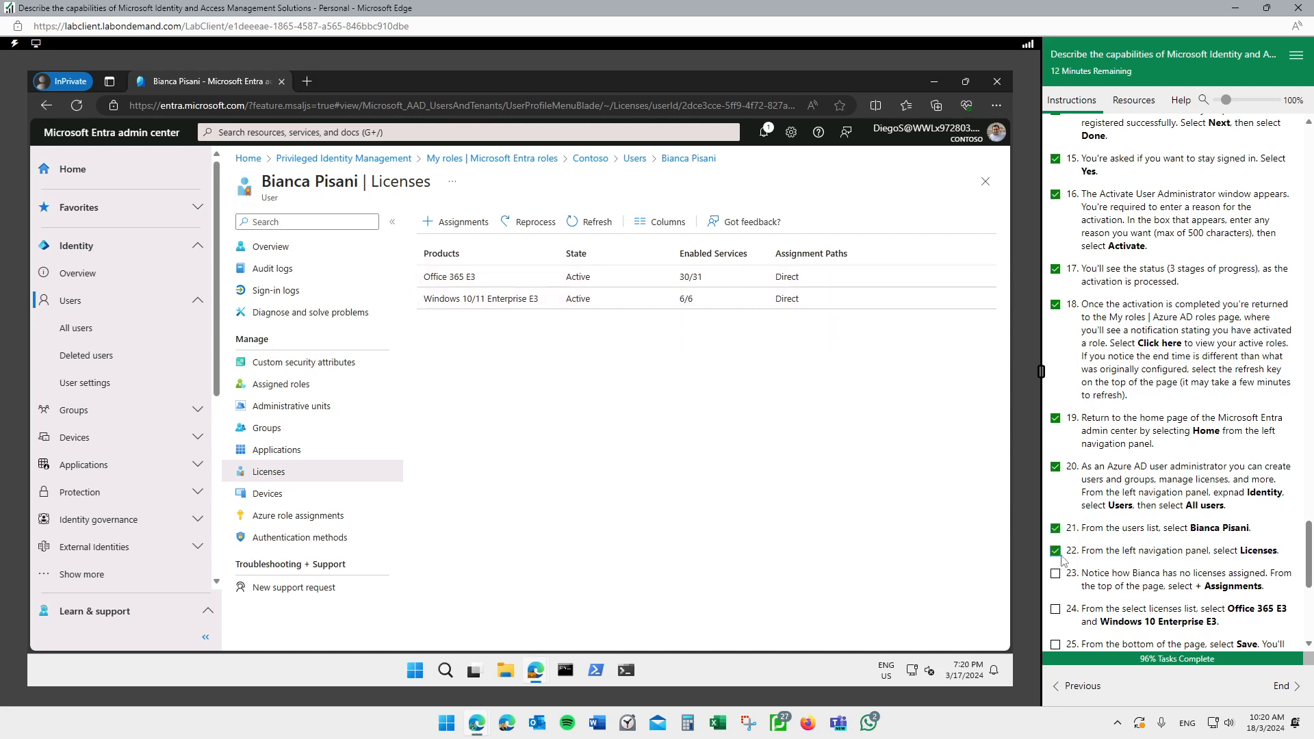
pyautogui.click(1055, 574)
pyautogui.scroll(-1, 1098, 545)
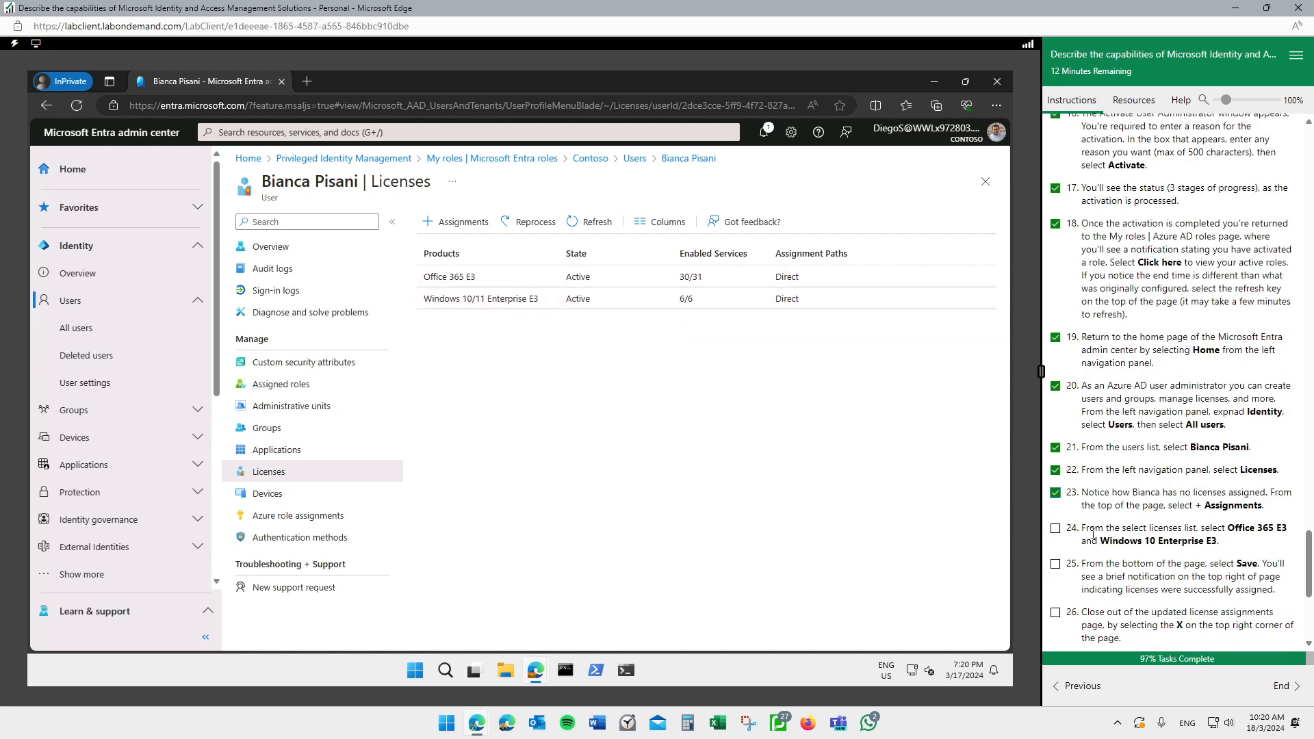
pyautogui.click(1055, 529)
pyautogui.click(1056, 564)
pyautogui.scroll(-2, 1081, 541)
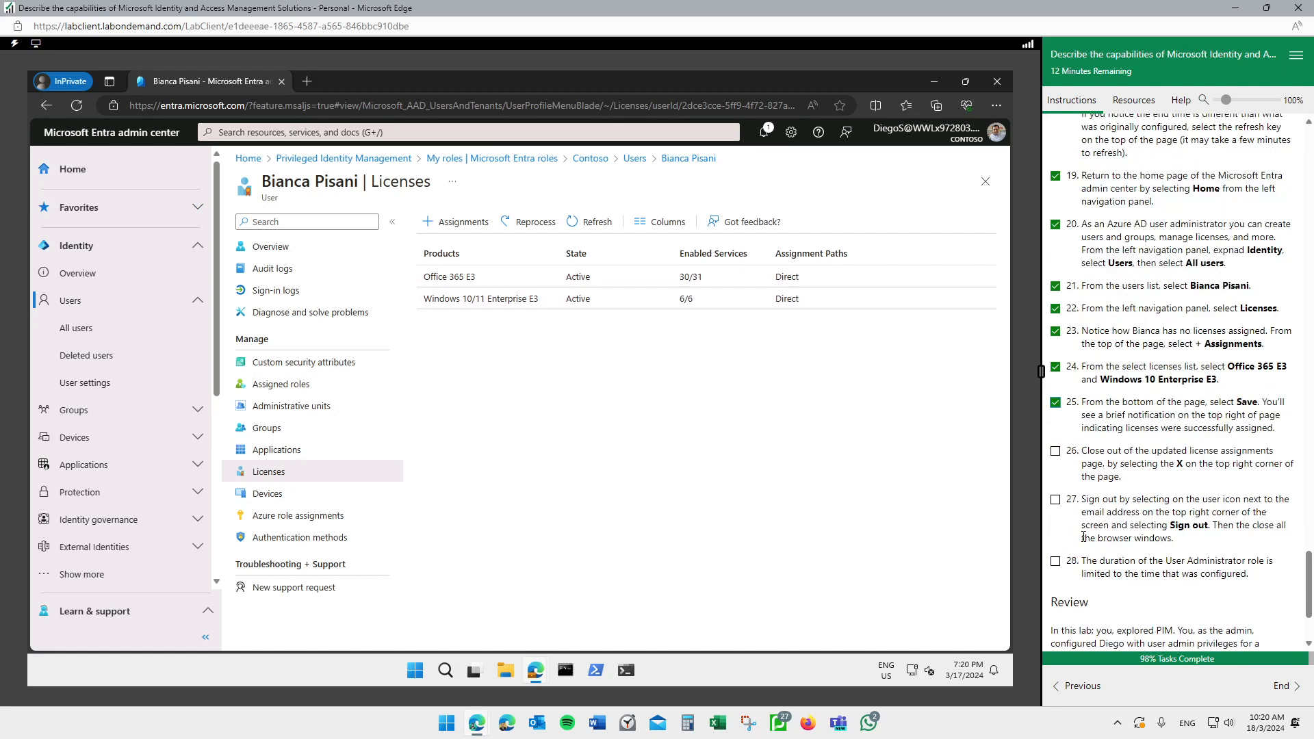
pyautogui.click(1055, 453)
pyautogui.click(1055, 500)
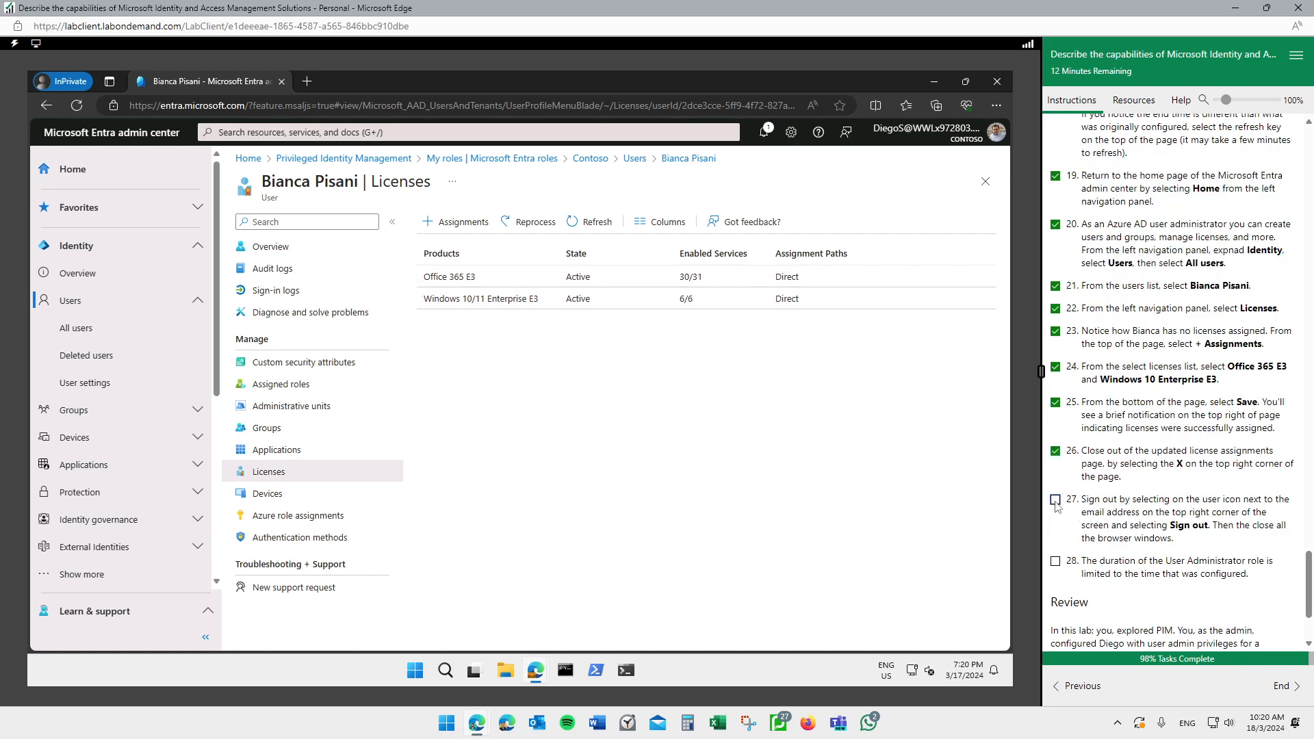
pyautogui.click(1056, 561)
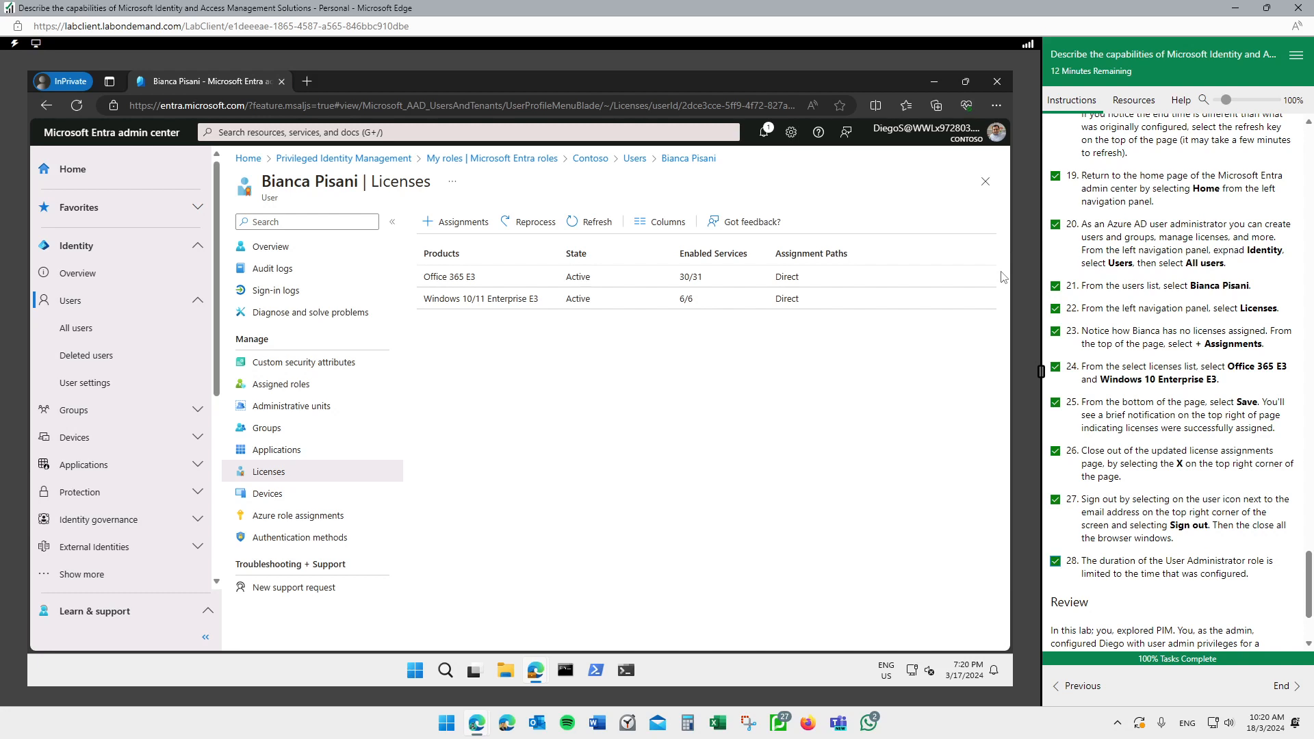